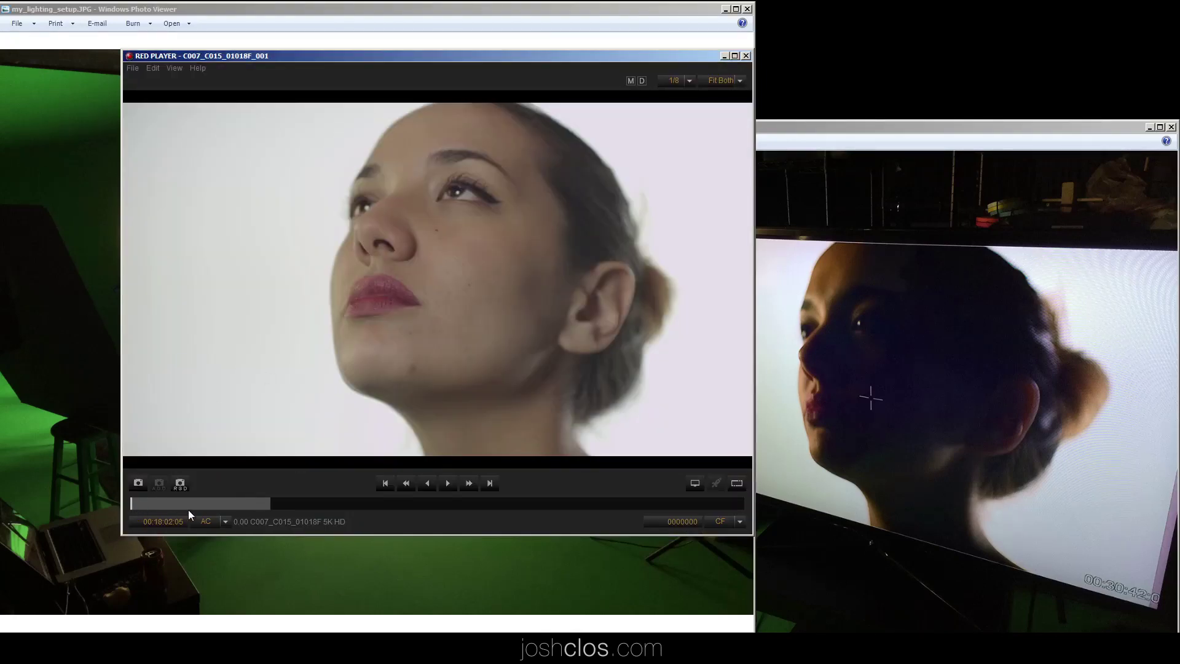
# - Jump into the RED clip and scrub its timeline to review the profile footage
pyautogui.click(245, 504)
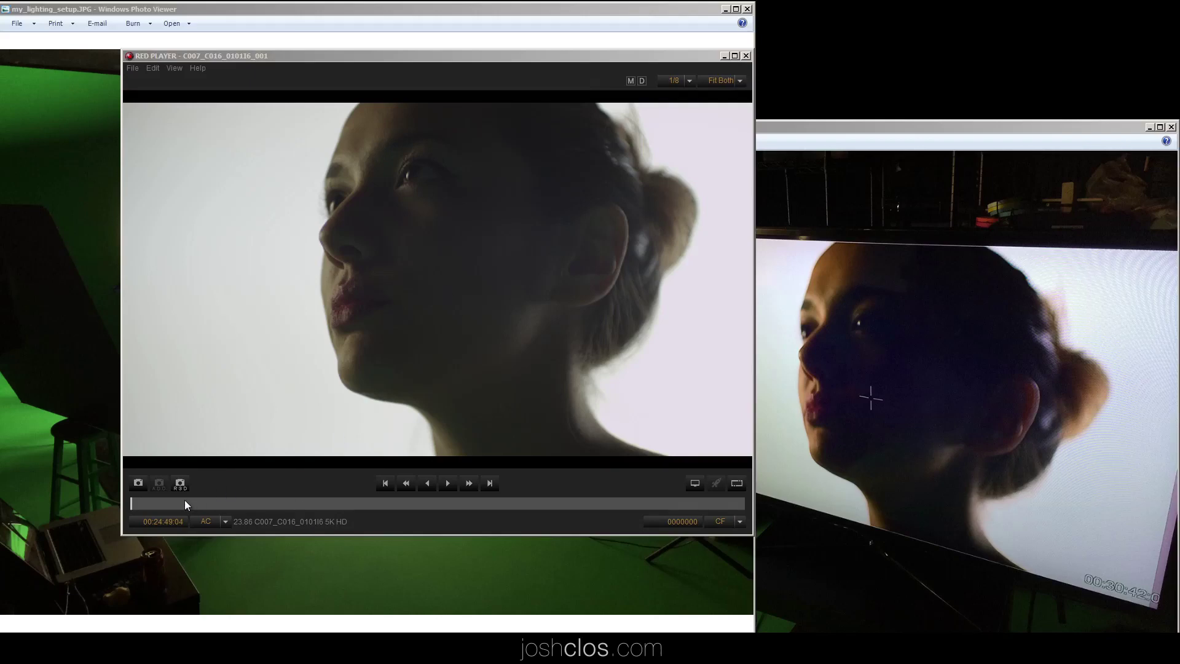
pyautogui.moveTo(188, 504); pyautogui.dragTo(224, 490)
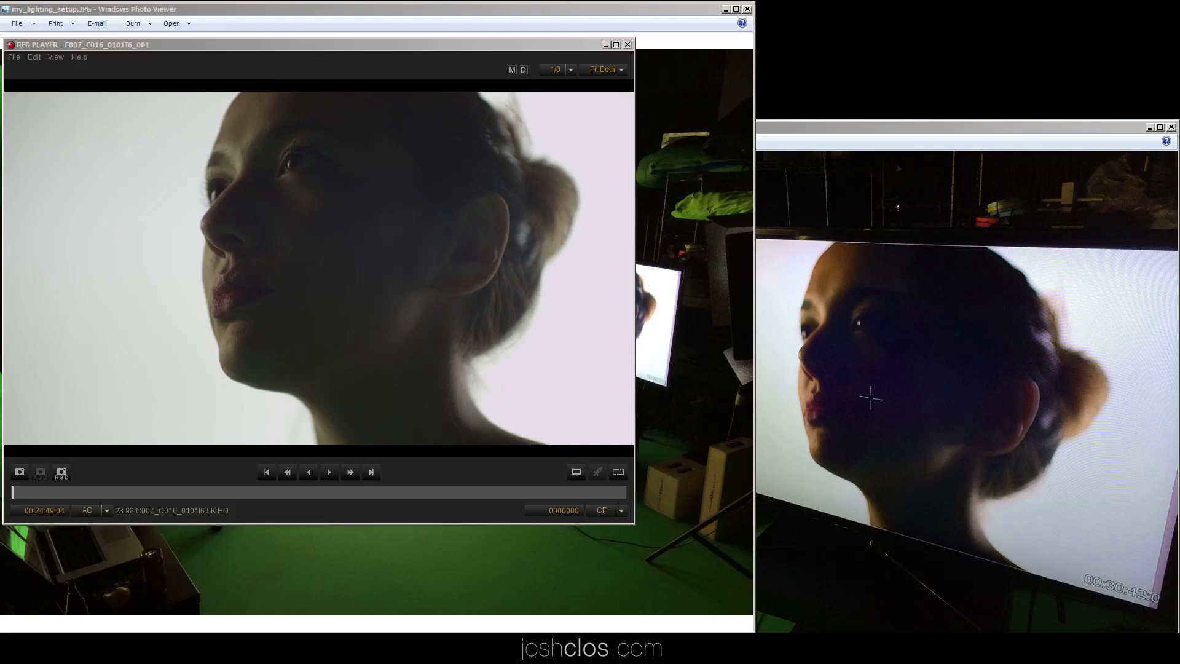
# - Browse the Set_01 and Set_02 reference photo folders, scrolling through their thumbnails
pyautogui.hotkey('alt', 'Tab')
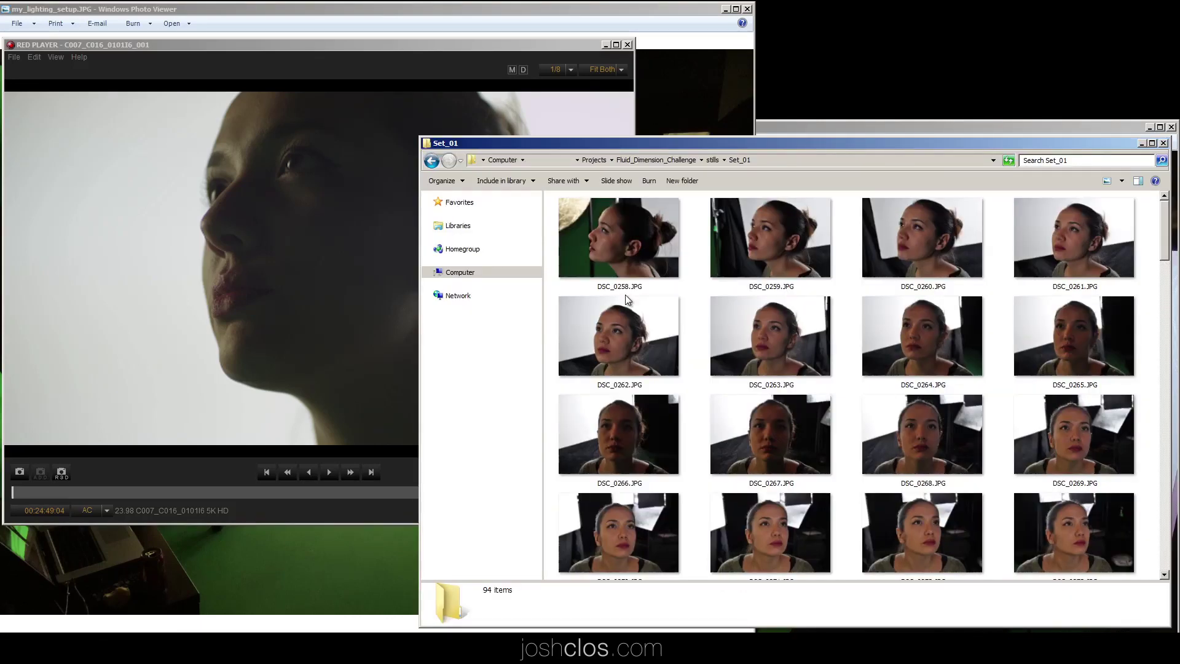
pyautogui.scroll(-1, 1164, 241)
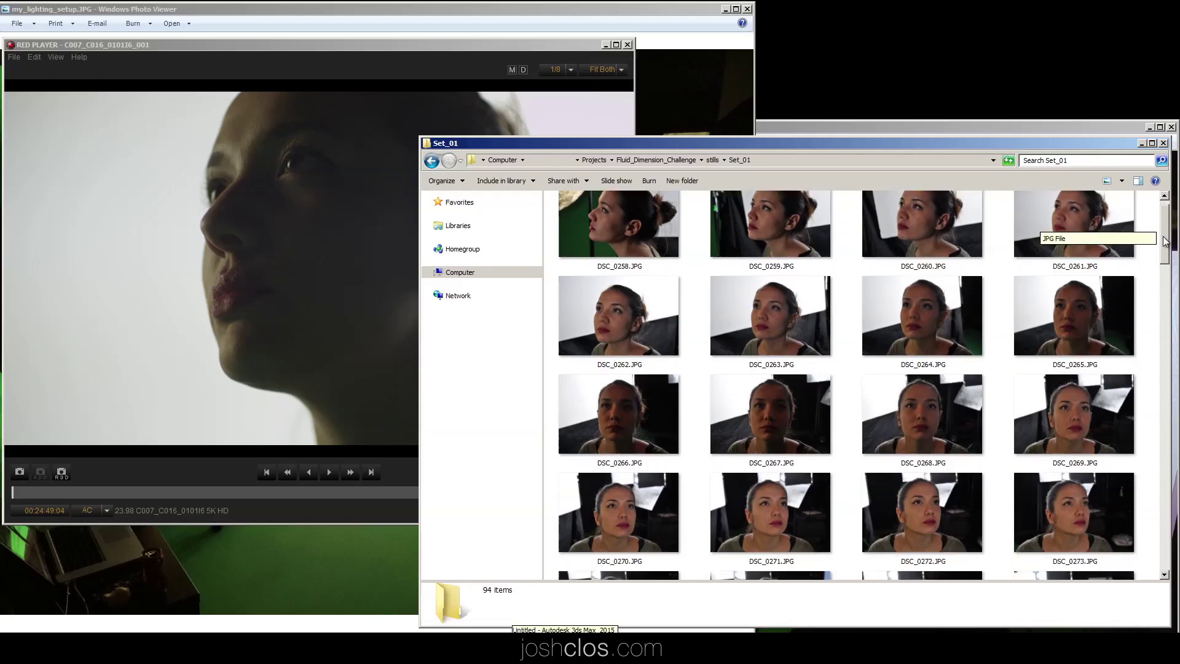
pyautogui.moveTo(1164, 241); pyautogui.dragTo(1125, 399)
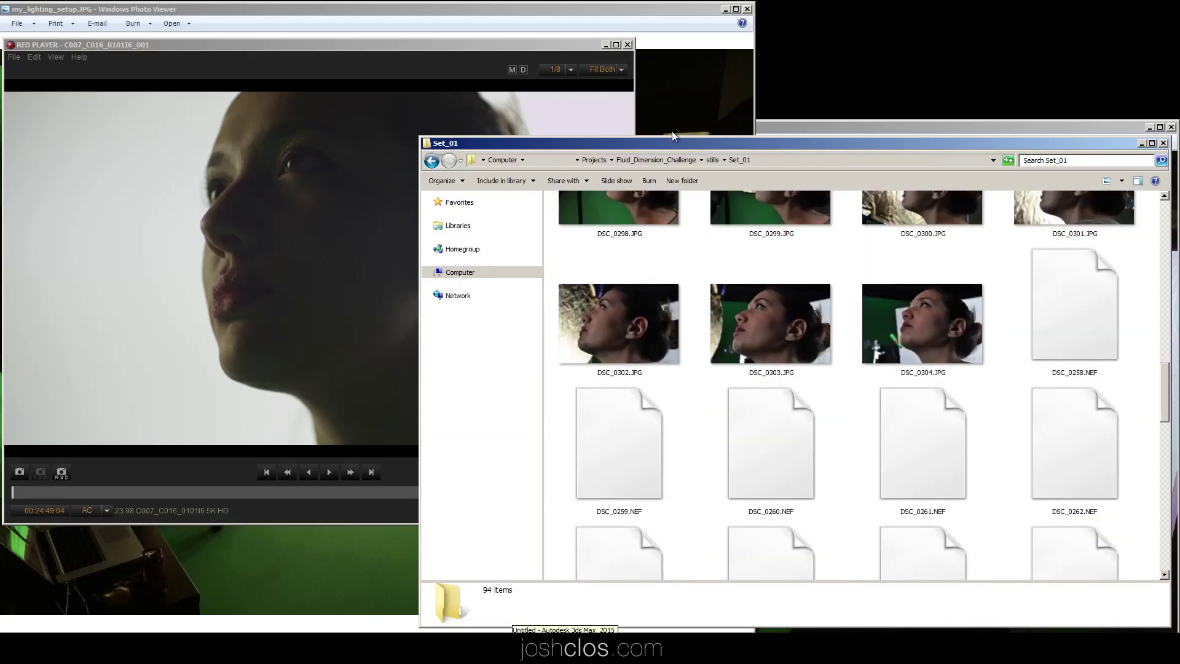
pyautogui.click(711, 160)
pyautogui.doubleClick(580, 223)
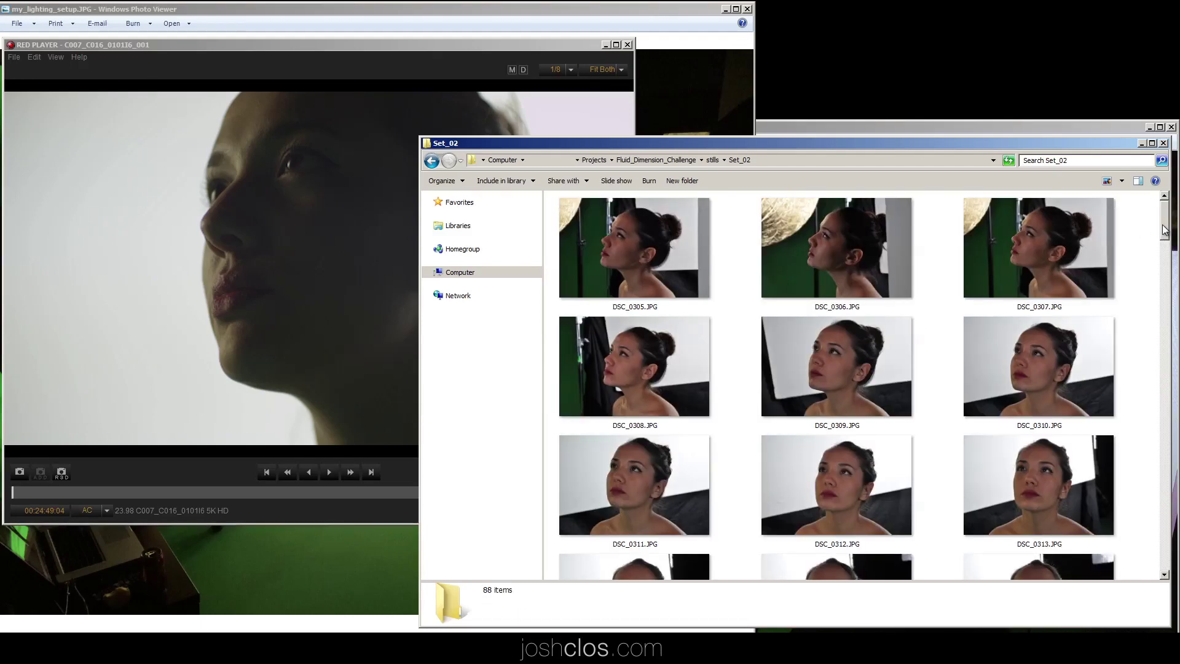
pyautogui.moveTo(1164, 230)
pyautogui.mouseDown()
pyautogui.moveTo(1165, 345)
pyautogui.moveTo(1175, 227)
pyautogui.mouseUp()
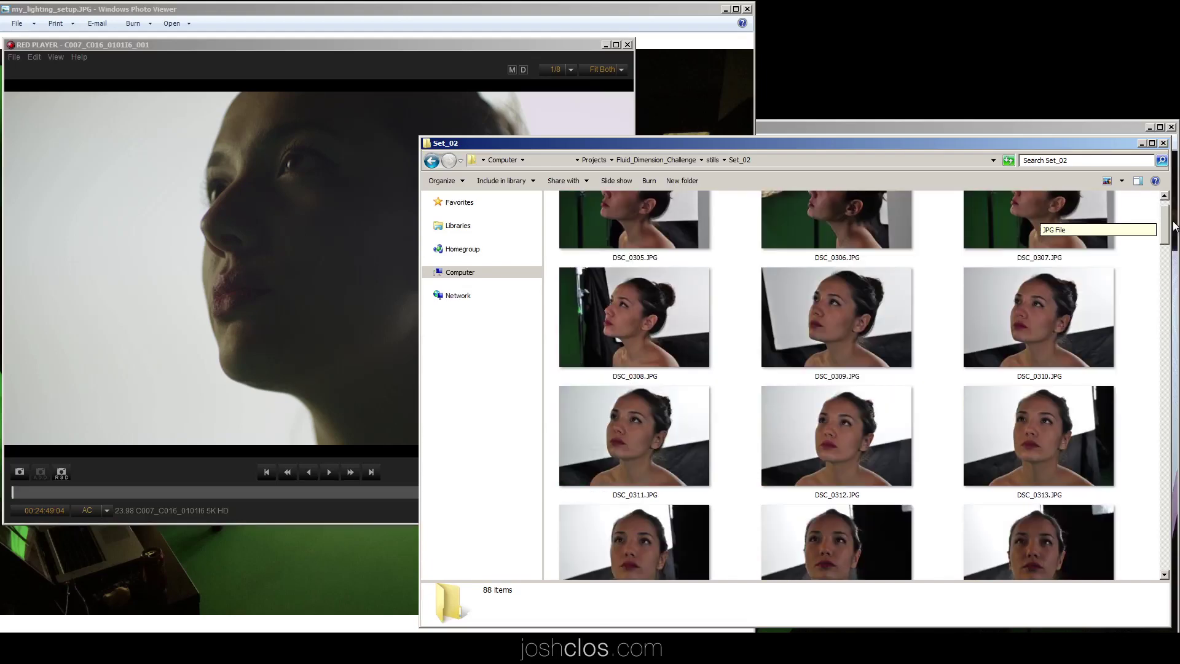
pyautogui.scroll(1, 1174, 226)
# - Return to the stills folder and open Set_03 to view its thumbnails
pyautogui.click(714, 161)
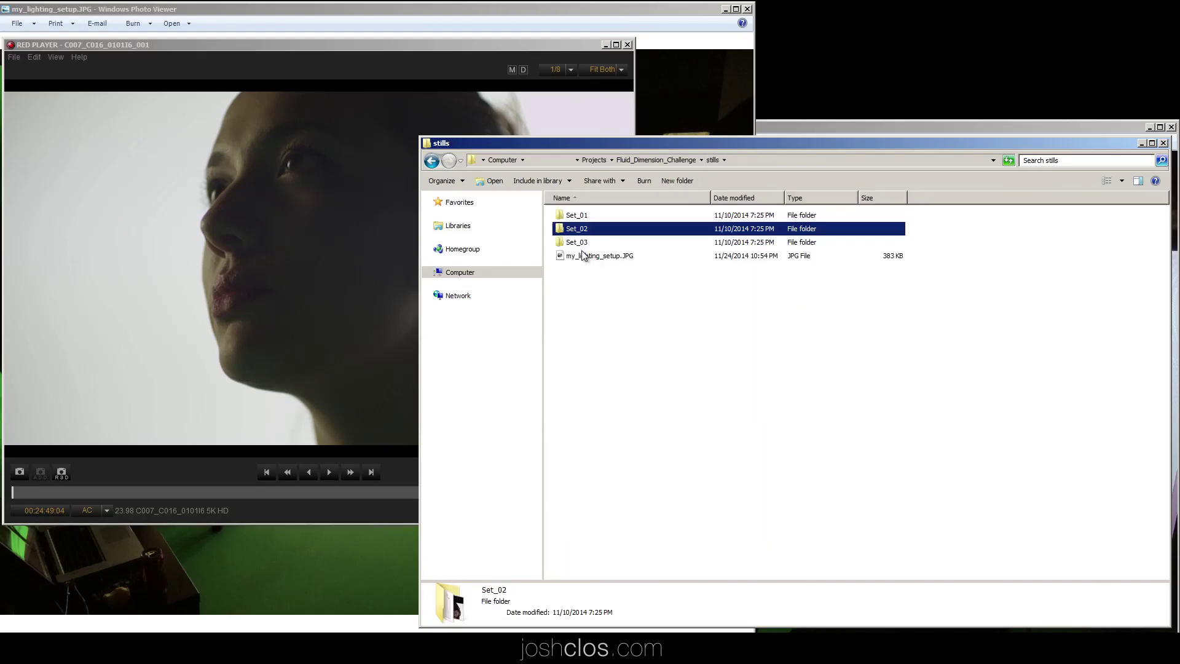
pyautogui.click(585, 243)
pyautogui.doubleClick(585, 244)
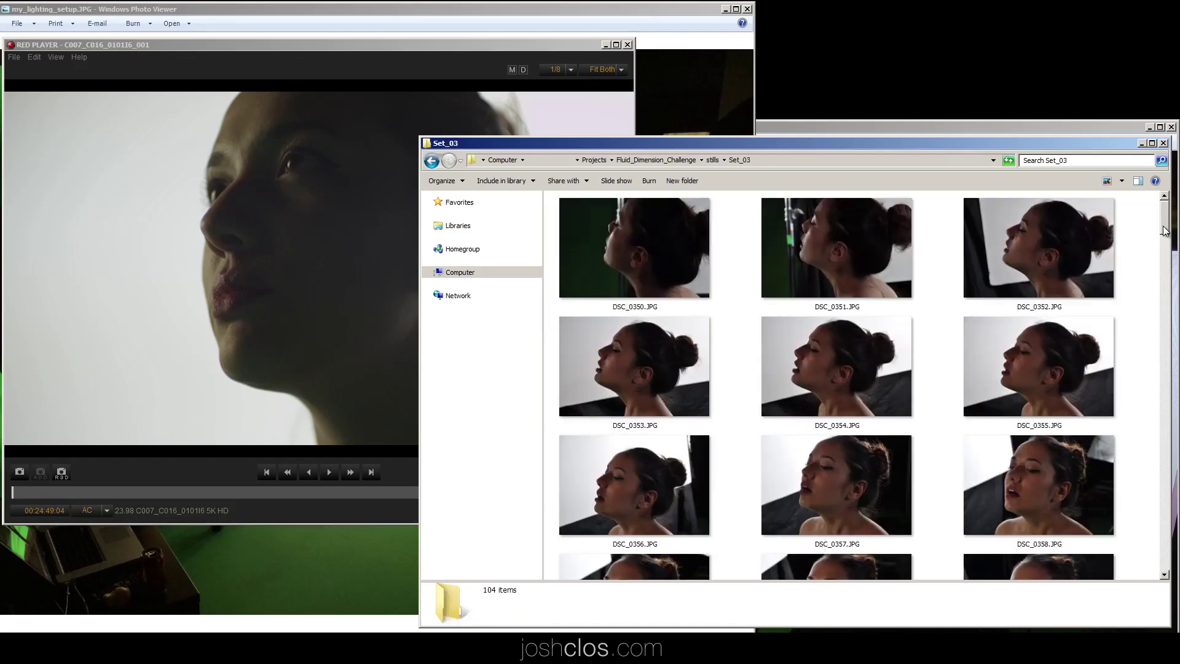
pyautogui.moveTo(1166, 227)
pyautogui.mouseDown()
pyautogui.moveTo(1165, 346)
pyautogui.moveTo(1174, 215)
pyautogui.mouseUp()
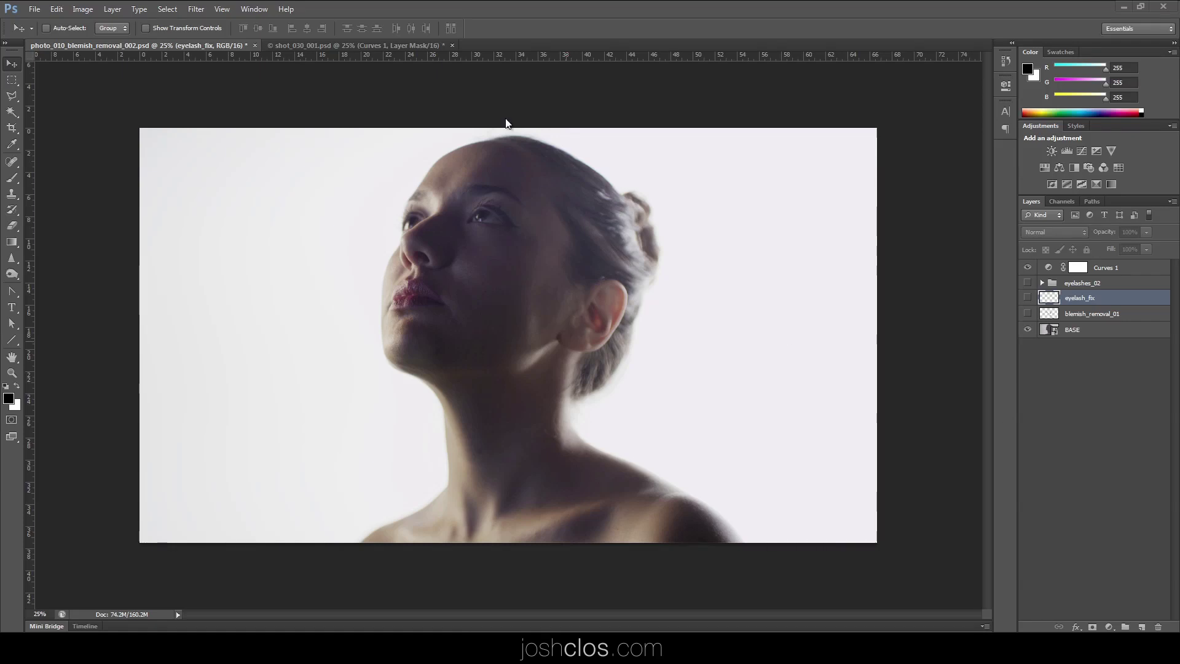
# - Zoom in on the face, show the blemish_removal_01 and eyelash_fix layers, then zoom out
pyautogui.hotkey('ctrl', '+')
pyautogui.hotkey('ctrl', '+')
pyautogui.hotkey('ctrl', '+')
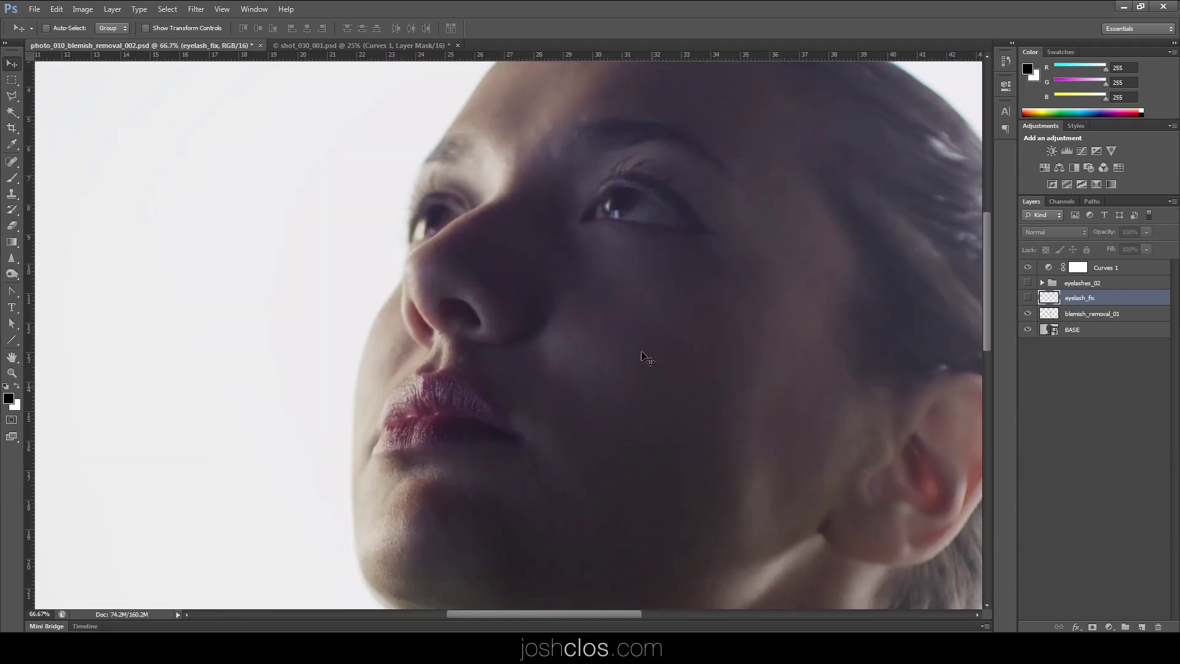
pyautogui.click(1029, 314)
pyautogui.click(1027, 297)
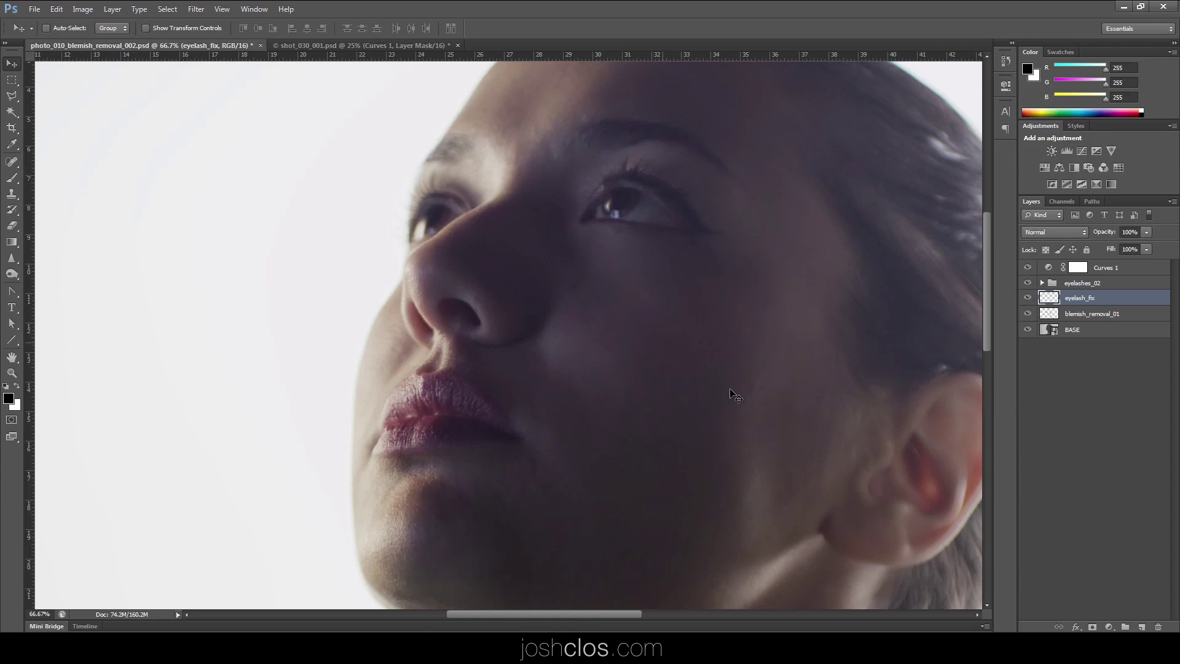
pyautogui.hotkey('ctrl', '-')
pyautogui.hotkey('ctrl', '-')
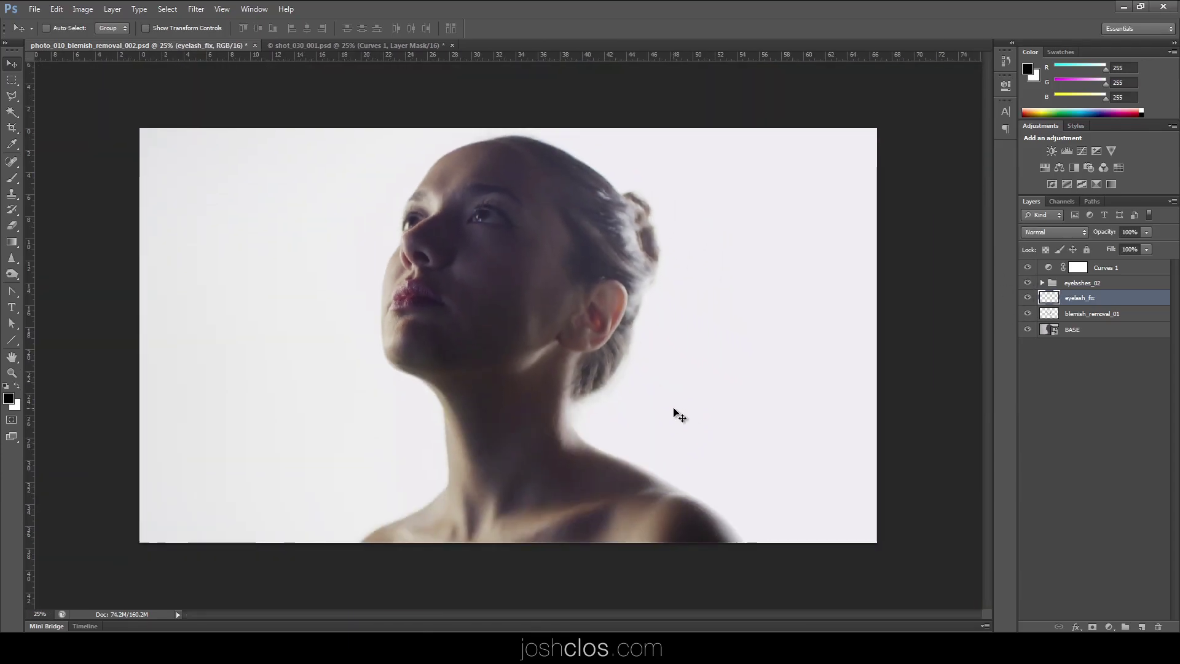
# - Switch to shot_030_001.psd and turn on Curves 1 and the reshaped head layer
pyautogui.click(396, 45)
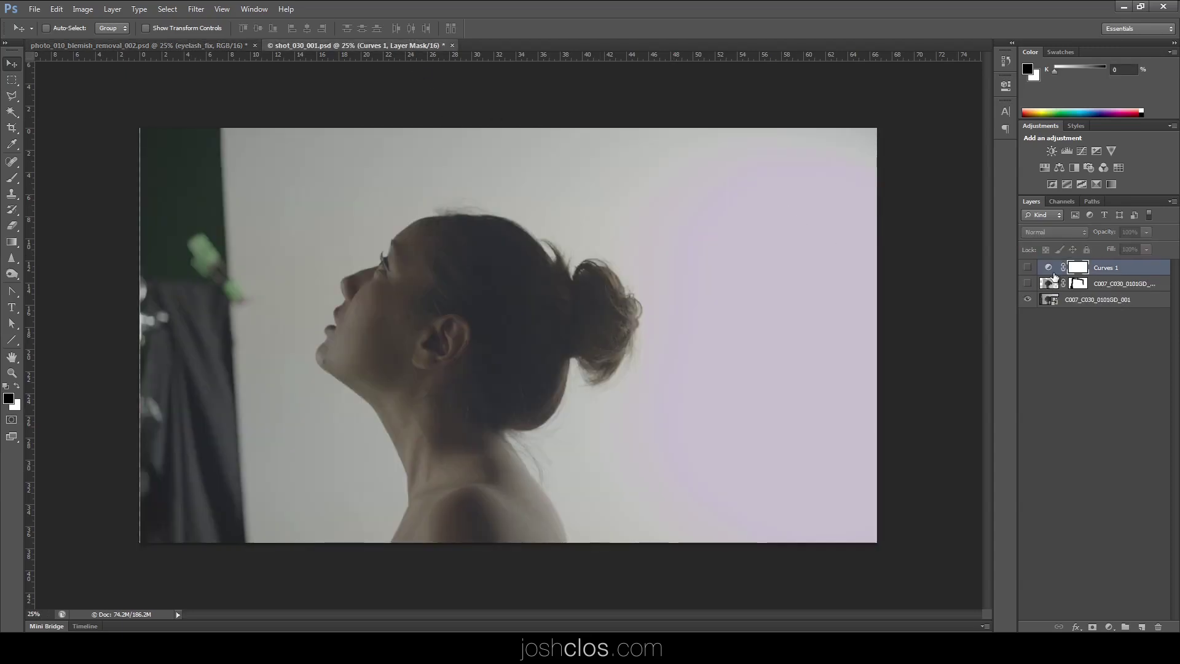
pyautogui.click(1028, 268)
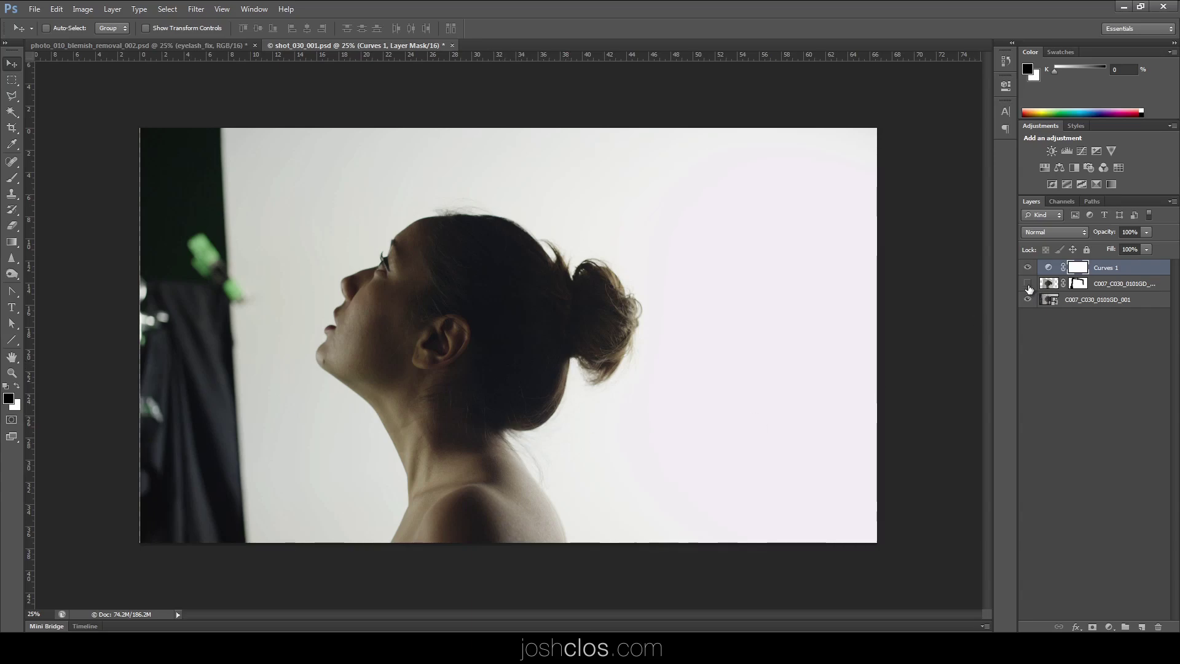
pyautogui.click(1028, 284)
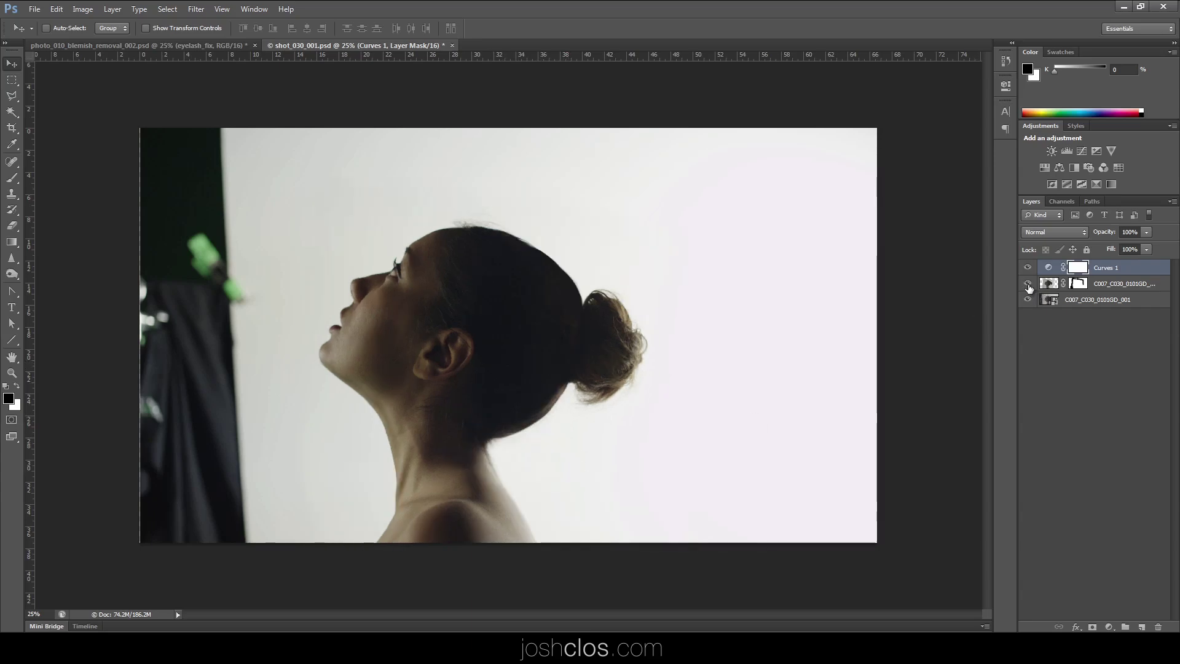
# - Toggle the reshaped head layer repeatedly to compare it with the original pose, leaving it on
pyautogui.click(1027, 285)
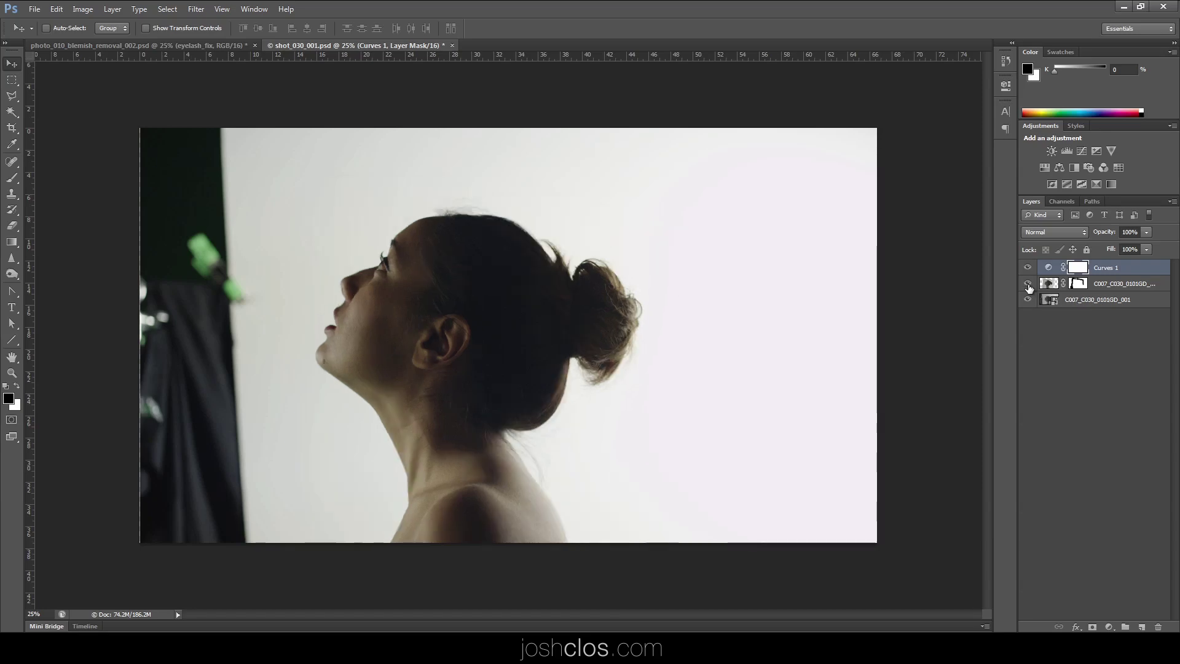
pyautogui.click(1028, 285)
pyautogui.click(1028, 285)
pyautogui.click(1028, 284)
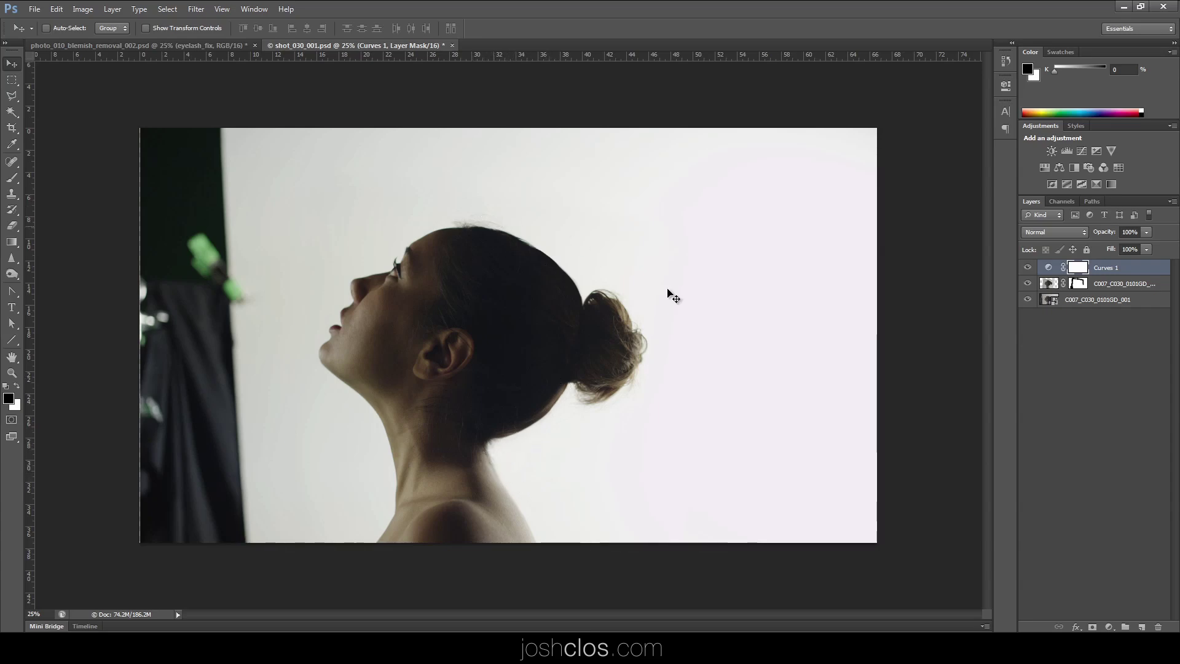
pyautogui.click(1028, 284)
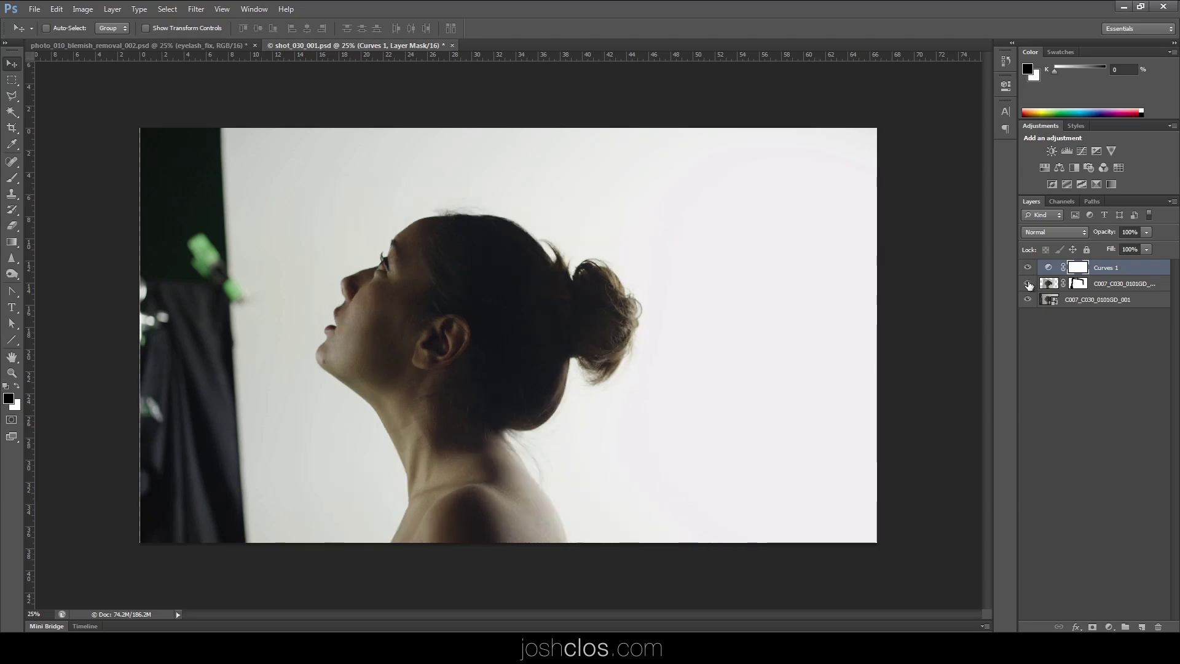
pyautogui.click(1028, 284)
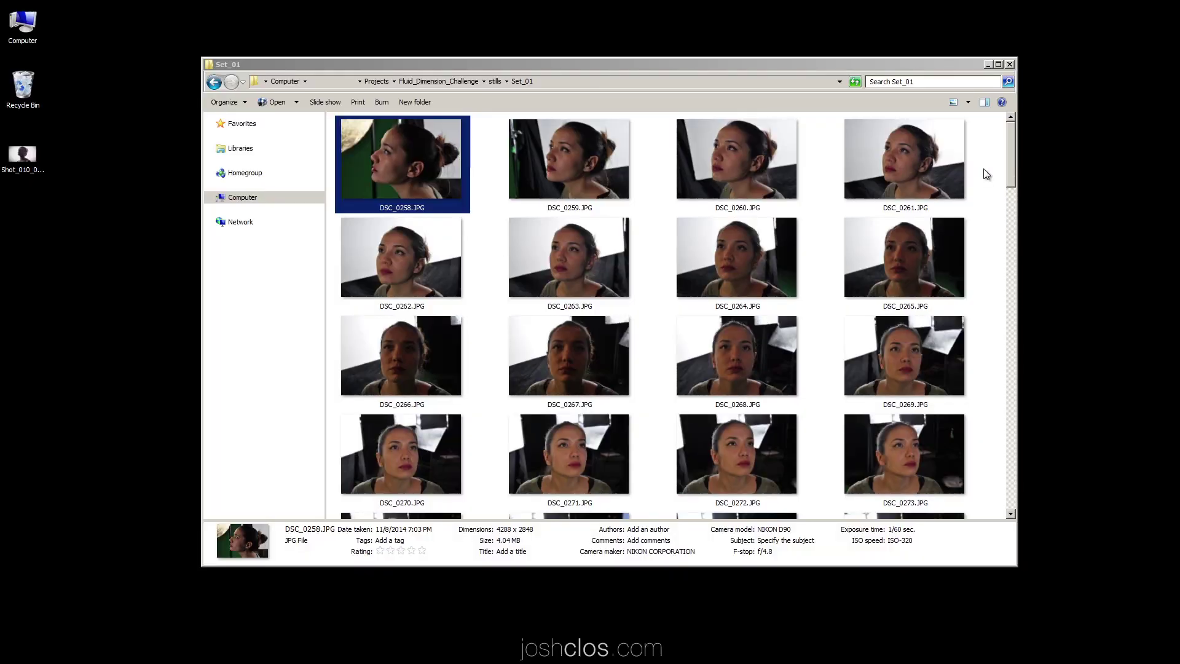
pyautogui.moveTo(1010, 160)
pyautogui.mouseDown()
pyautogui.moveTo(1004, 211)
pyautogui.moveTo(1021, 146)
pyautogui.mouseUp()
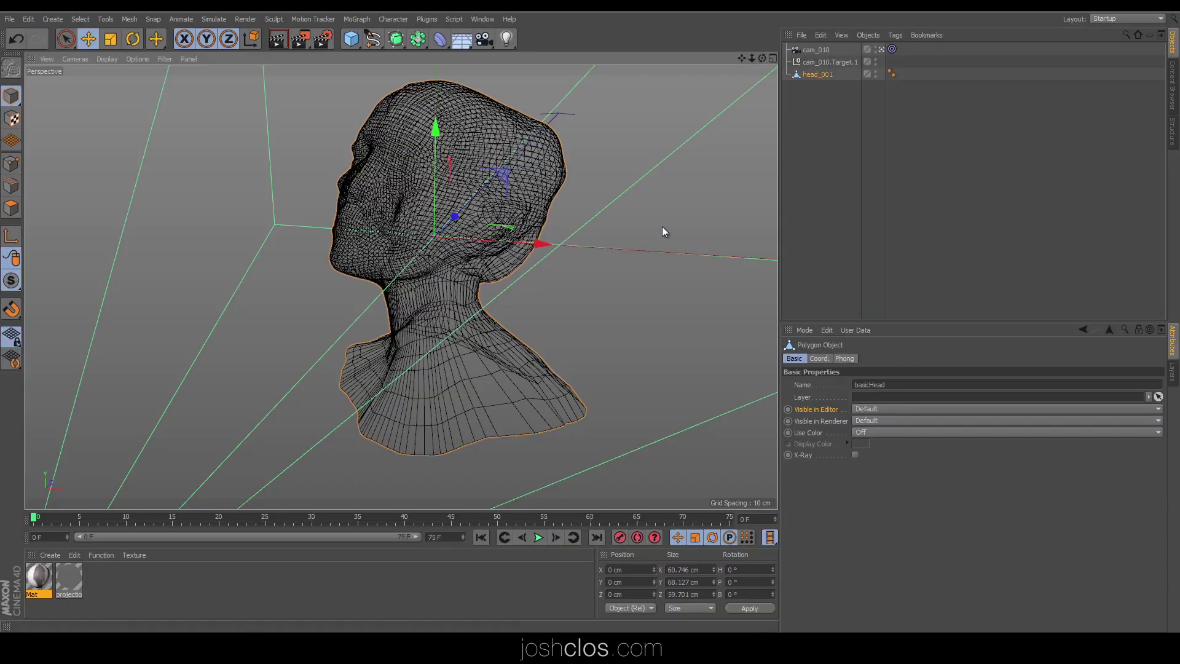
# - Set the viewport to Gouraud Shading (Lines) and orbit around the head mesh
pyautogui.click(102, 59)
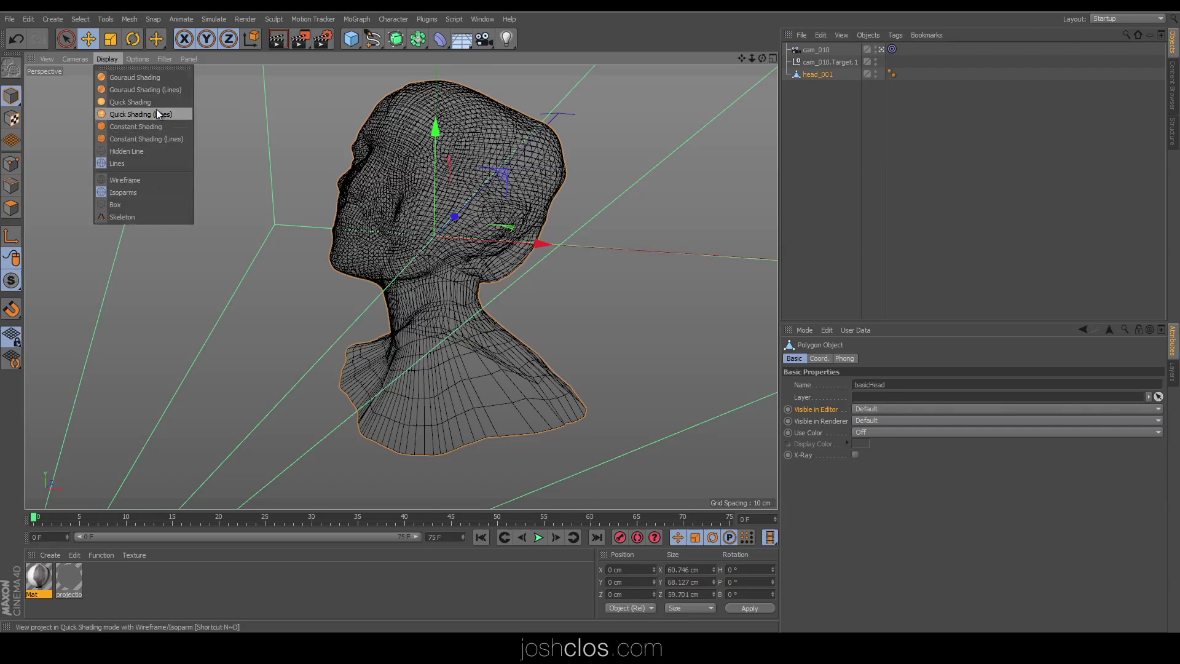
pyautogui.click(154, 91)
pyautogui.keyDown('alt'); pyautogui.moveTo(499, 216); pyautogui.dragTo(557, 259); pyautogui.keyUp('alt')
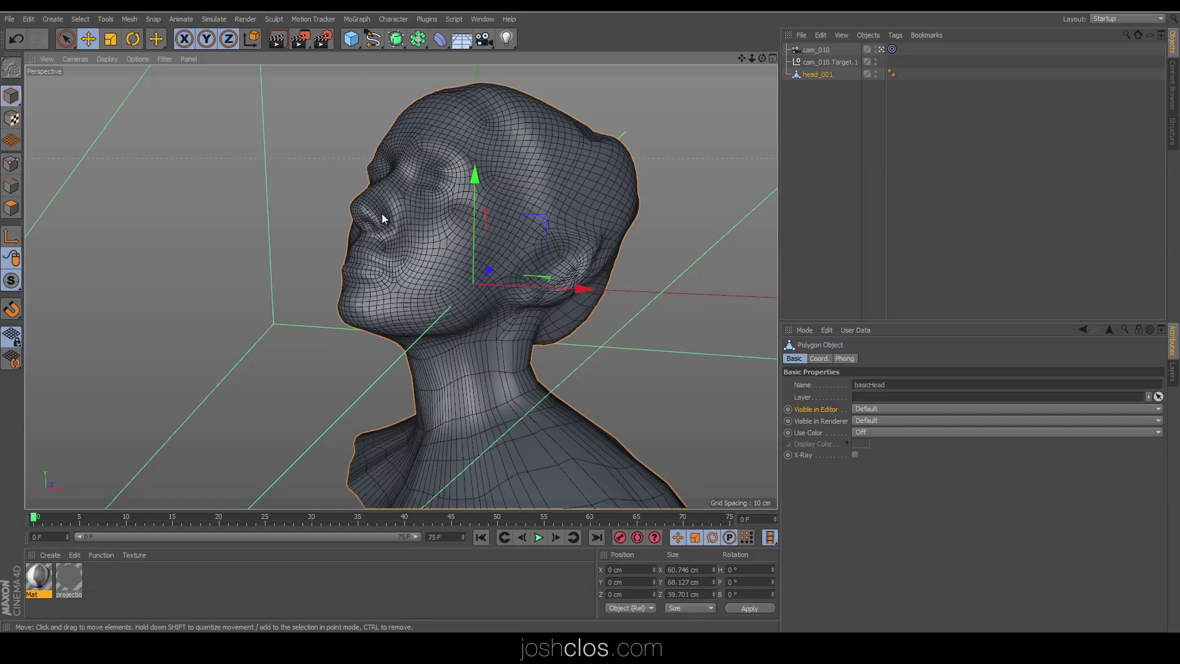
pyautogui.keyDown('alt'); pyautogui.moveTo(383, 215); pyautogui.dragTo(455, 215); pyautogui.keyUp('alt')
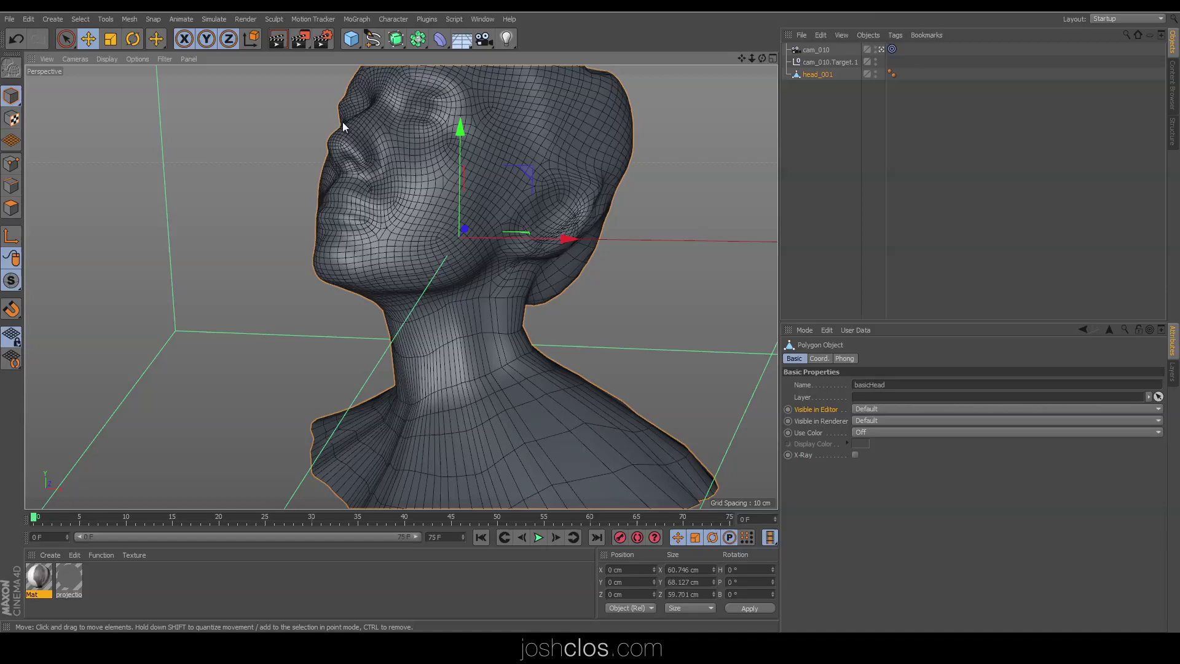
pyautogui.keyDown('alt'); pyautogui.moveTo(452, 203); pyautogui.dragTo(332, 151); pyautogui.keyUp('alt')
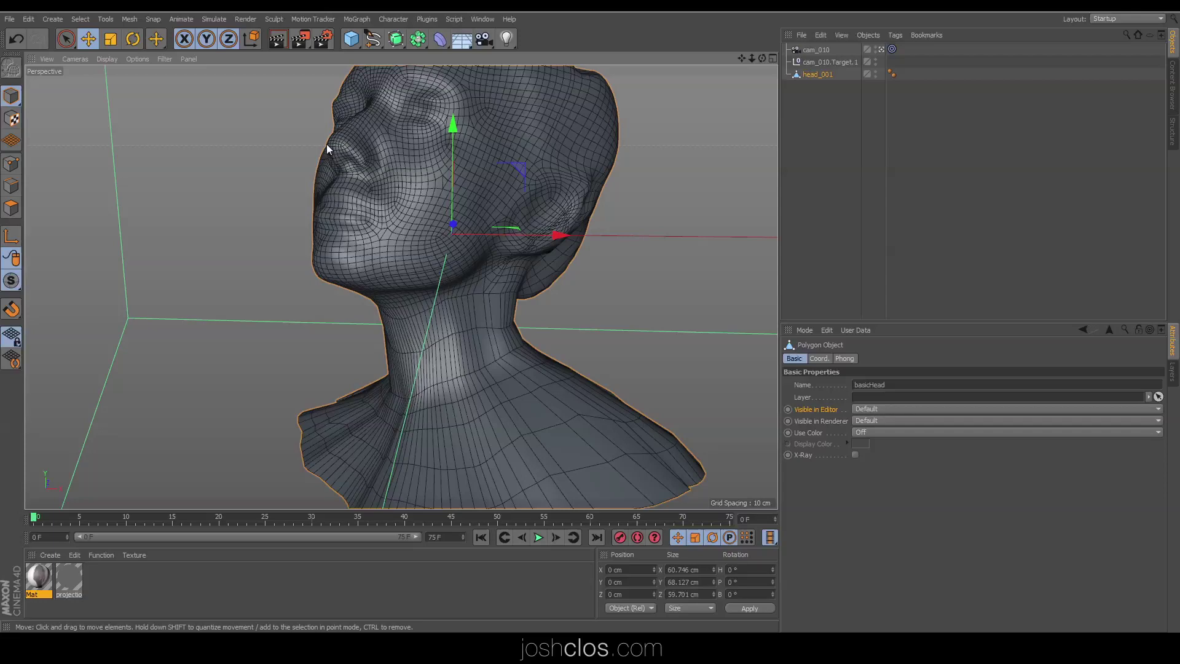
# - Orbit further, then maximise the lower-left view showing the back of the head
pyautogui.keyDown('alt'); pyautogui.moveTo(574, 282); pyautogui.dragTo(477, 282); pyautogui.keyUp('alt')
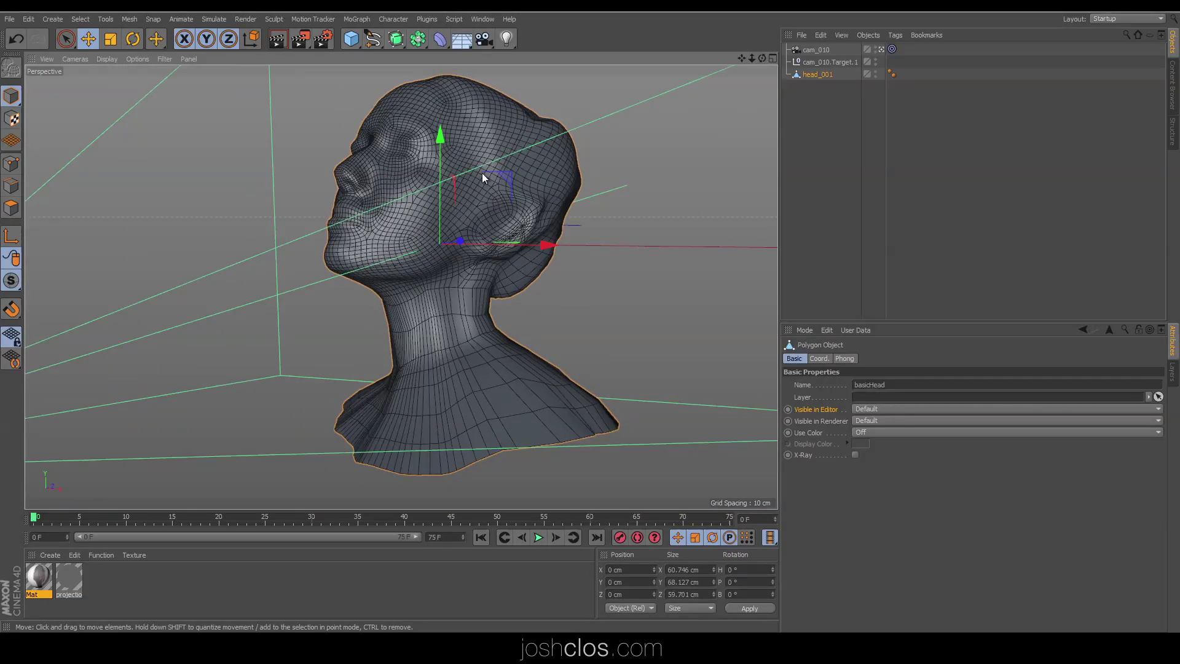
pyautogui.middleClick(342, 280)
pyautogui.middleClick(286, 343)
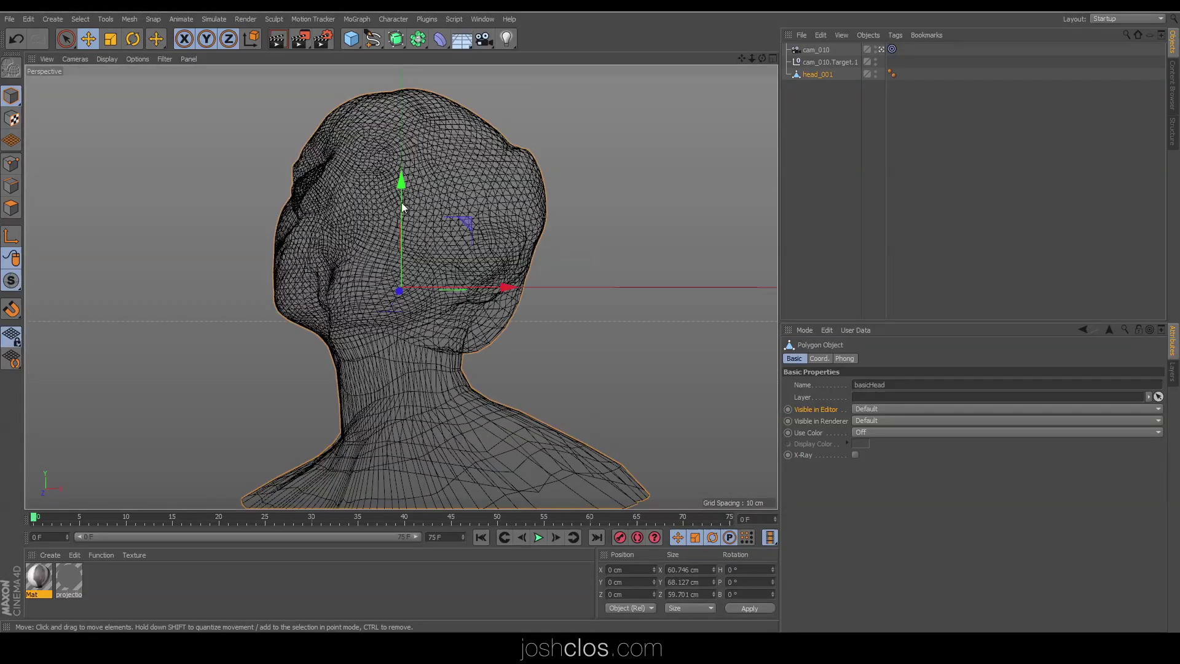
# - Add a Background object and apply the projection material to it
pyautogui.click(107, 19)
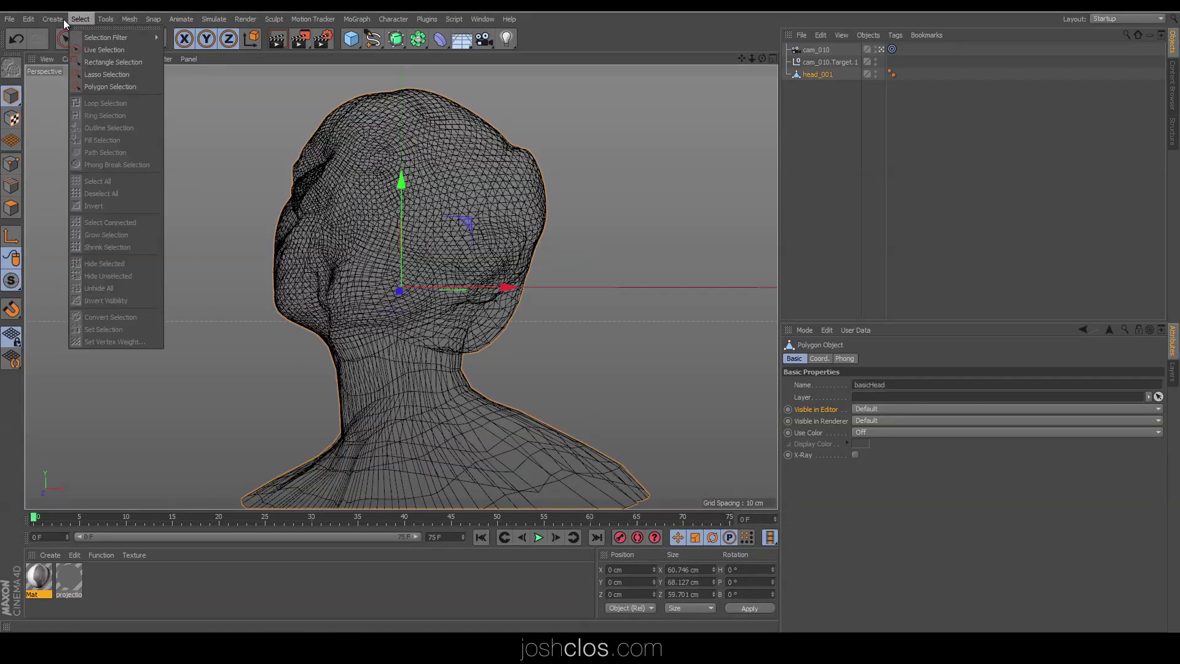
pyautogui.moveTo(53, 19)
pyautogui.moveTo(80, 115)
pyautogui.click(113, 177)
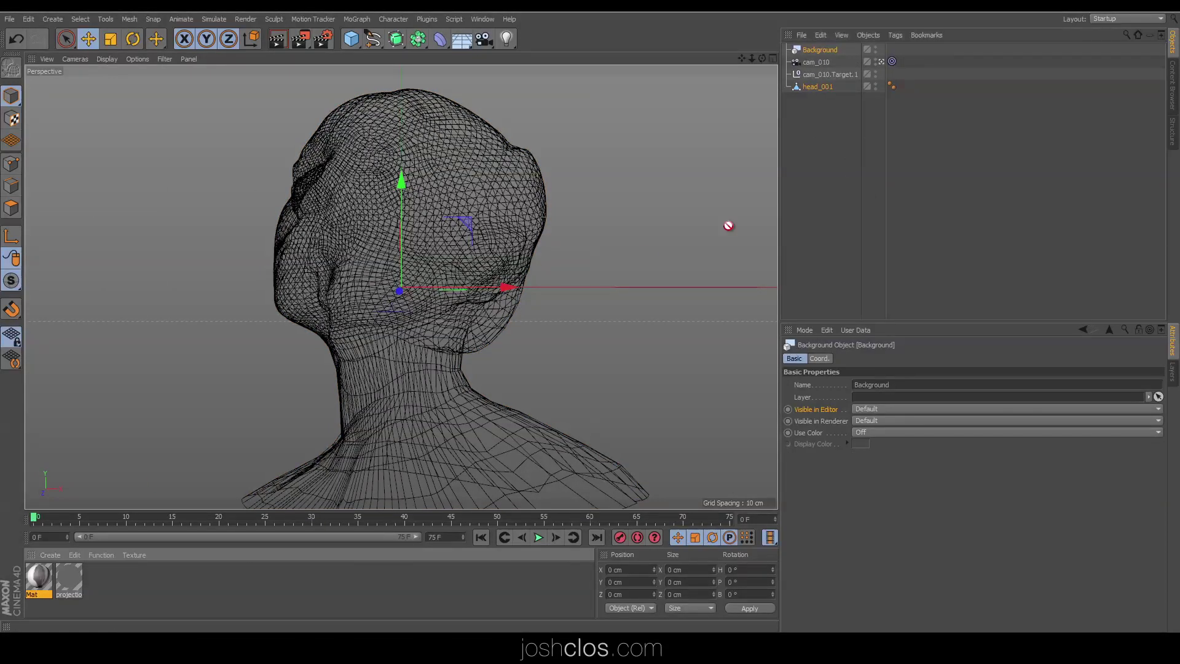
pyautogui.moveTo(777, 202); pyautogui.dragTo(820, 50)
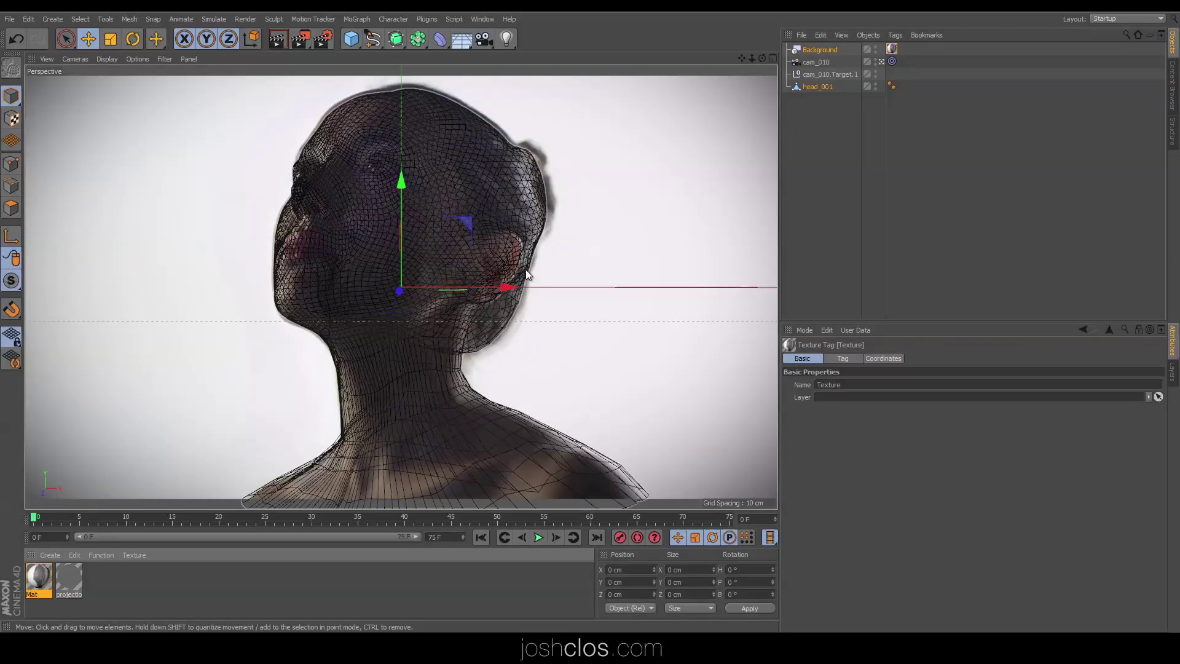
# - Check the textured view, then maximise the perspective view and reframe the head and camera frustum
pyautogui.keyDown('alt'); pyautogui.moveTo(525, 267); pyautogui.dragTo(581, 206); pyautogui.keyUp('alt')
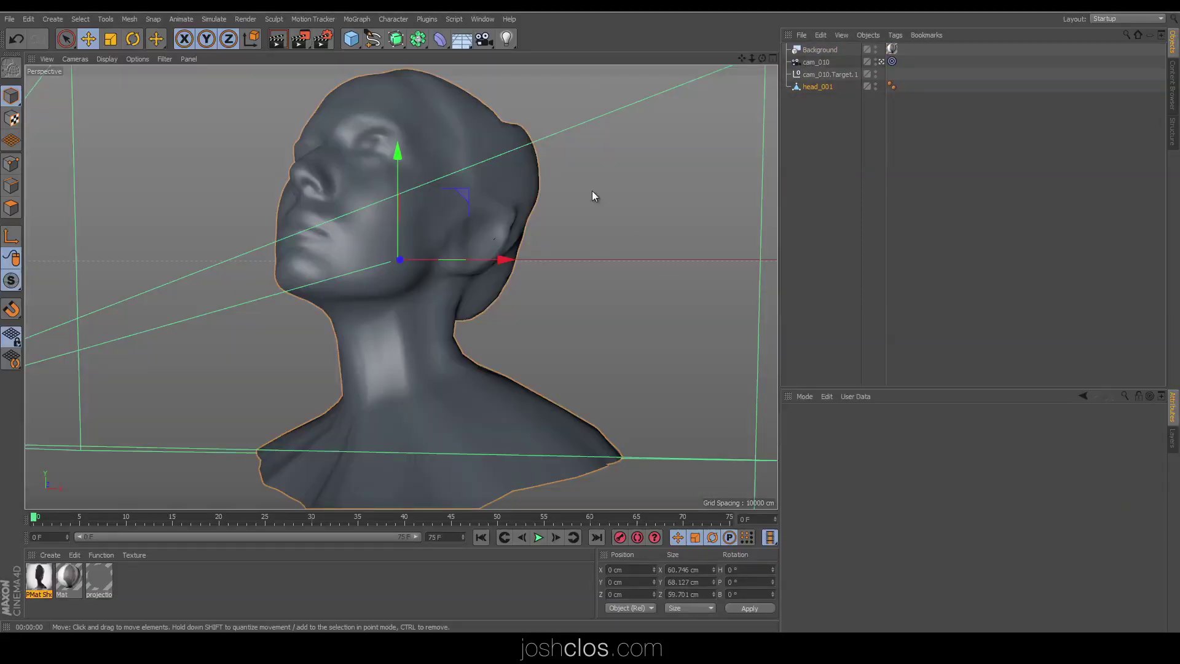
pyautogui.middleClick(577, 171)
pyautogui.middleClick(390, 326)
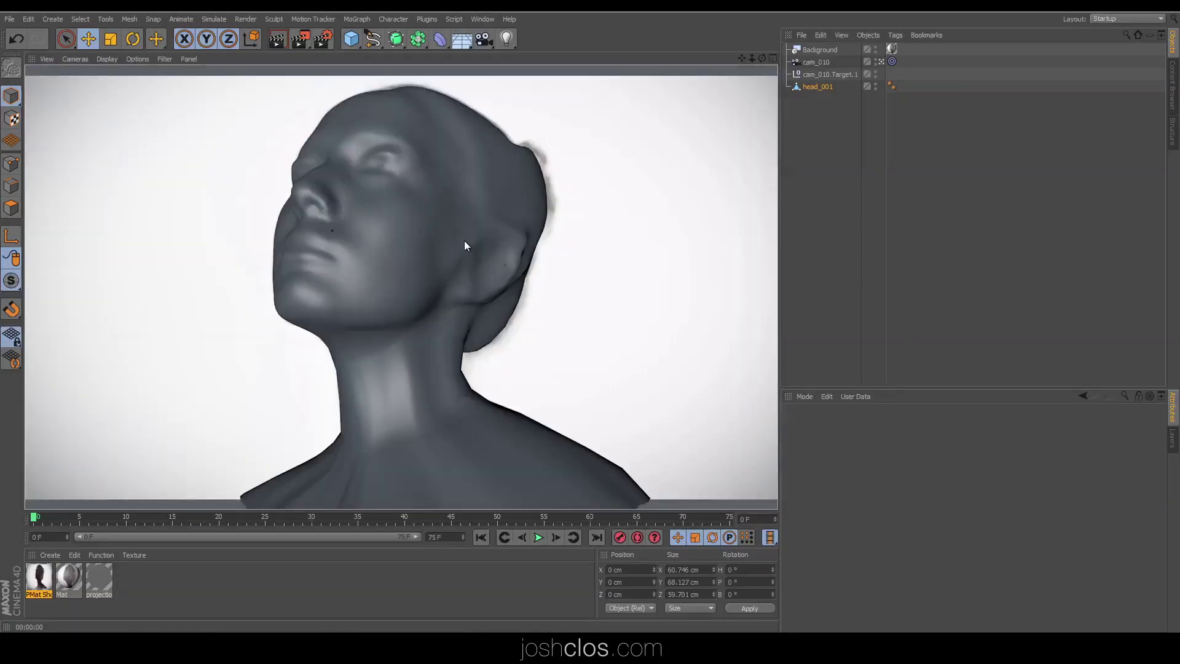
pyautogui.middleClick(485, 226)
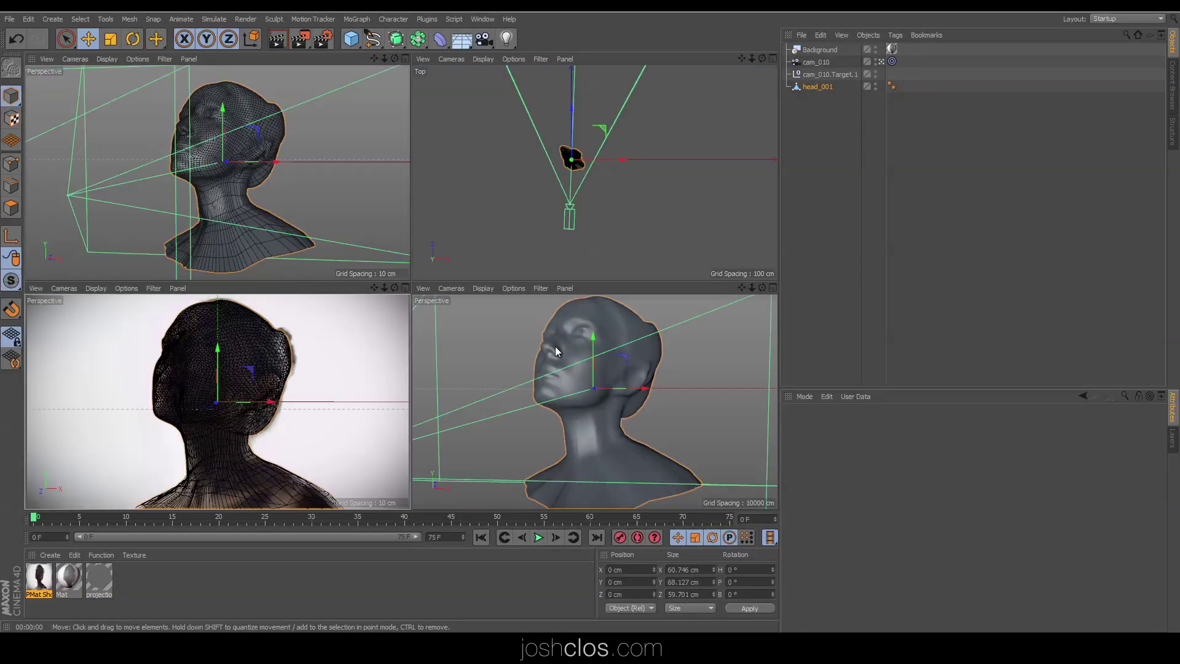
pyautogui.middleClick(556, 345)
pyautogui.keyDown('alt'); pyautogui.moveTo(386, 167); pyautogui.dragTo(551, 193); pyautogui.keyUp('alt')
# - In Projection Man, project Shot_010_002.jpg onto head_001 through the cam_010 camera
pyautogui.click(481, 19)
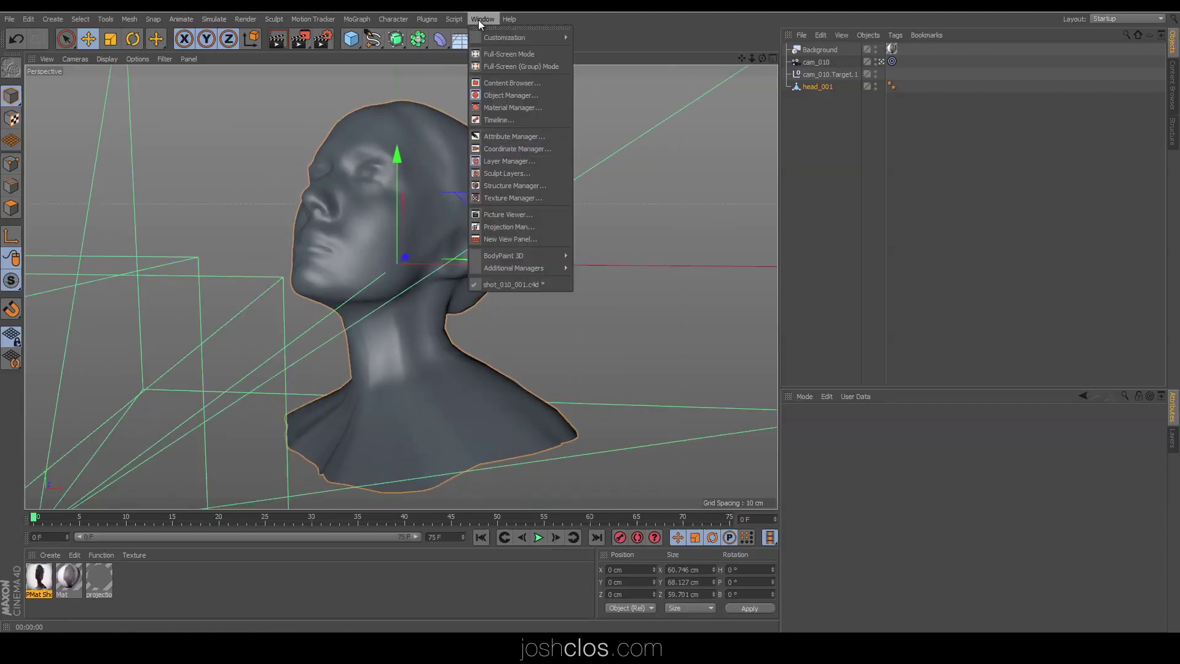
pyautogui.click(511, 227)
pyautogui.moveTo(809, 217); pyautogui.dragTo(794, 186)
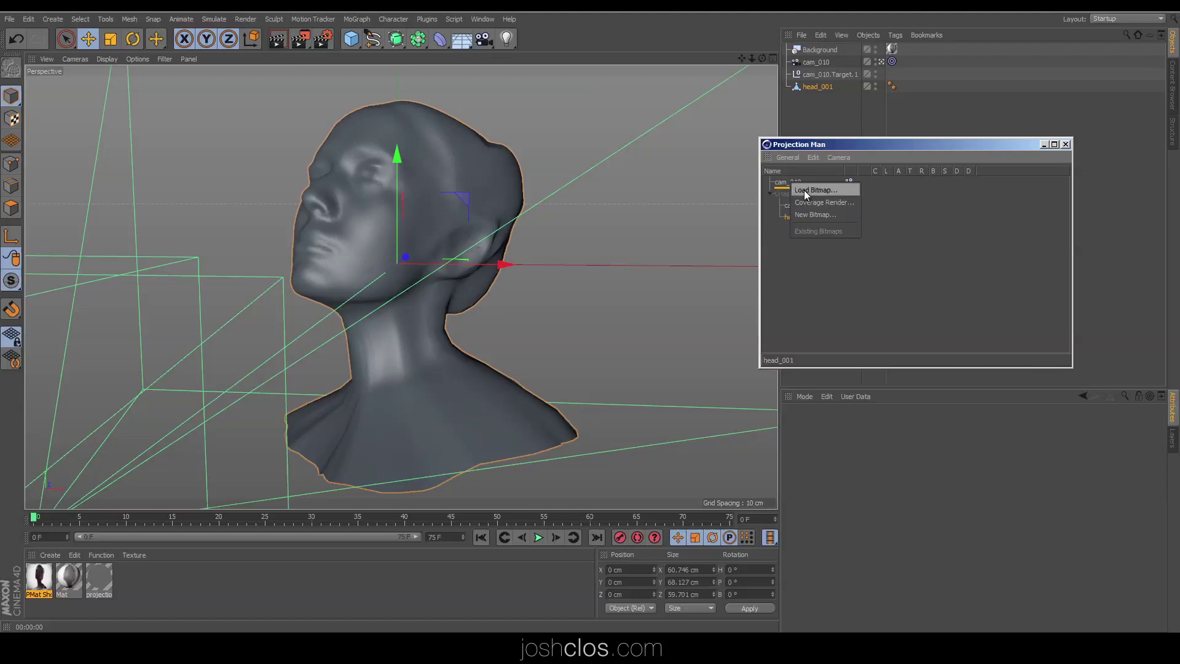
pyautogui.click(916, 312)
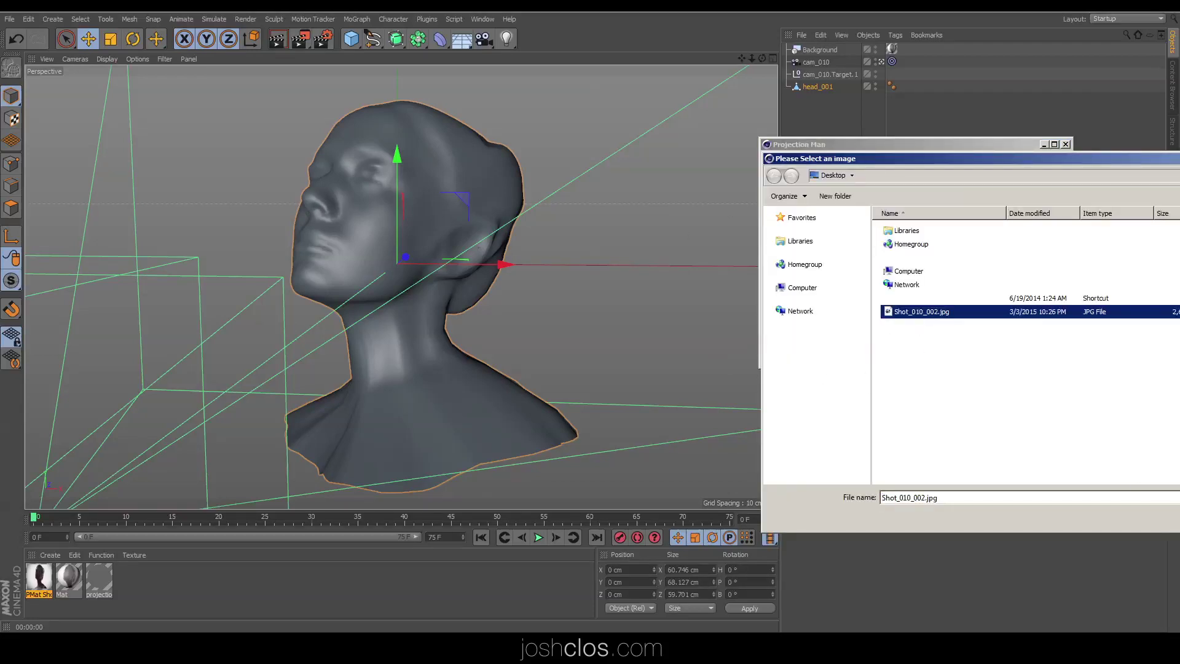
pyautogui.press('Return')
pyautogui.click(569, 429)
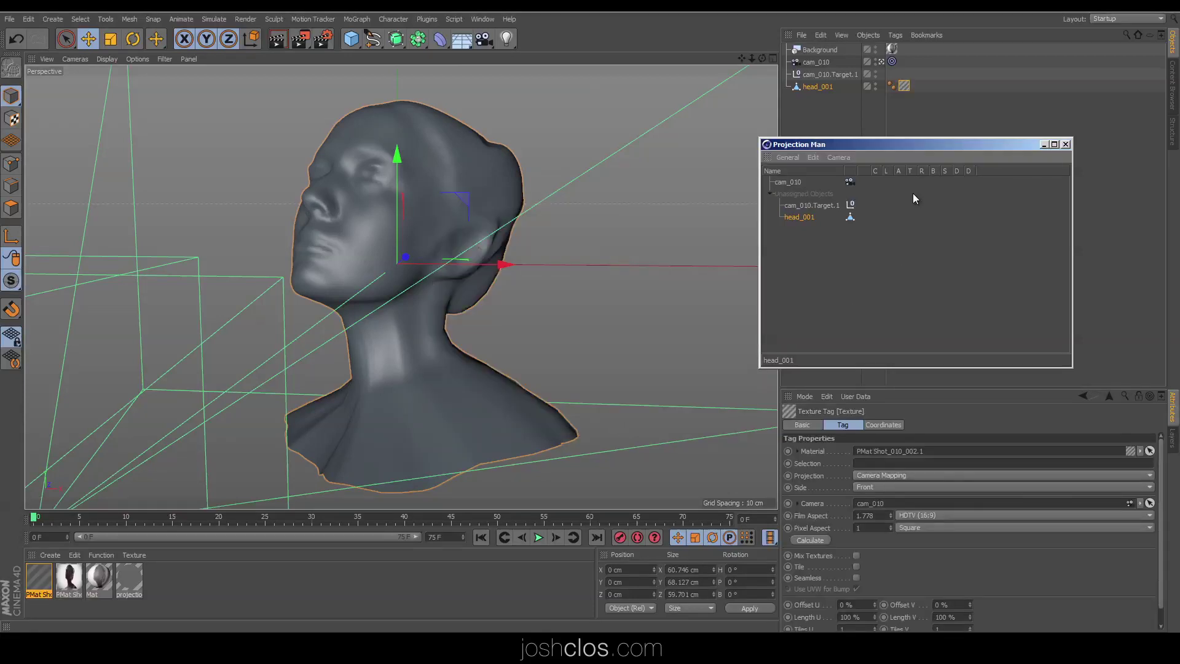
# - Disable Reflectance and Alpha on the new projection material and close Projection Man
pyautogui.click(40, 584)
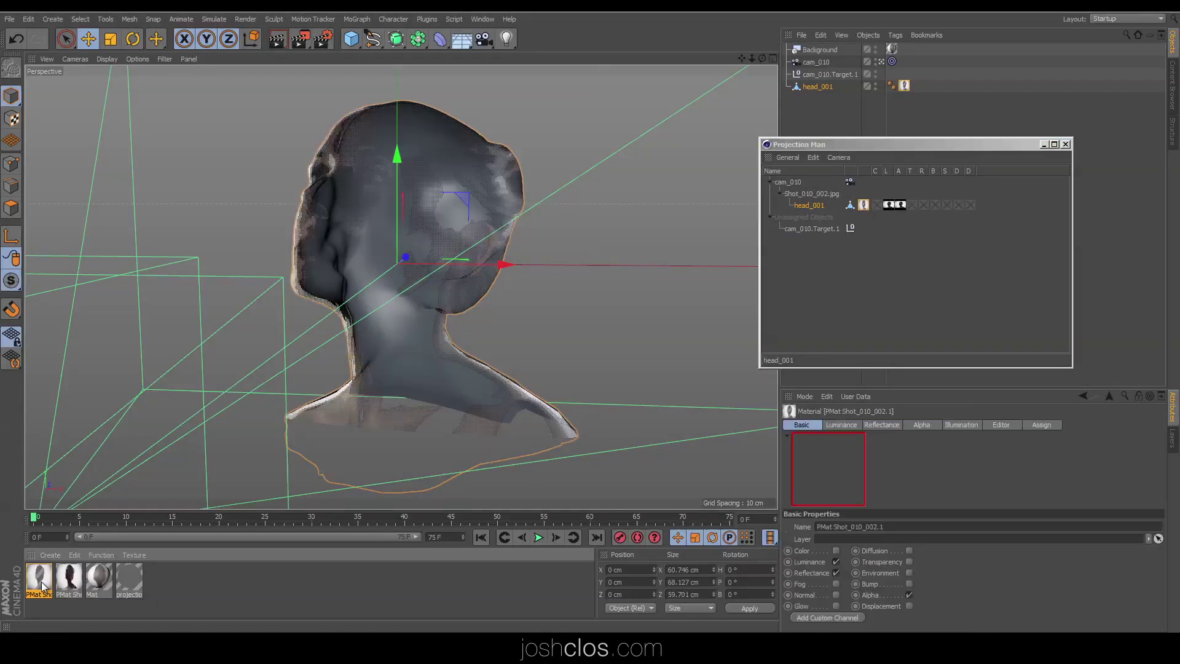
pyautogui.click(836, 573)
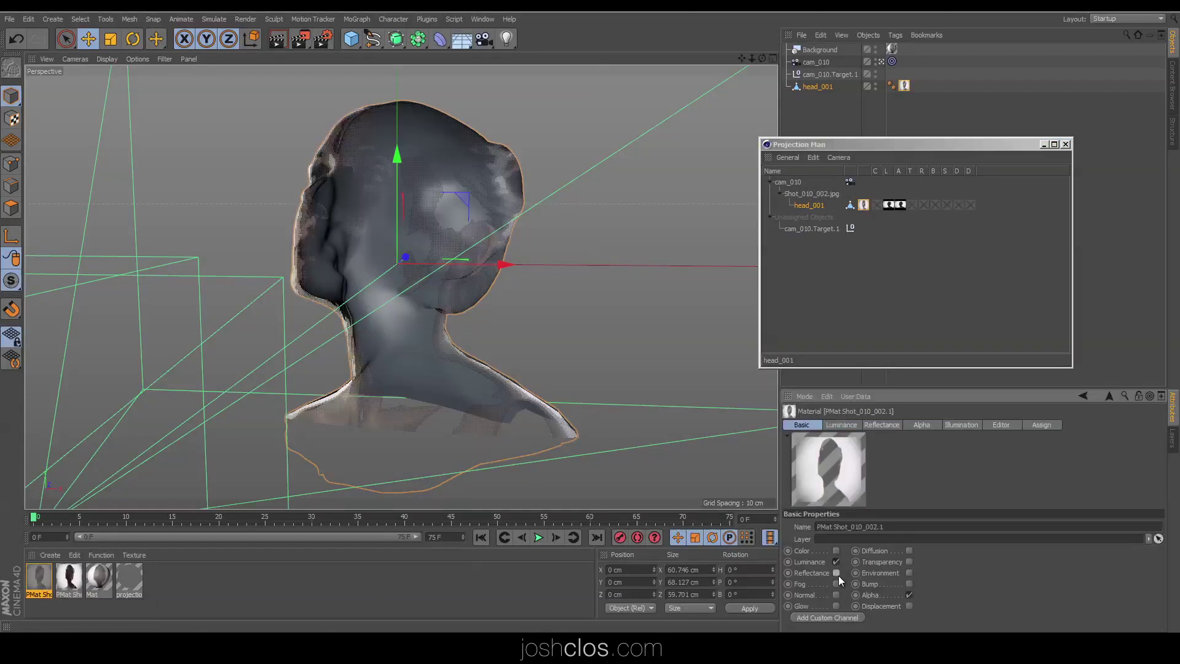
pyautogui.click(909, 595)
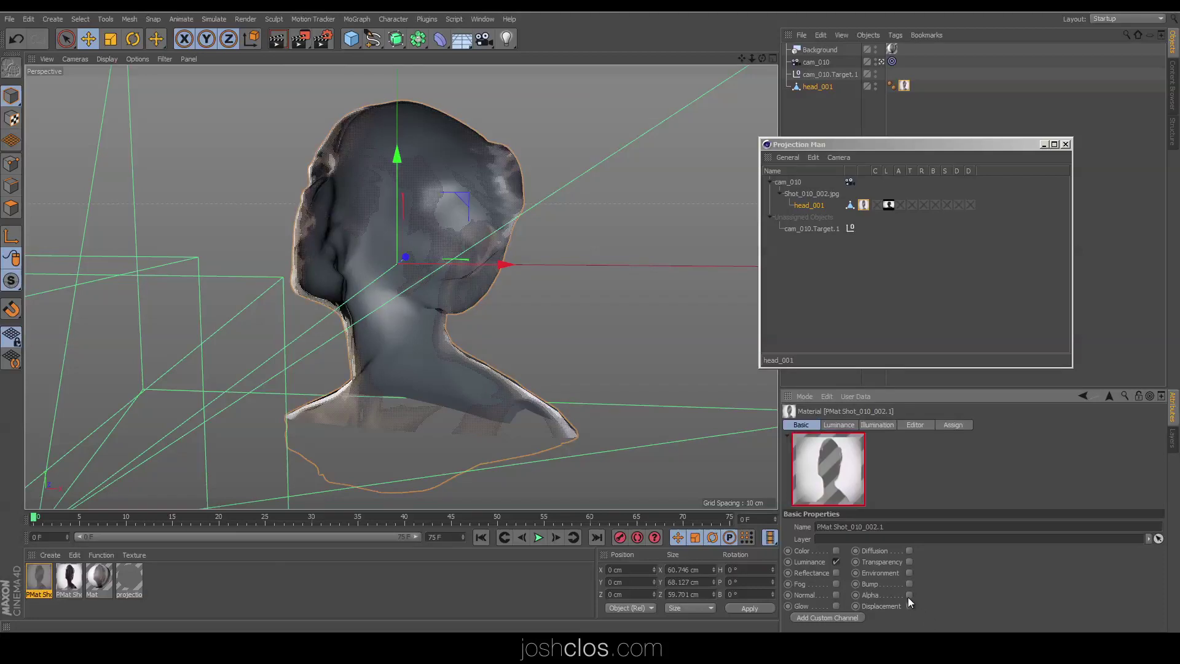
pyautogui.click(1067, 144)
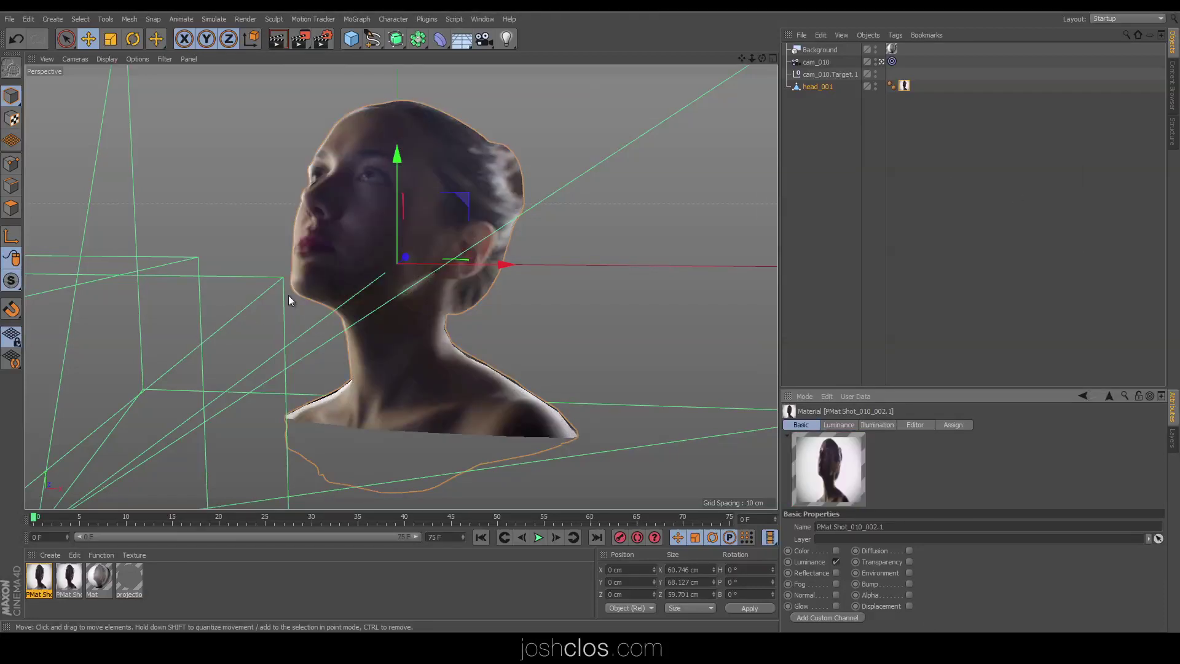
pyautogui.keyDown('alt'); pyautogui.moveTo(357, 365); pyautogui.dragTo(309, 348); pyautogui.keyUp('alt')
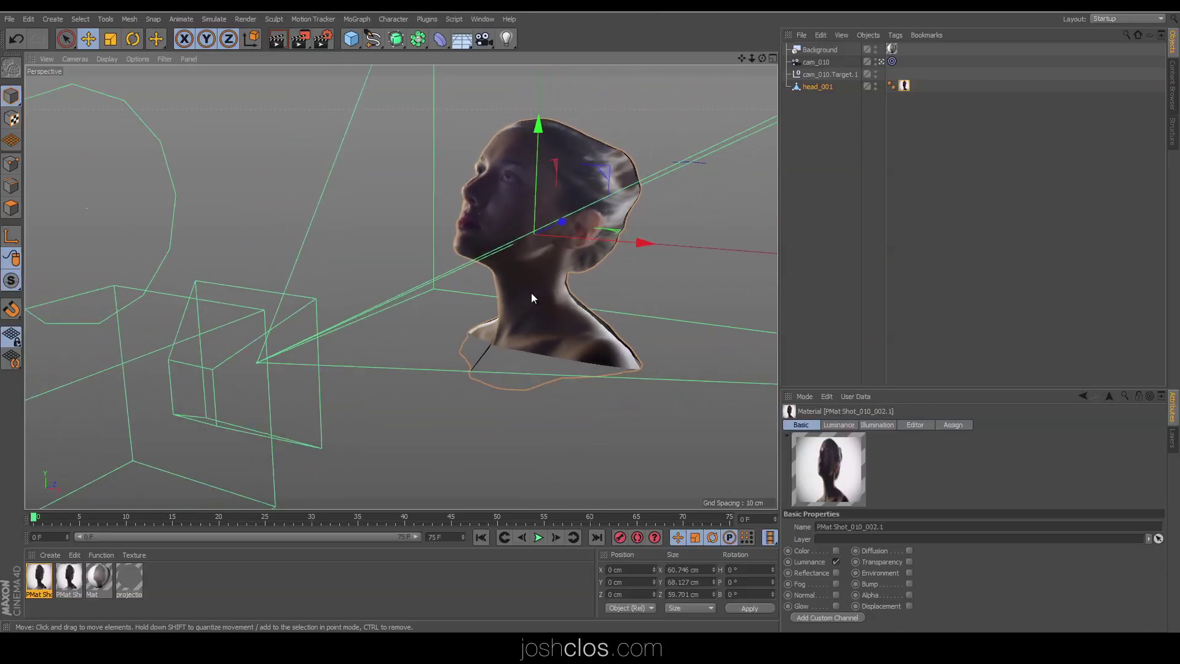
pyautogui.keyDown('alt'); pyautogui.moveTo(532, 289); pyautogui.dragTo(530, 245); pyautogui.keyUp('alt')
pyautogui.keyDown('alt'); pyautogui.moveTo(456, 186); pyautogui.dragTo(521, 216); pyautogui.keyUp('alt')
pyautogui.middleClick(521, 216)
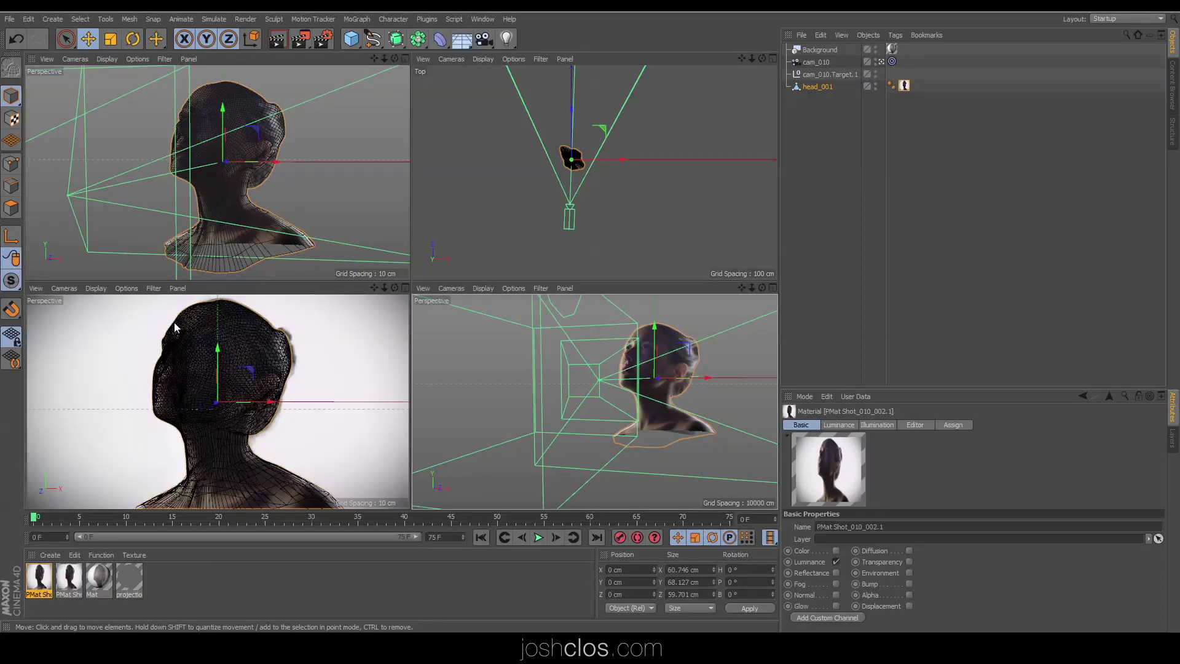
pyautogui.middleClick(190, 385)
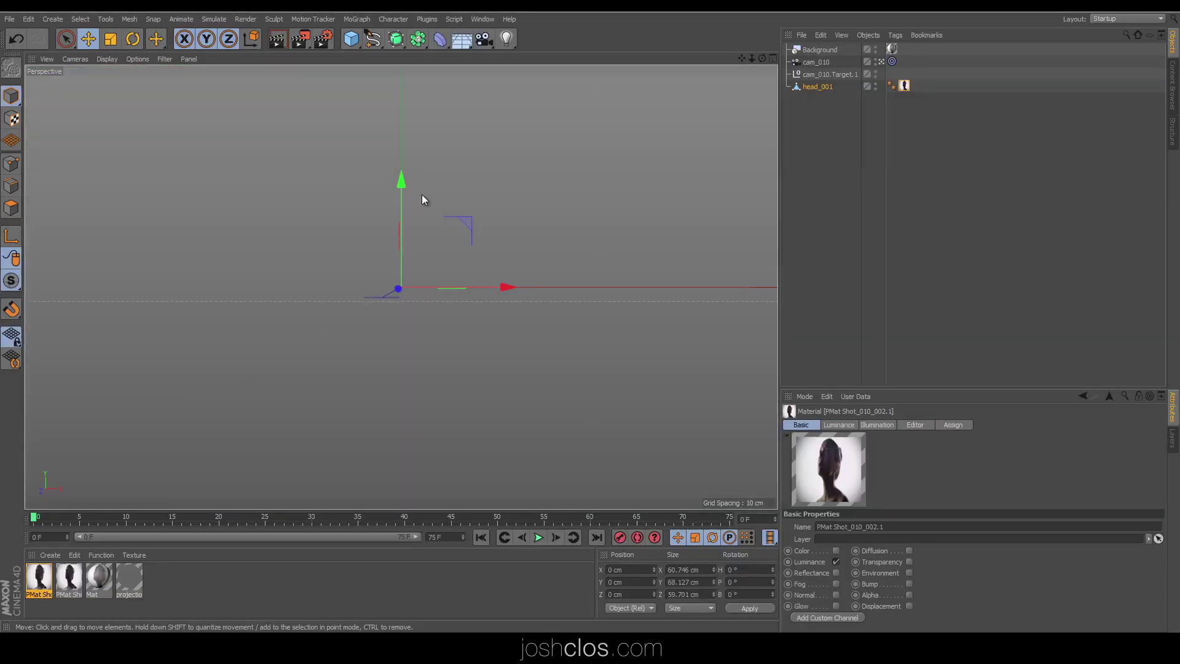
pyautogui.hotkey('ctrl', 'r')
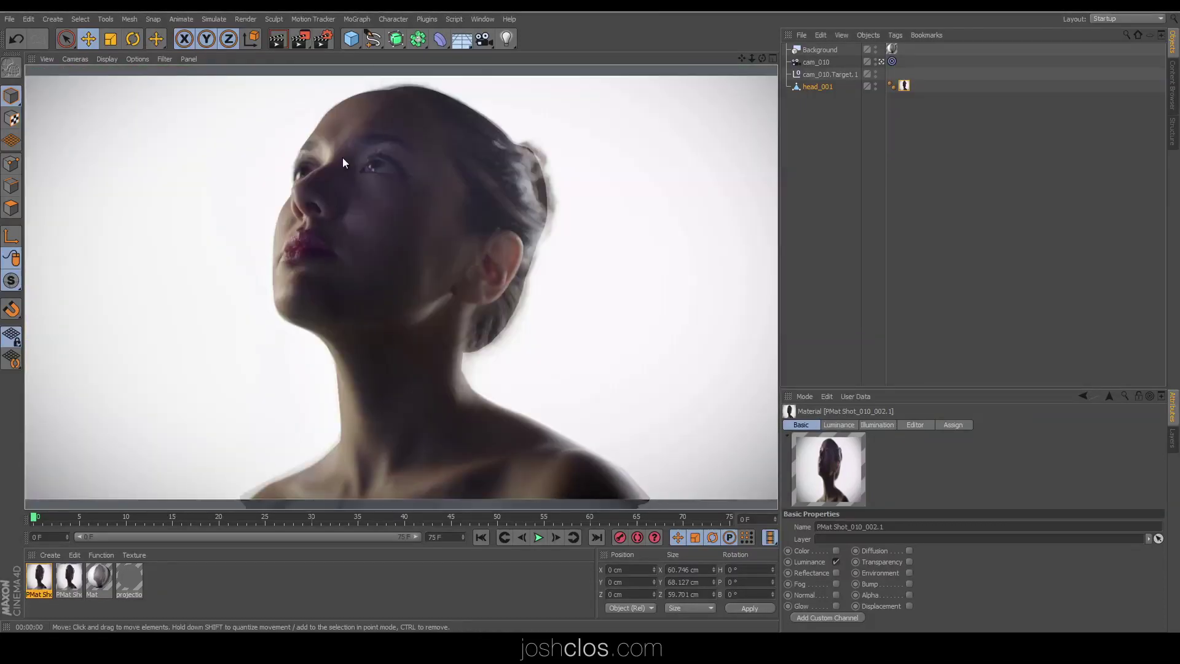
pyautogui.middleClick(362, 228)
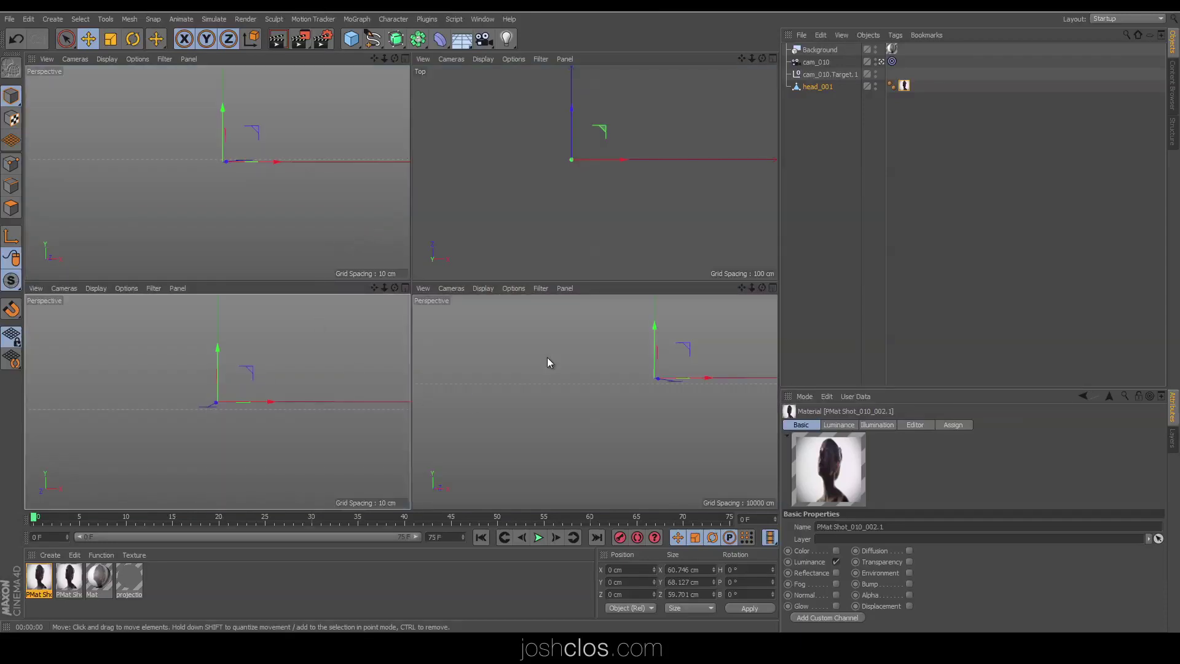
pyautogui.middleClick(534, 358)
pyautogui.press('h')
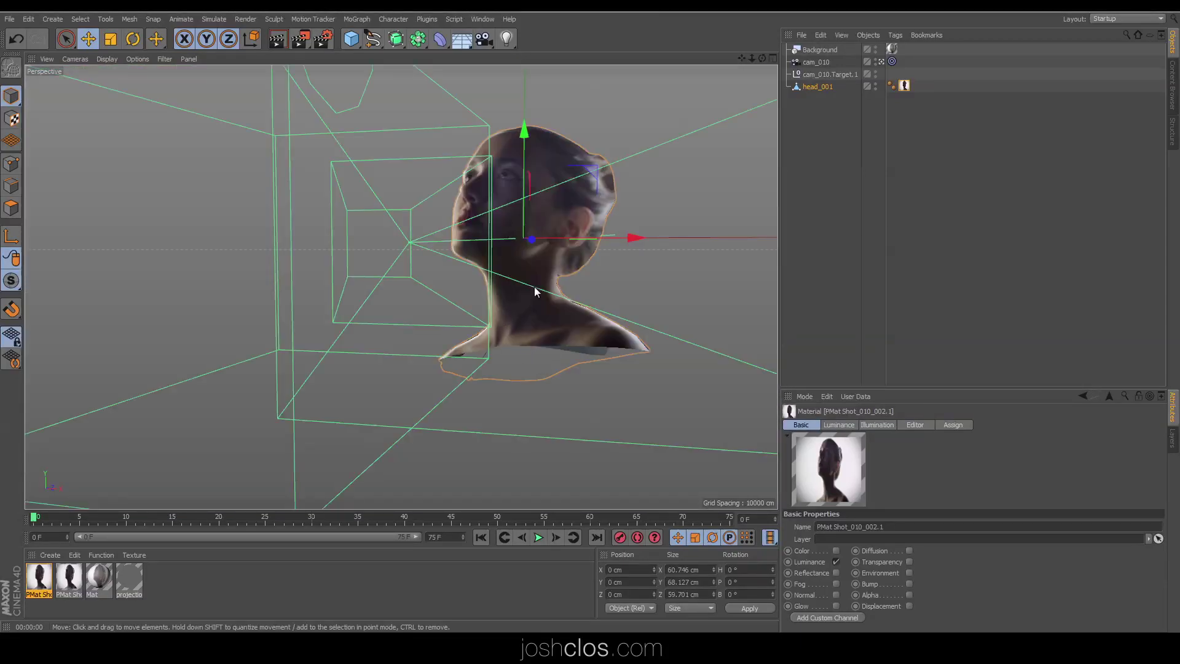
pyautogui.keyDown('alt'); pyautogui.moveTo(539, 282); pyautogui.dragTo(493, 334); pyautogui.keyUp('alt')
pyautogui.scroll(5, 571, 342)
pyautogui.keyDown('alt'); pyautogui.moveTo(571, 337); pyautogui.dragTo(448, 315); pyautogui.keyUp('alt')
pyautogui.moveTo(297, 151)
pyautogui.keyDown('alt'); pyautogui.mouseDown()
pyautogui.moveTo(315, 179)
pyautogui.moveTo(422, 193)
pyautogui.moveTo(294, 153)
pyautogui.mouseUp(); pyautogui.keyUp('alt')
pyautogui.keyDown('alt'); pyautogui.moveTo(333, 200); pyautogui.dragTo(349, 237); pyautogui.keyUp('alt')
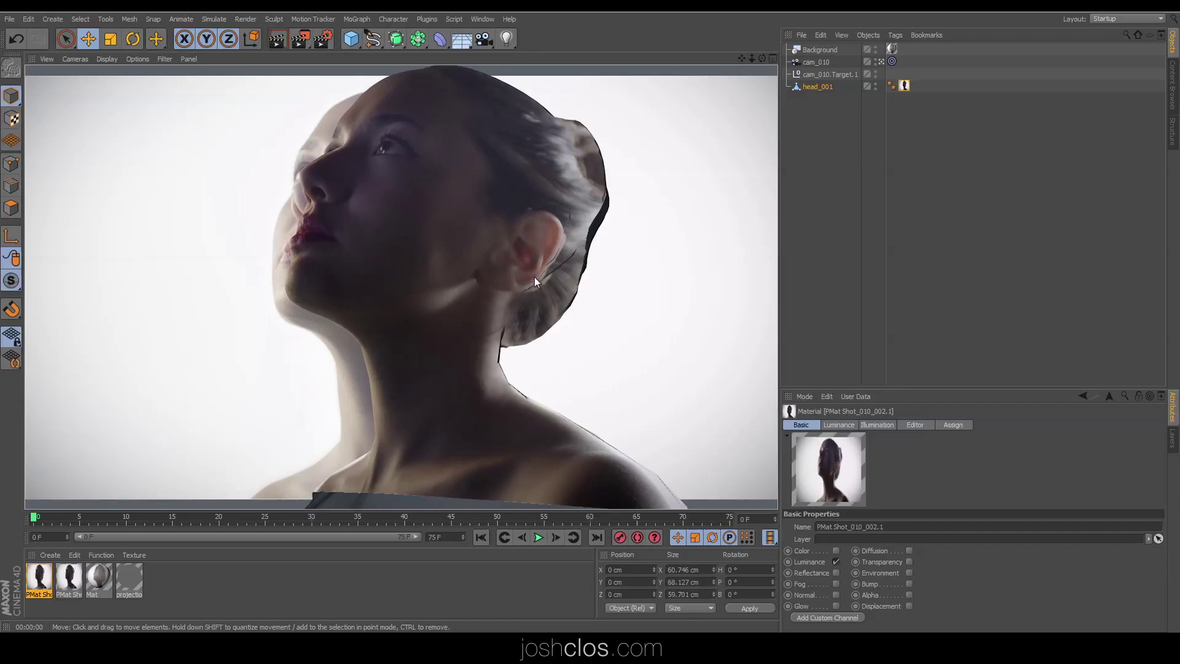
pyautogui.click(446, 236)
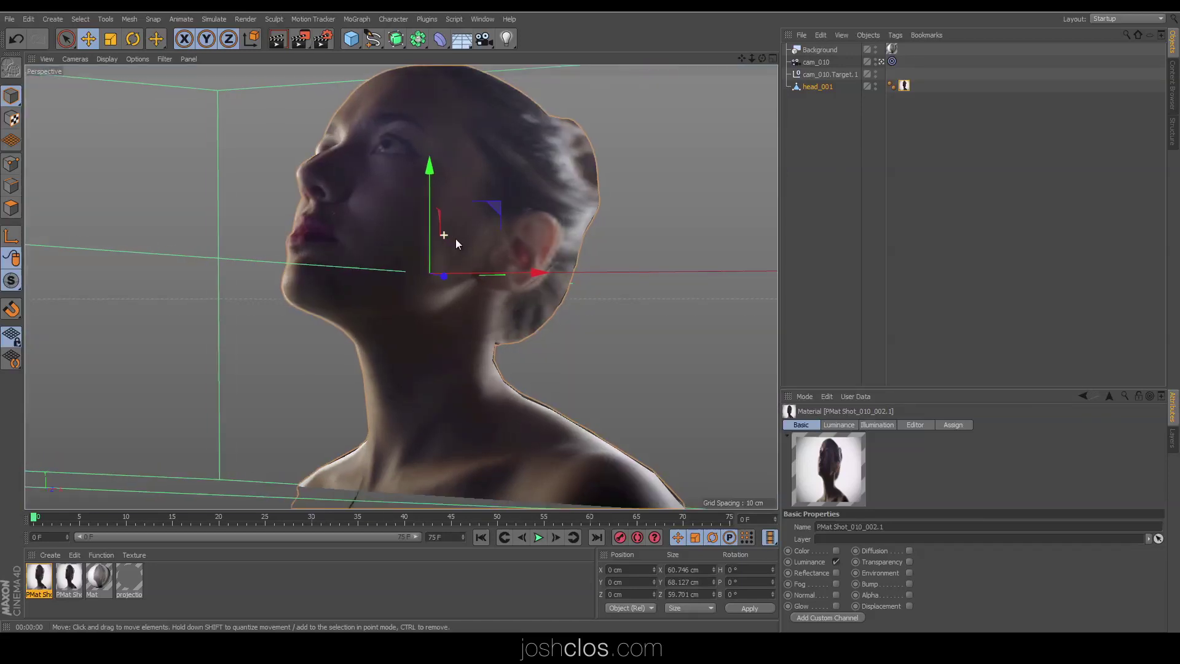
pyautogui.keyDown('alt'); pyautogui.moveTo(477, 242); pyautogui.dragTo(459, 214); pyautogui.keyUp('alt')
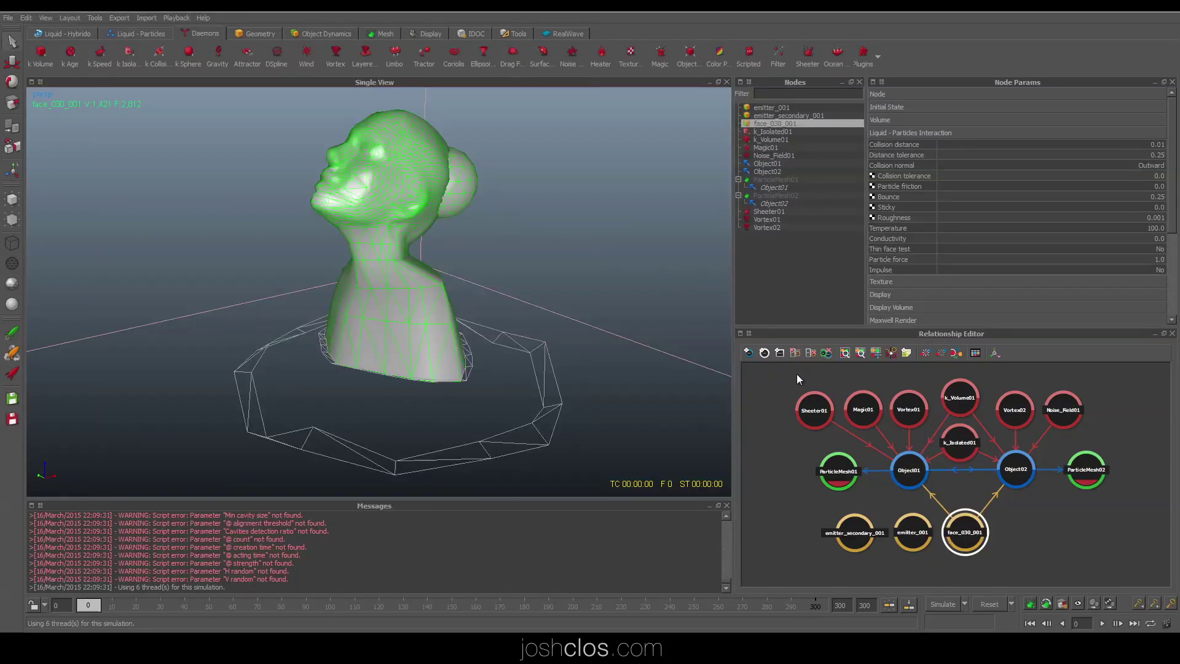
pyautogui.moveTo(782, 370); pyautogui.dragTo(1082, 439)
pyautogui.moveTo(911, 495); pyautogui.dragTo(1057, 514)
pyautogui.click(1056, 514)
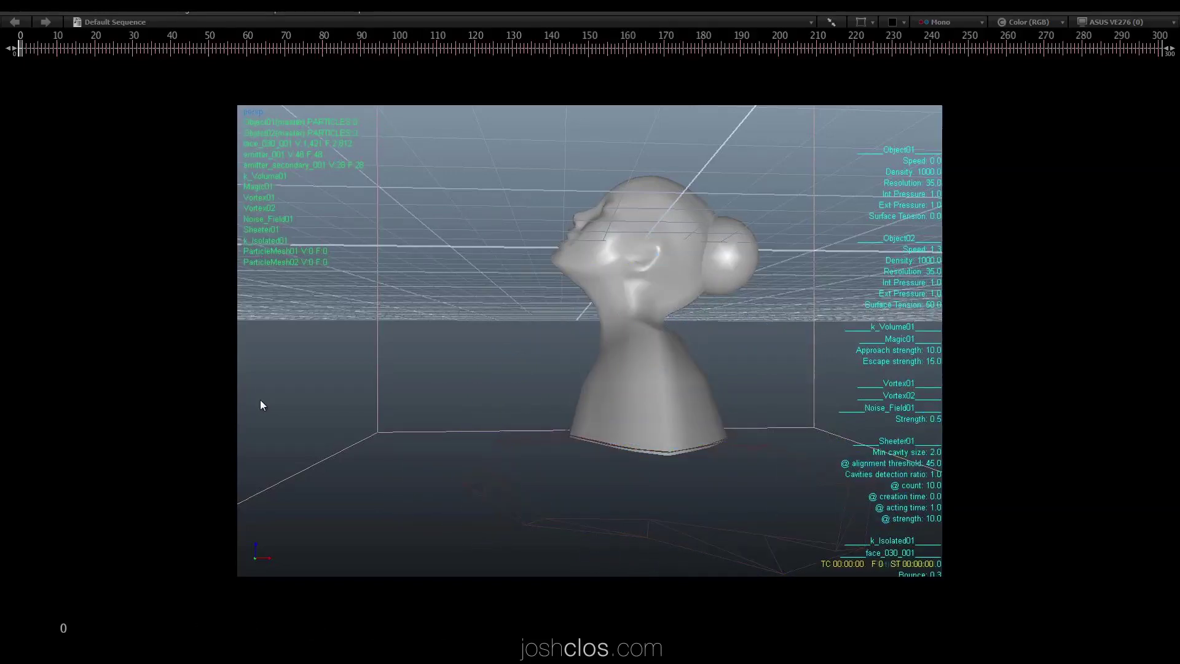
# - Play the simulation preview and scrub between frames 52 and 214
pyautogui.press('space')
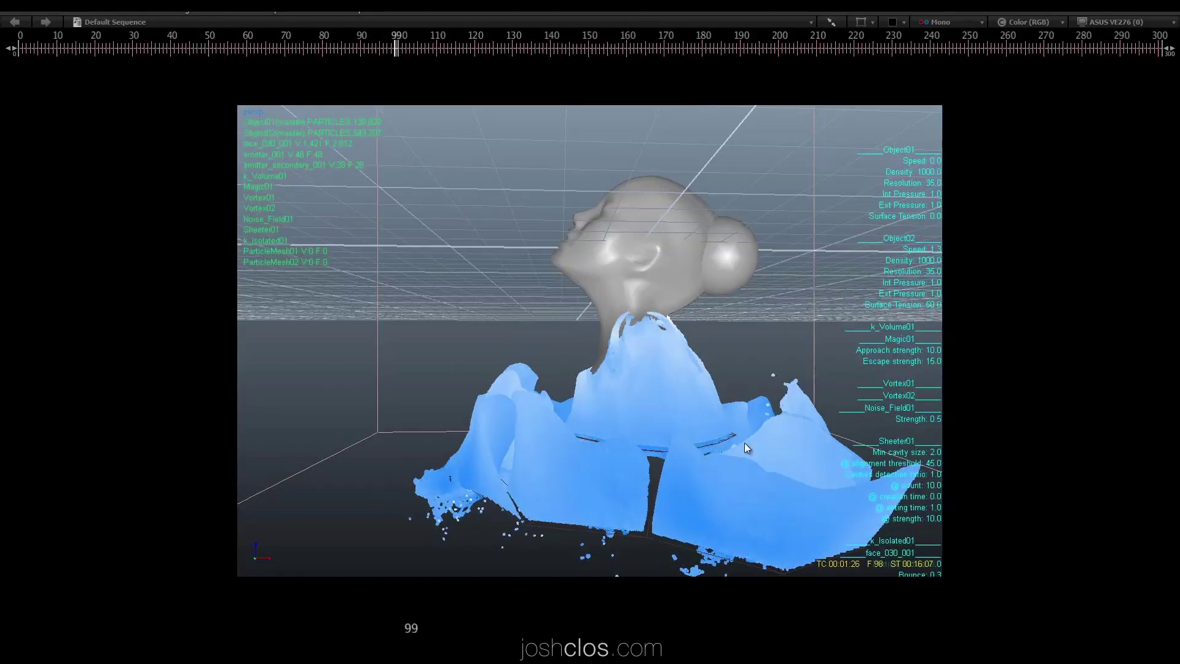
pyautogui.moveTo(674, 455); pyautogui.dragTo(553, 435)
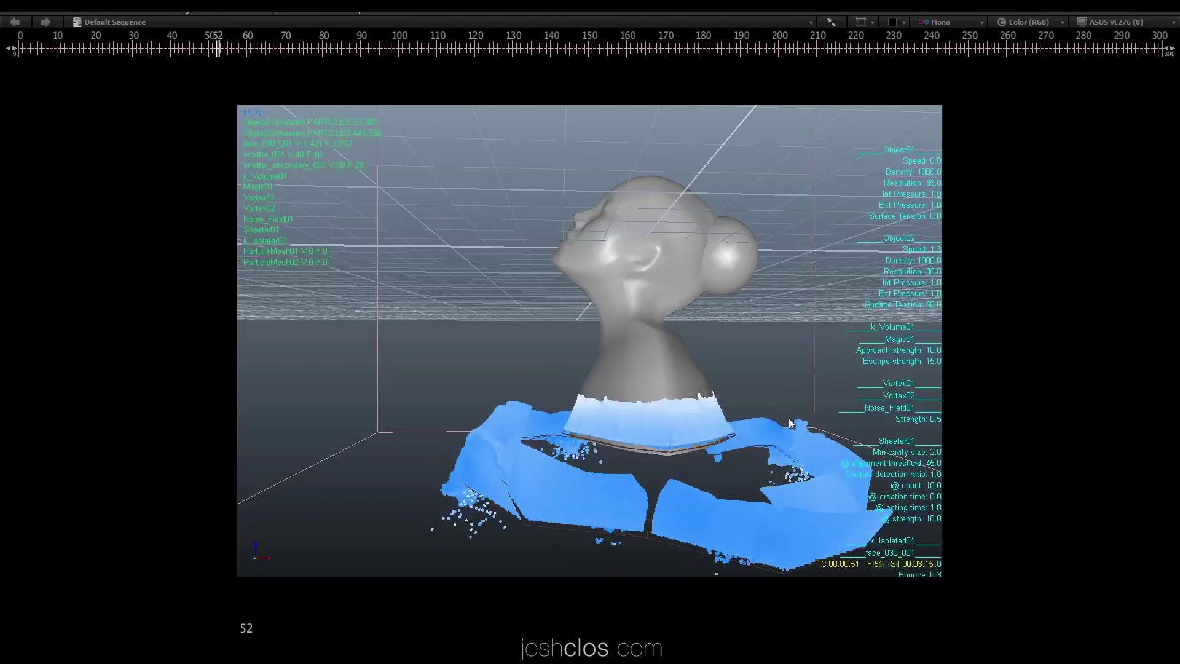
pyautogui.moveTo(399, 477); pyautogui.dragTo(445, 444)
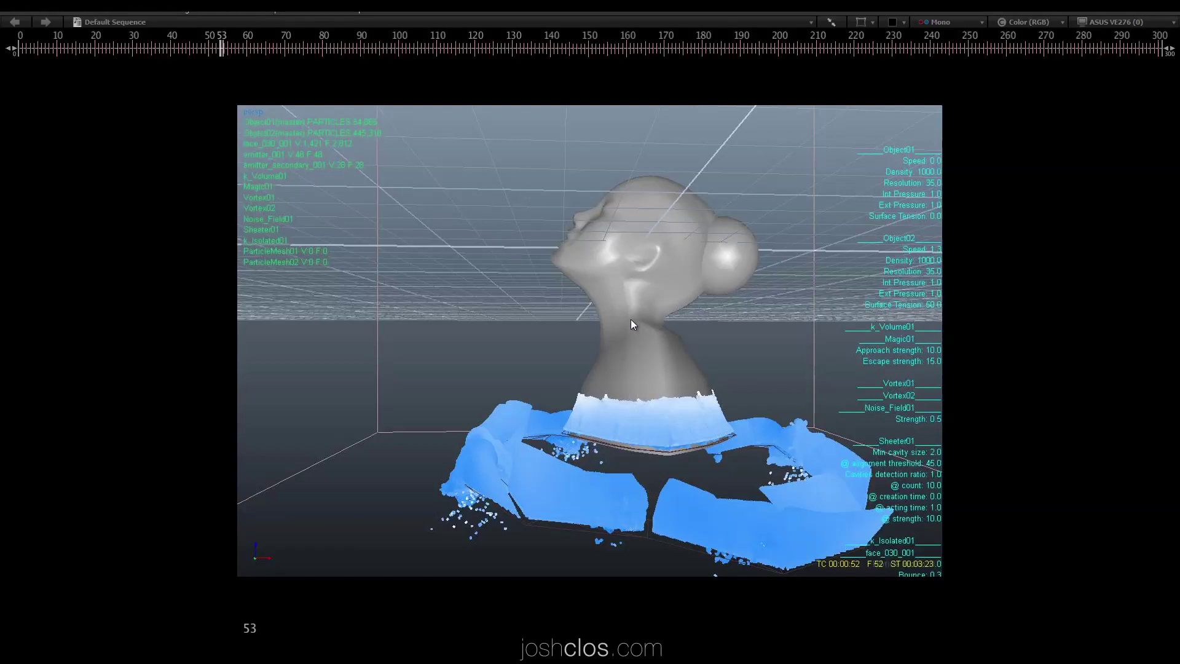
# - Replay the preview from frame 53, the start and frame 90, then leave full screen and stop
pyautogui.press('space')
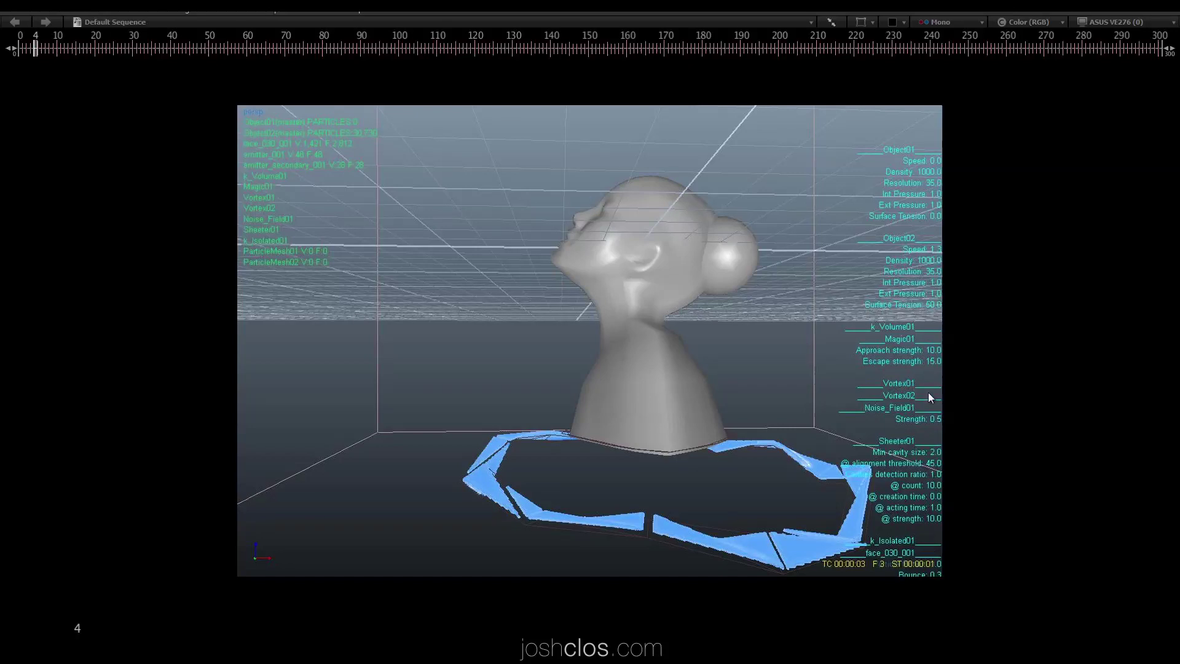
pyautogui.press('space')
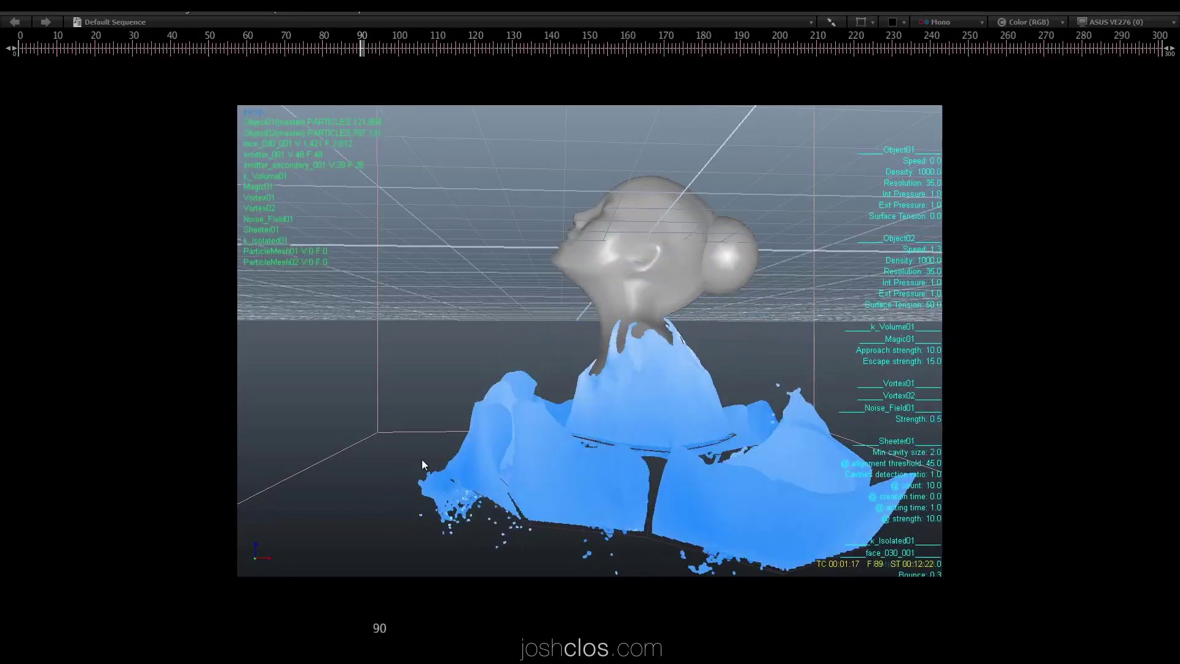
pyautogui.press('space')
pyautogui.press('`')
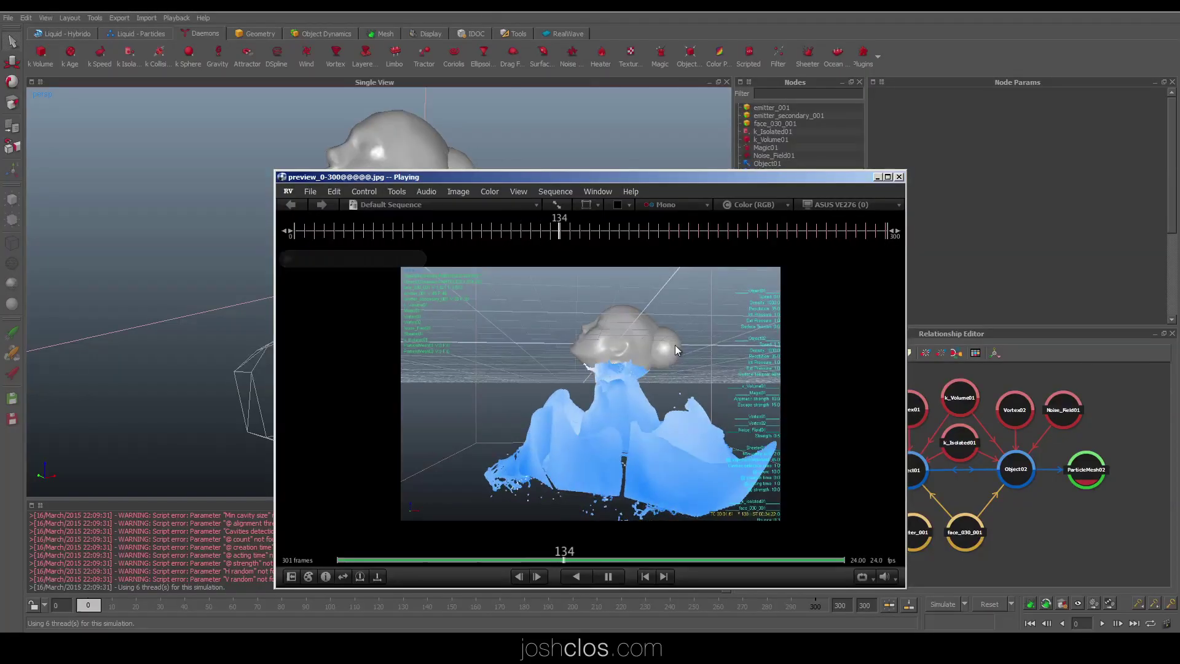
pyautogui.press('space')
# - Close the viewer and inspect the Object01 and Object02 nodes' settings
pyautogui.click(554, 26)
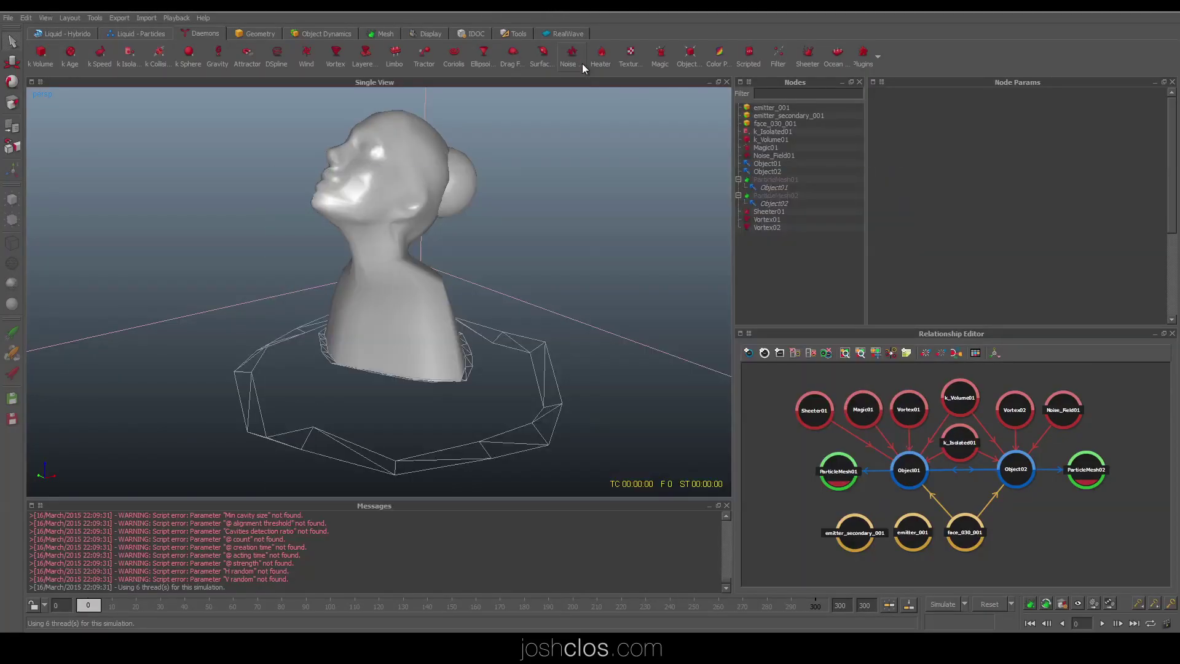
pyautogui.click(909, 472)
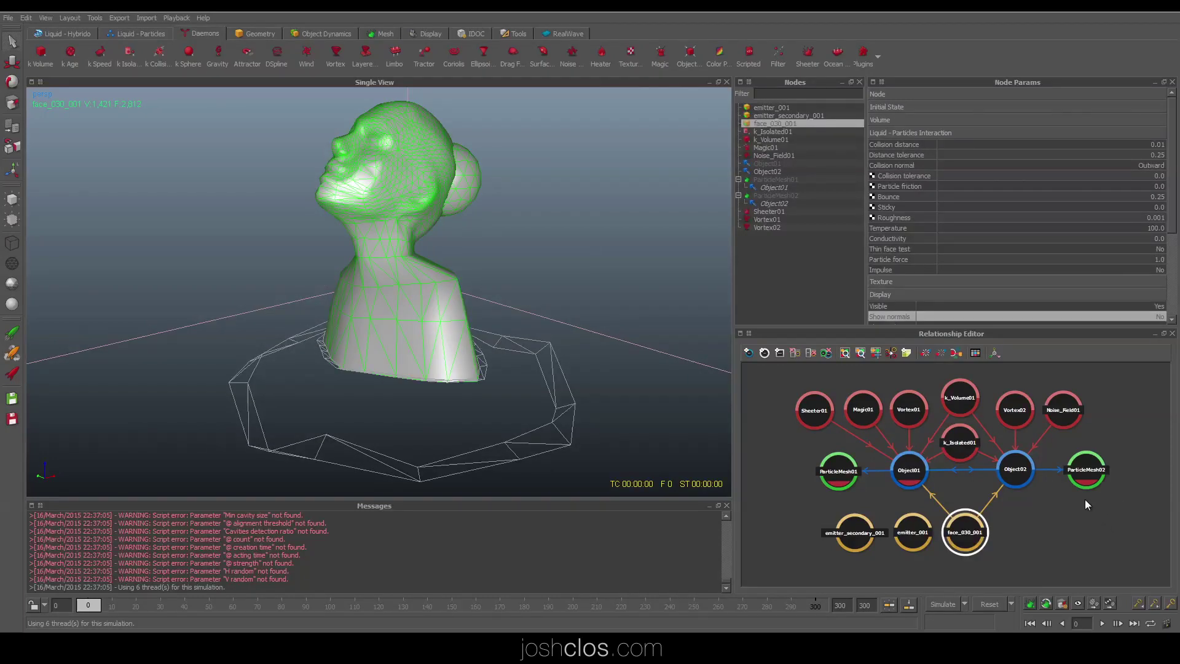
pyautogui.click(1021, 474)
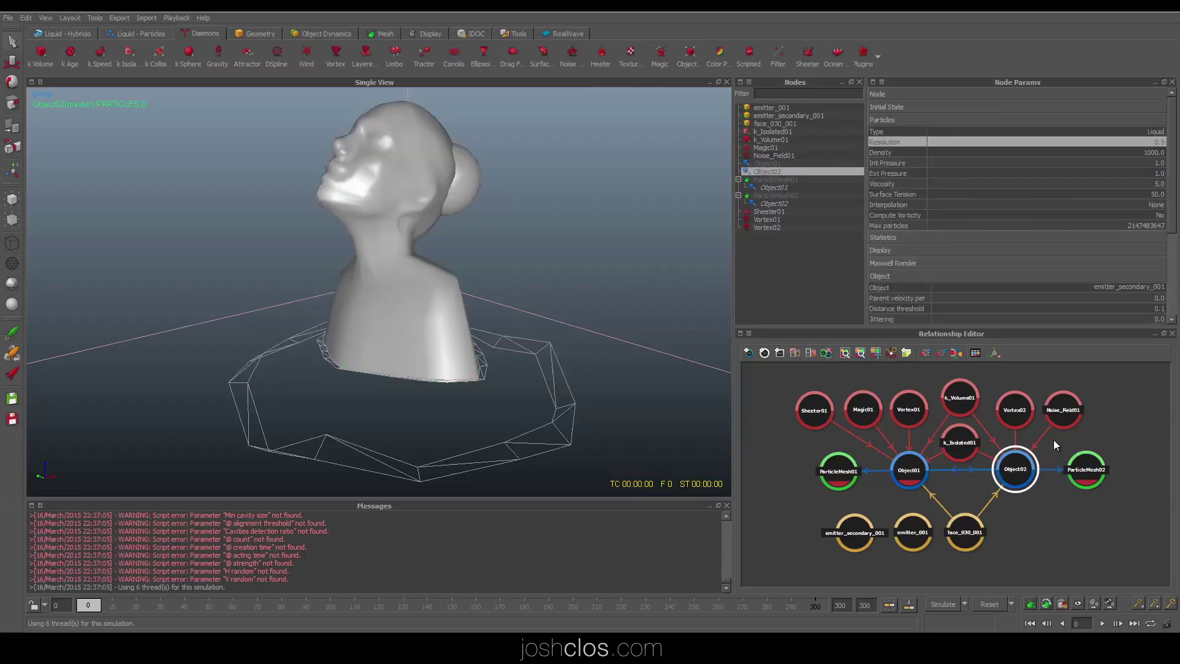
pyautogui.moveTo(1054, 441); pyautogui.dragTo(1005, 434)
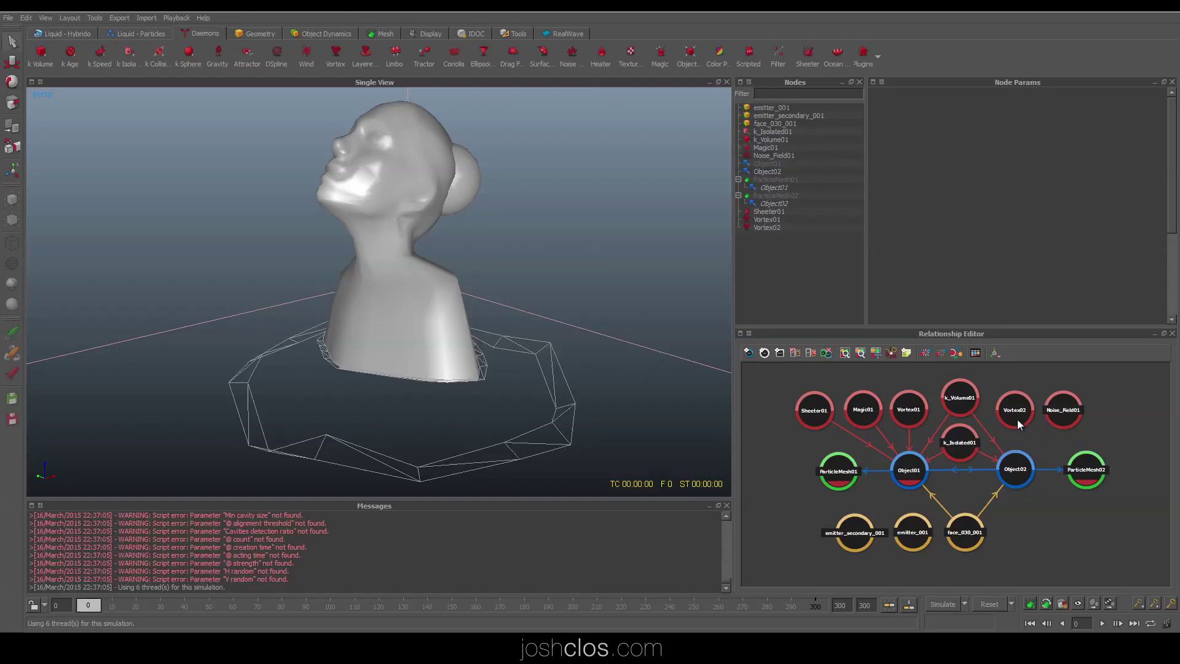
pyautogui.click(1004, 480)
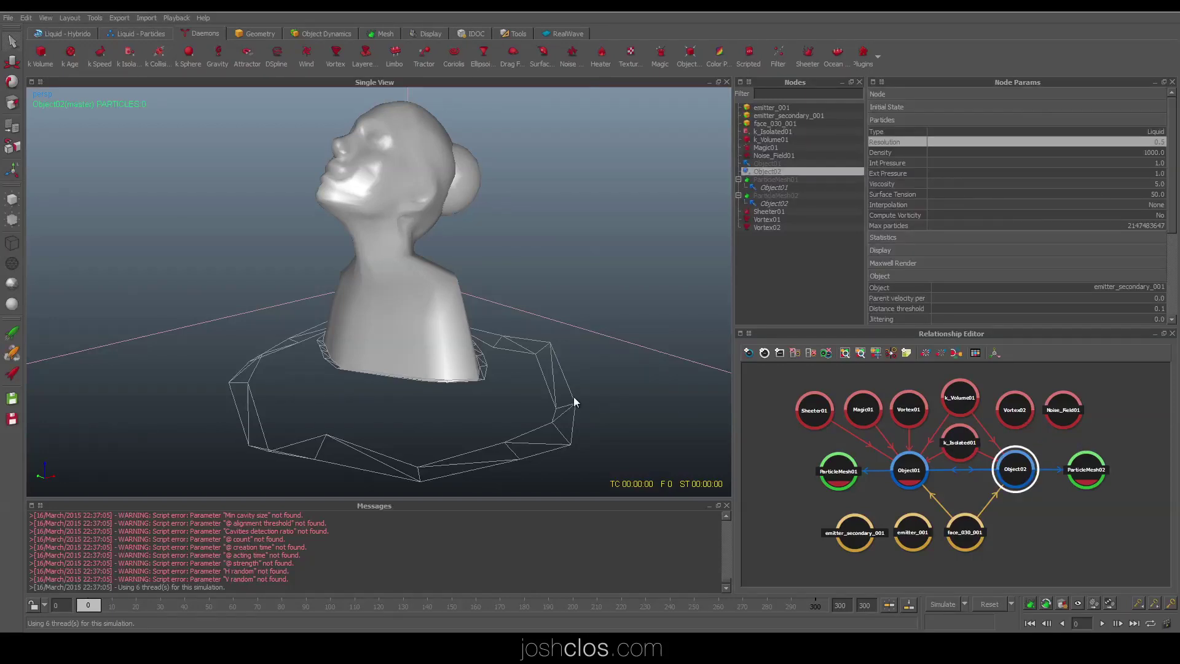
# - Inspect the secondary emitter, k_Volume01 and k_Isolated01 daemons, then reselect Object02
pyautogui.click(561, 424)
pyautogui.keyDown('alt'); pyautogui.moveTo(562, 429); pyautogui.dragTo(529, 399); pyautogui.keyUp('alt')
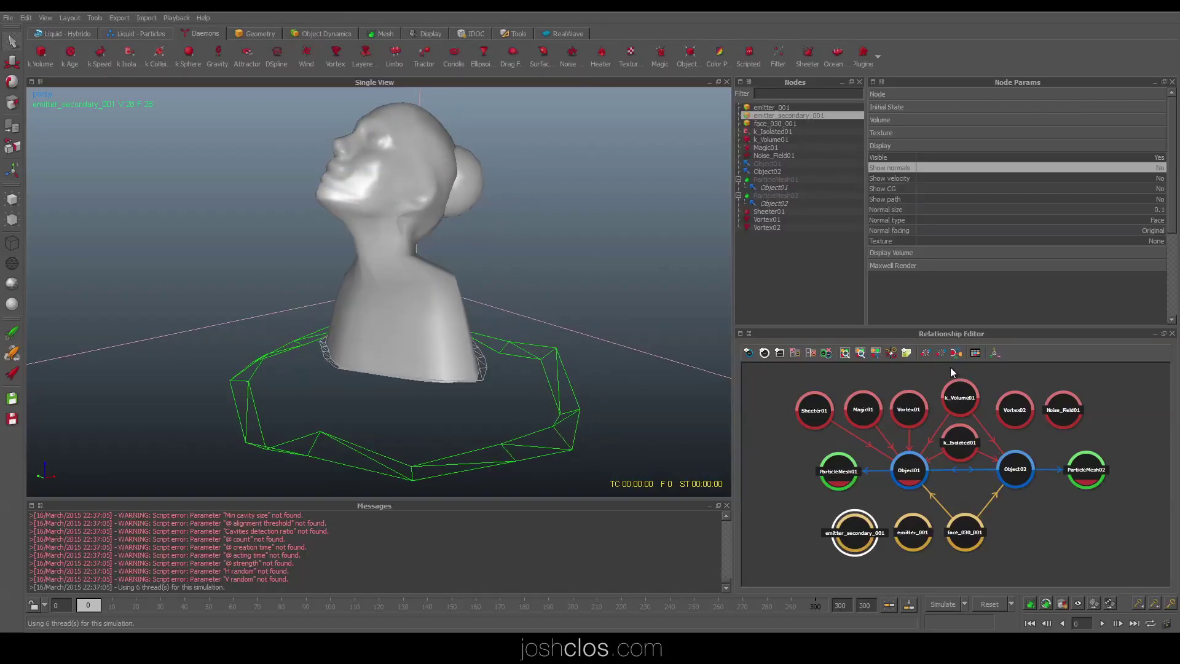
pyautogui.moveTo(950, 368); pyautogui.dragTo(949, 441)
pyautogui.keyDown('alt'); pyautogui.moveTo(563, 307); pyautogui.dragTo(514, 294, button='right'); pyautogui.keyUp('alt')
pyautogui.keyDown('alt'); pyautogui.moveTo(492, 245); pyautogui.dragTo(474, 291, button='right'); pyautogui.keyUp('alt')
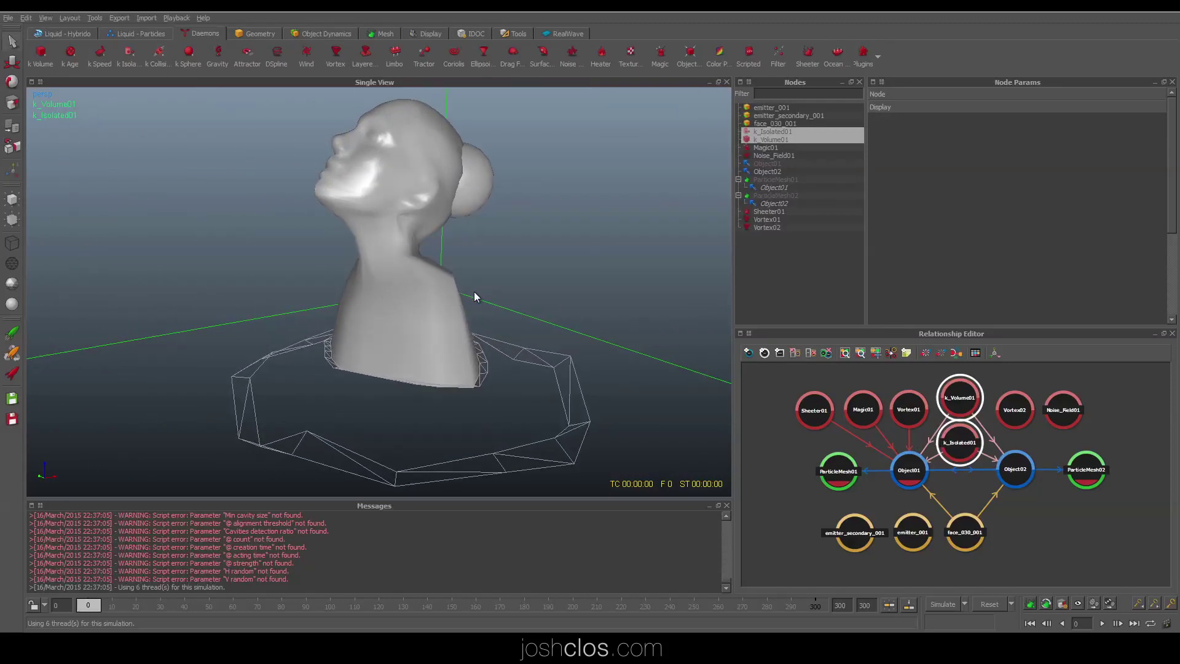
pyautogui.click(963, 456)
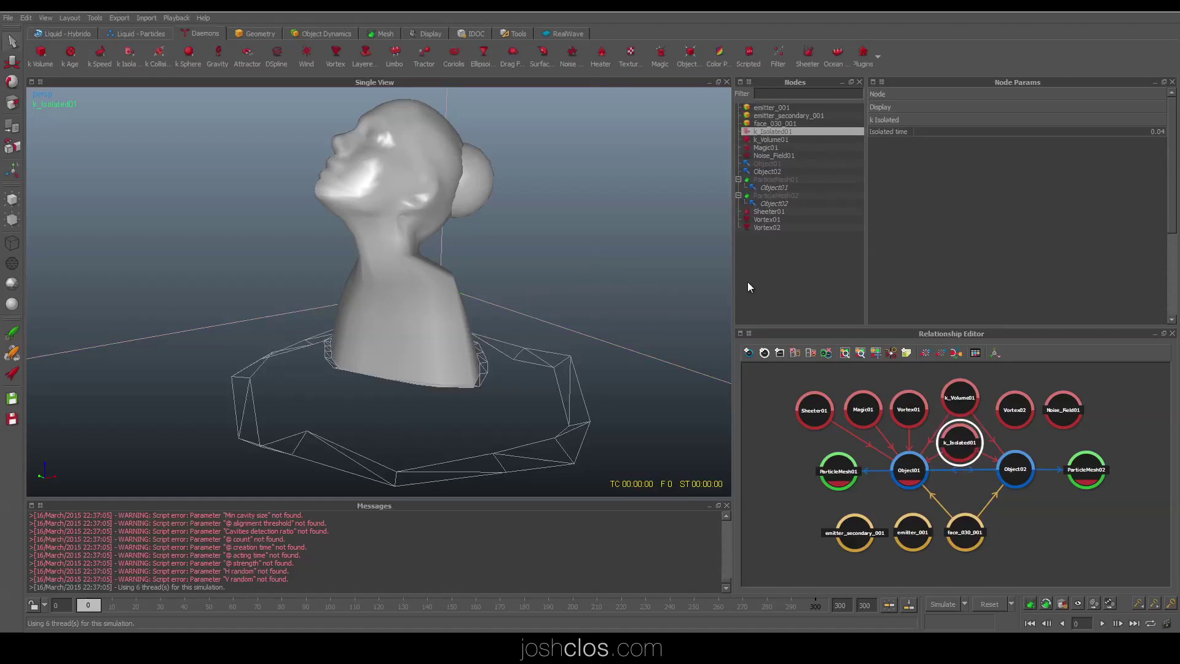
pyautogui.click(1016, 470)
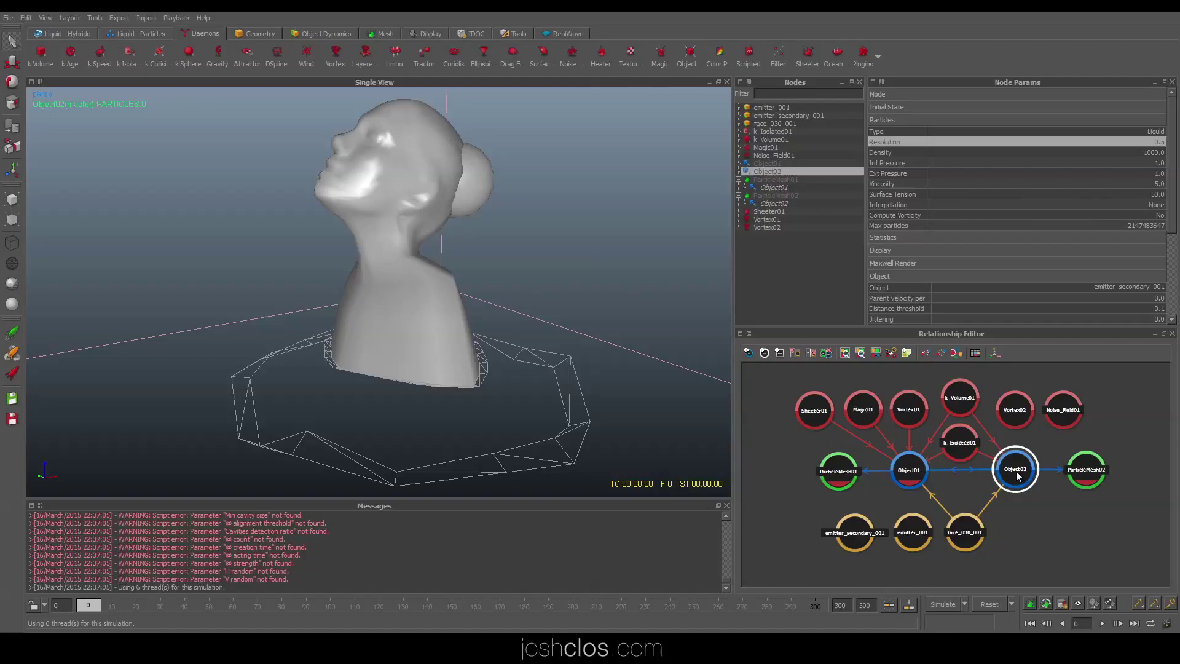
# - Simulate to frame 270, reset to frame 0, select Noise_Field01 and restart the simulation
pyautogui.hotkey('ctrl', 'shift', 's')
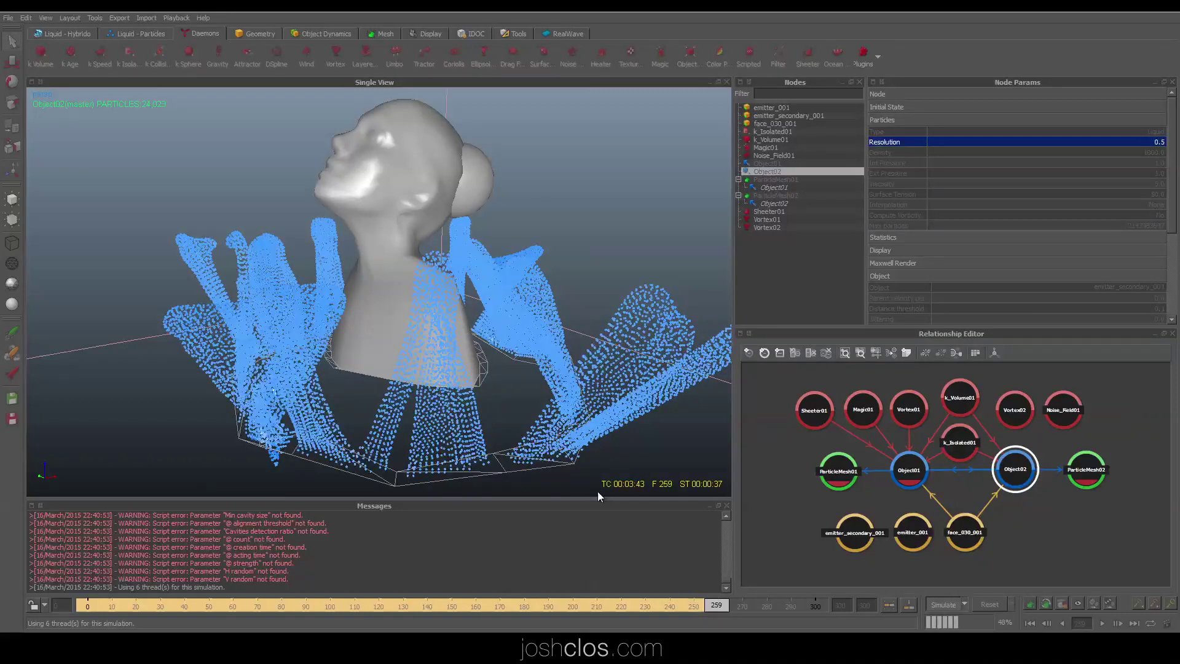
pyautogui.click(942, 602)
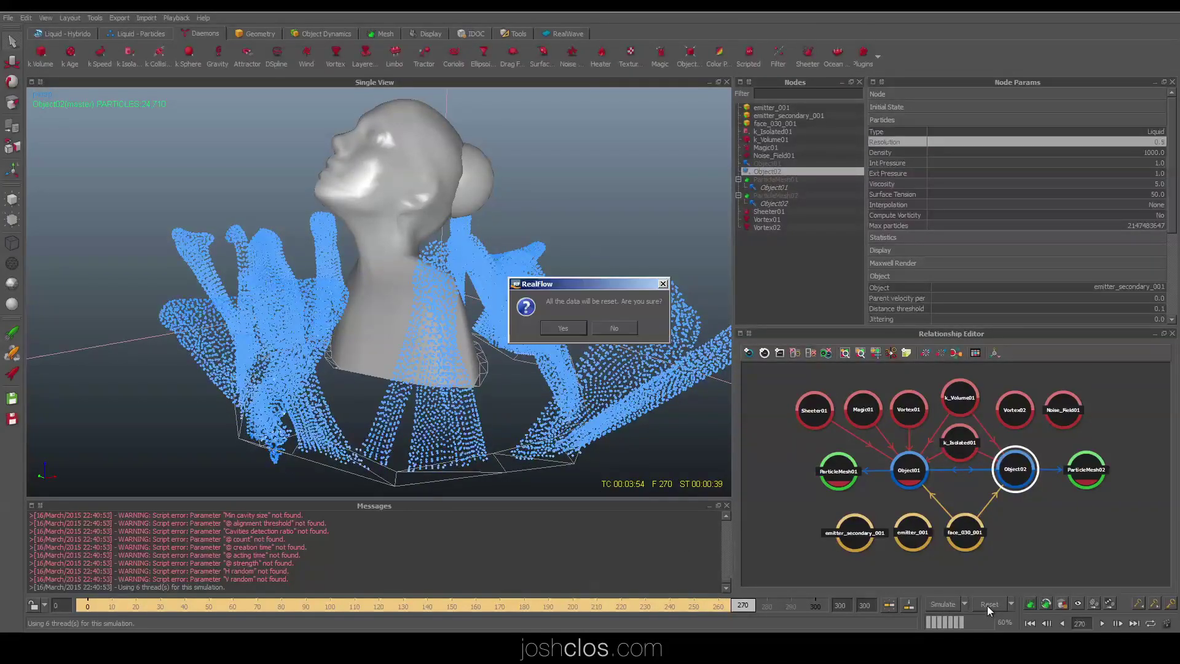
pyautogui.press('Return')
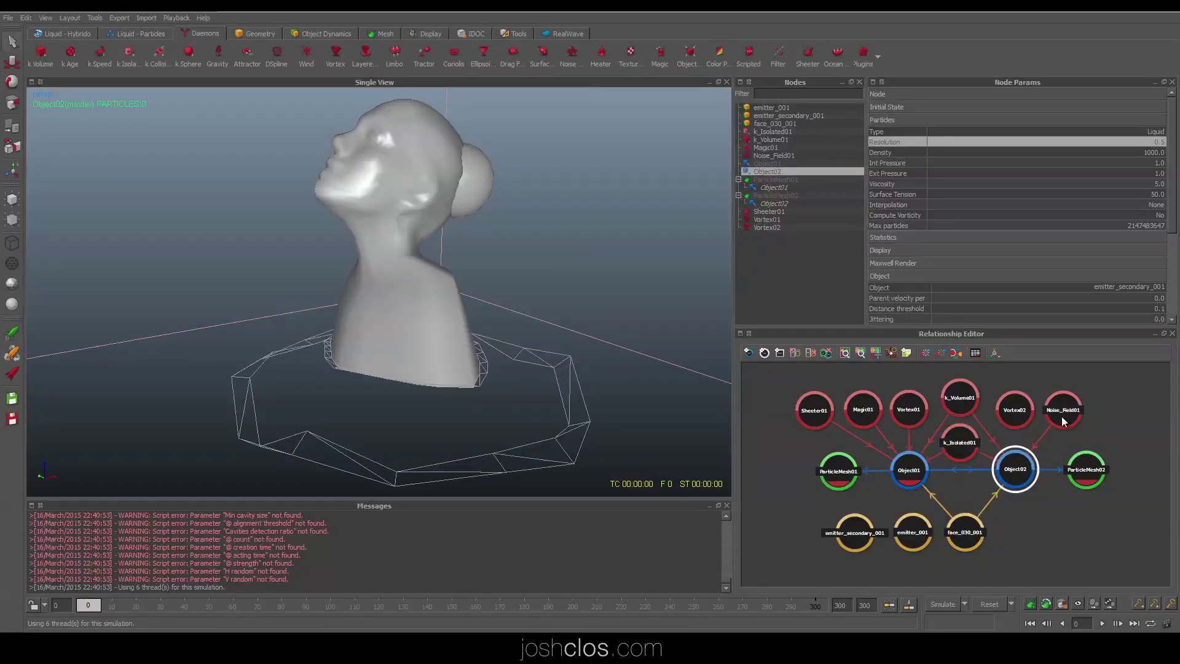
pyautogui.click(1064, 421)
pyautogui.hotkey('ctrl', 'alt', 'a')
# - Select Object02, stop the simulation around frame 277, and reset it to frame 0
pyautogui.click(1011, 478)
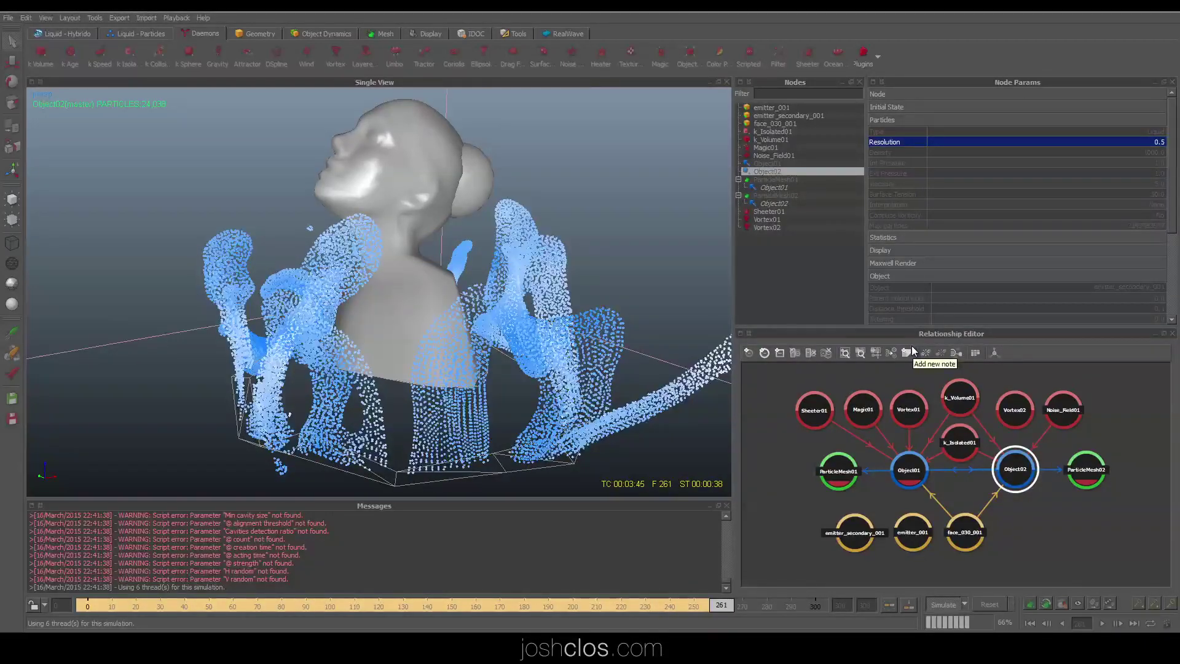
pyautogui.click(946, 604)
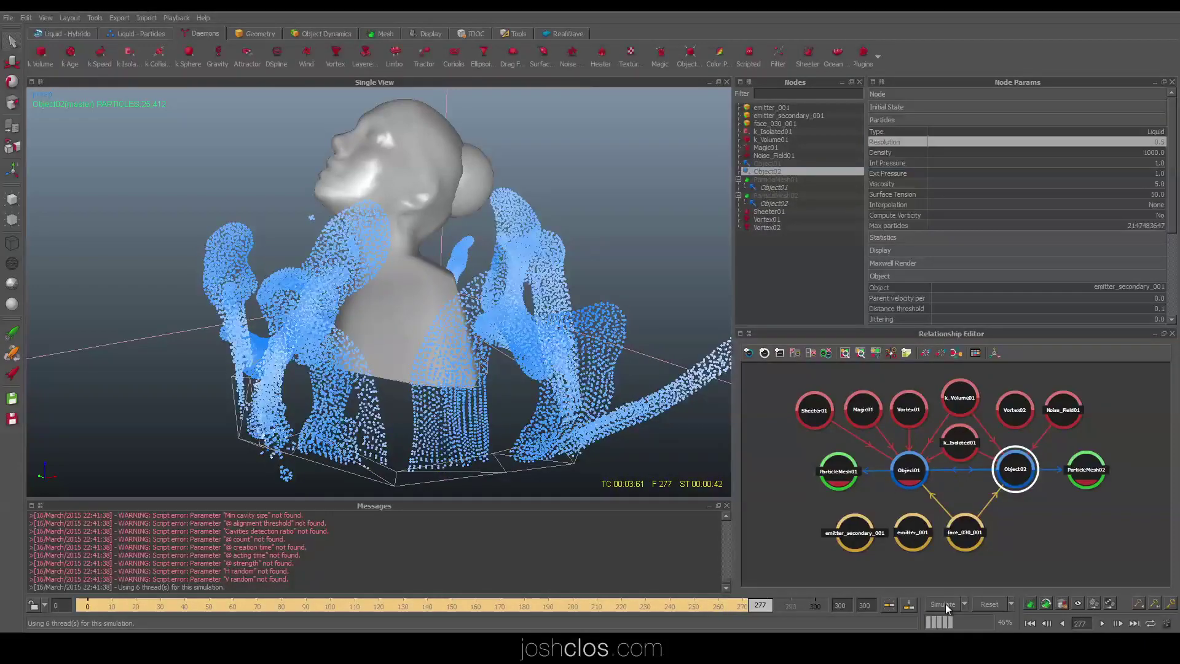
pyautogui.click(994, 599)
pyautogui.click(1073, 419)
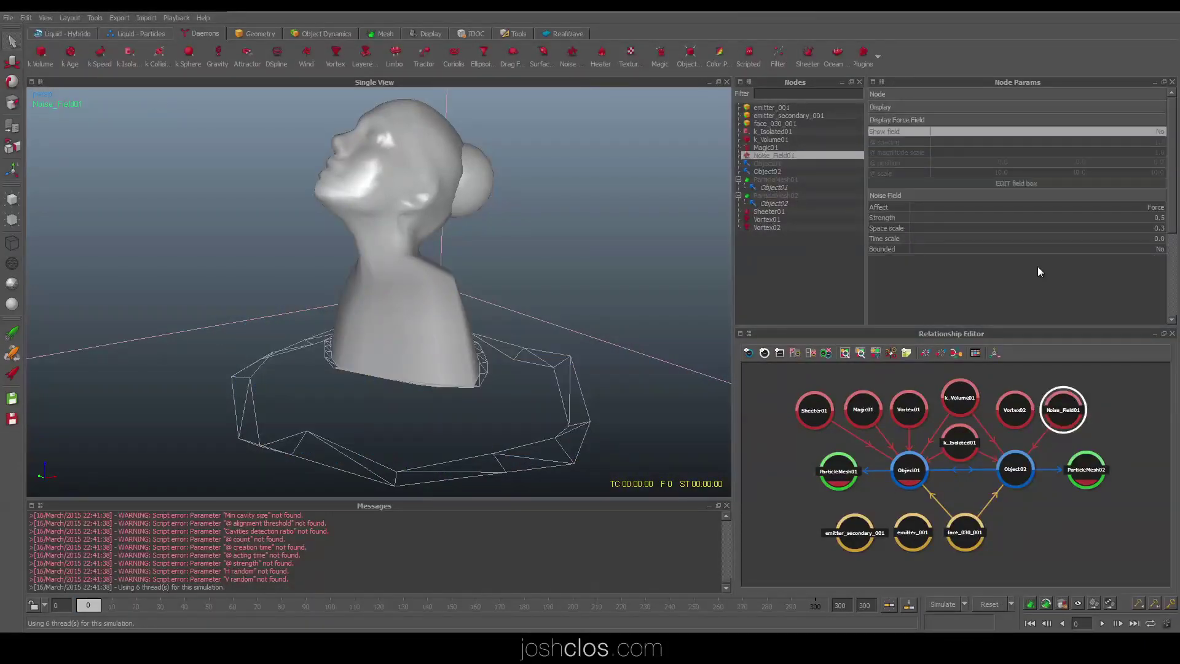
pyautogui.click(977, 134)
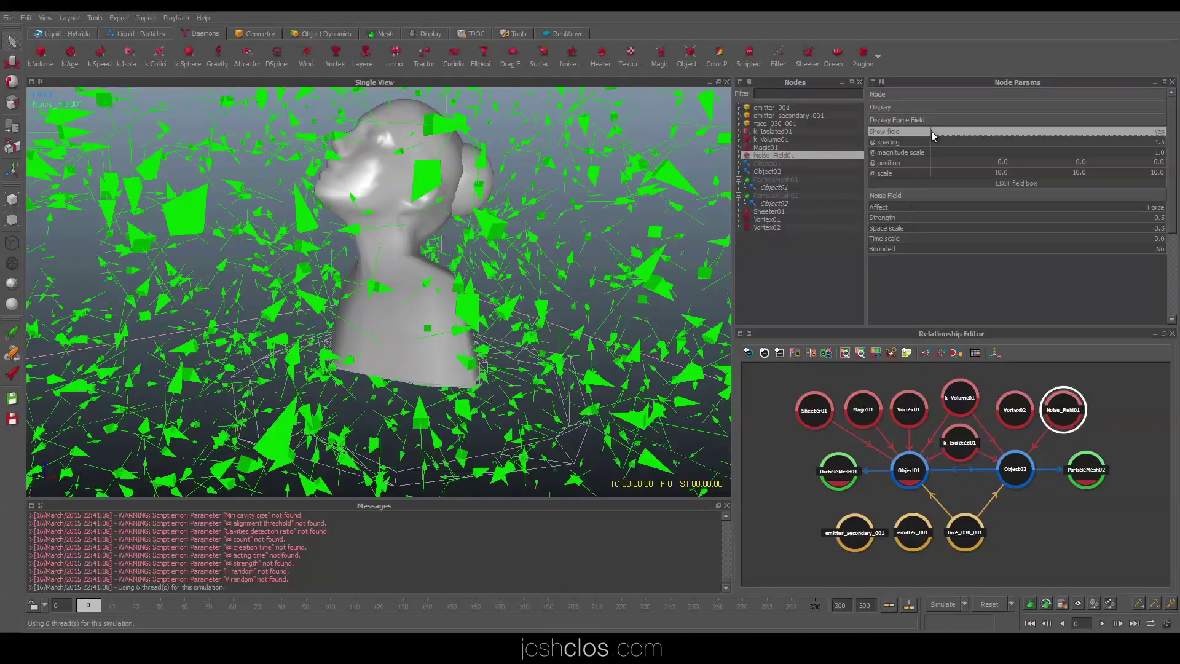
pyautogui.keyDown('alt'); pyautogui.moveTo(423, 328); pyautogui.dragTo(394, 266); pyautogui.keyUp('alt')
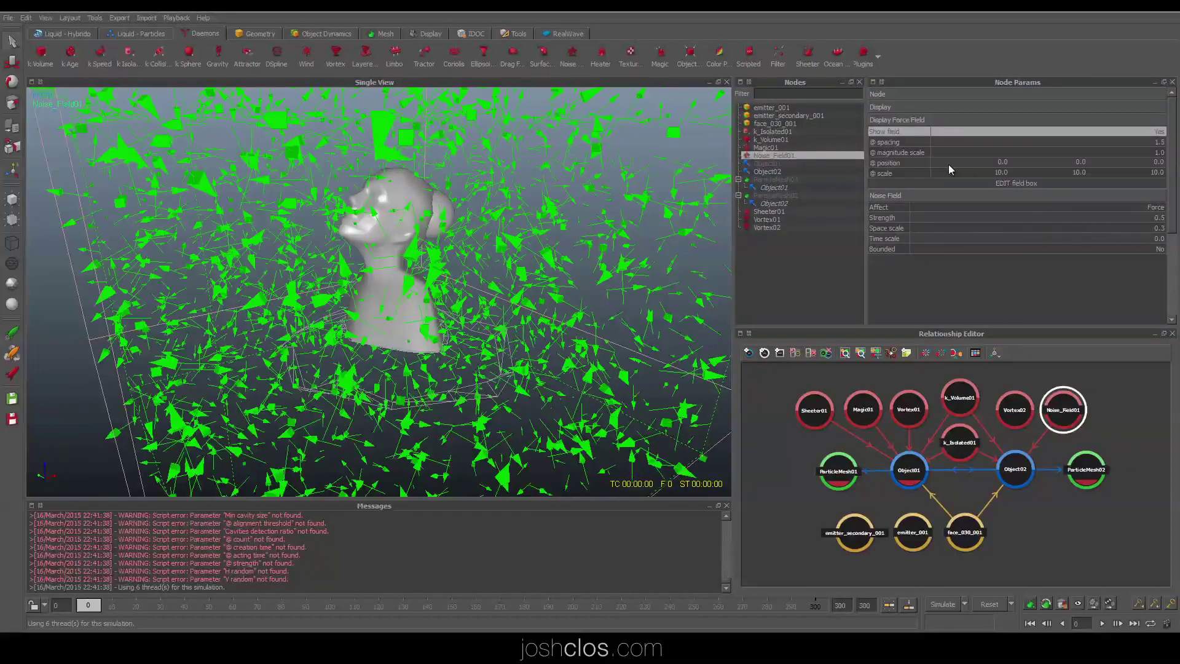
pyautogui.click(960, 143)
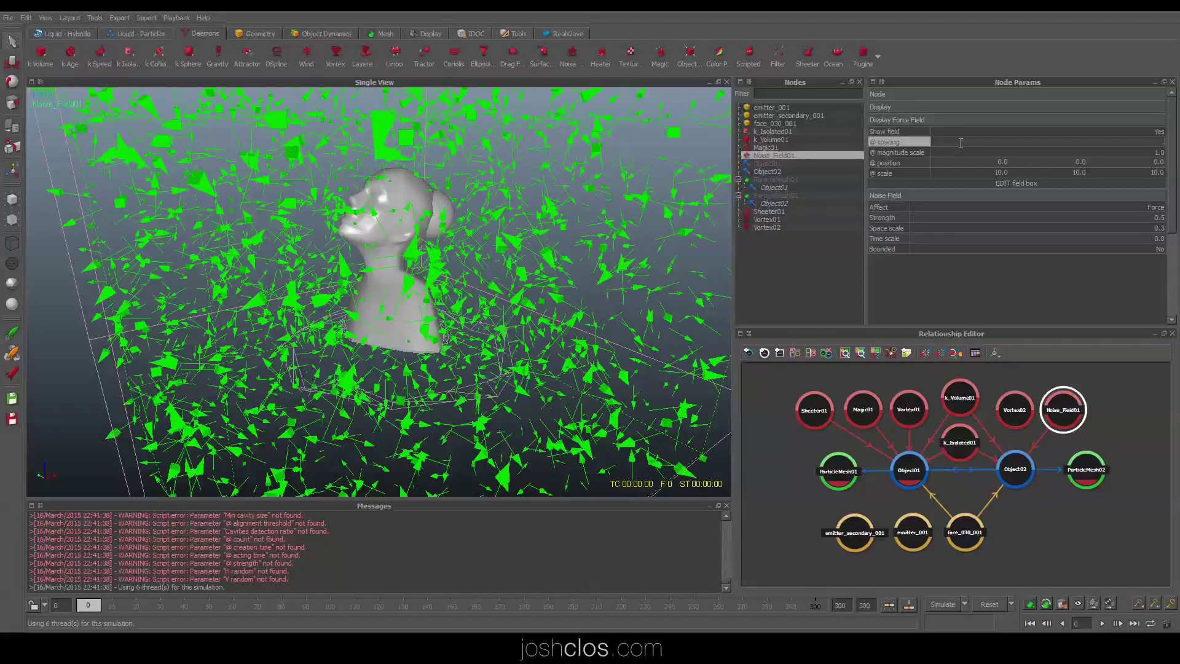
pyautogui.press('Return')
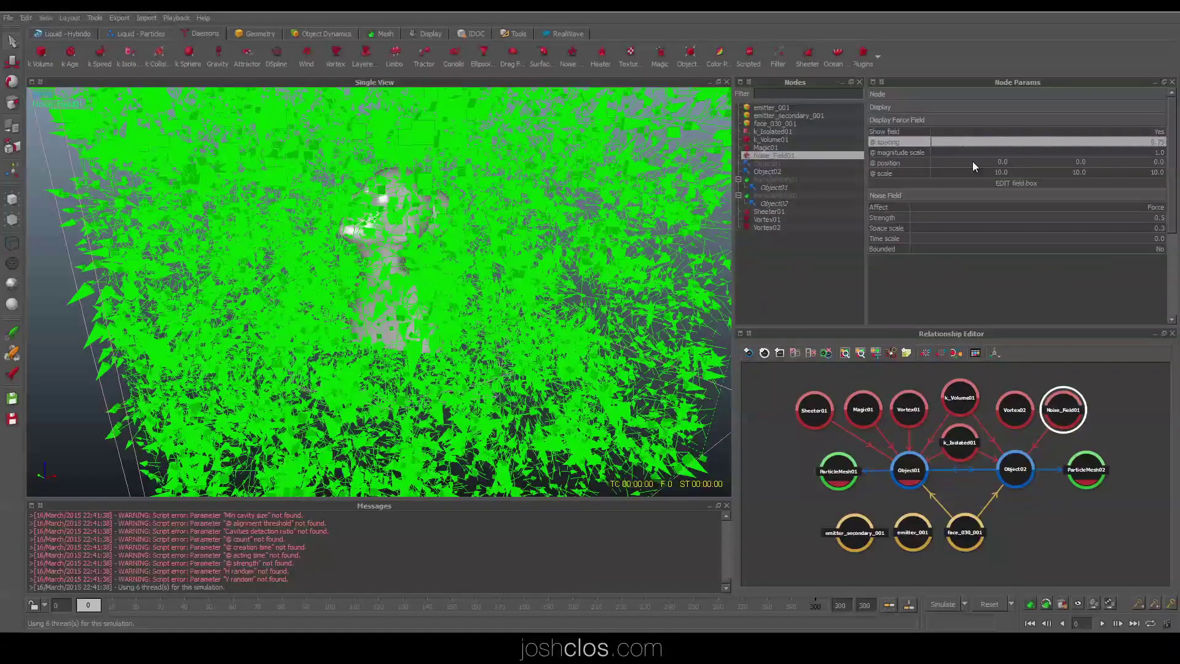
pyautogui.keyDown('alt'); pyautogui.moveTo(506, 283); pyautogui.dragTo(460, 263); pyautogui.keyUp('alt')
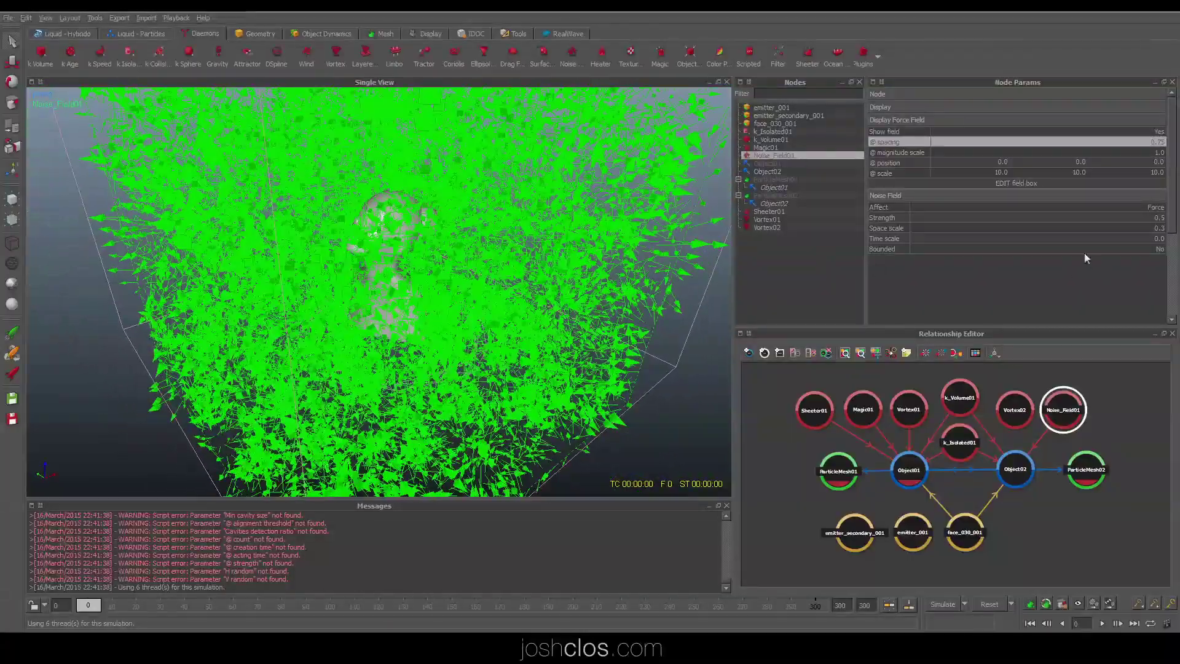
pyautogui.doubleClick(929, 228)
pyautogui.write('.1')
pyautogui.press('Return')
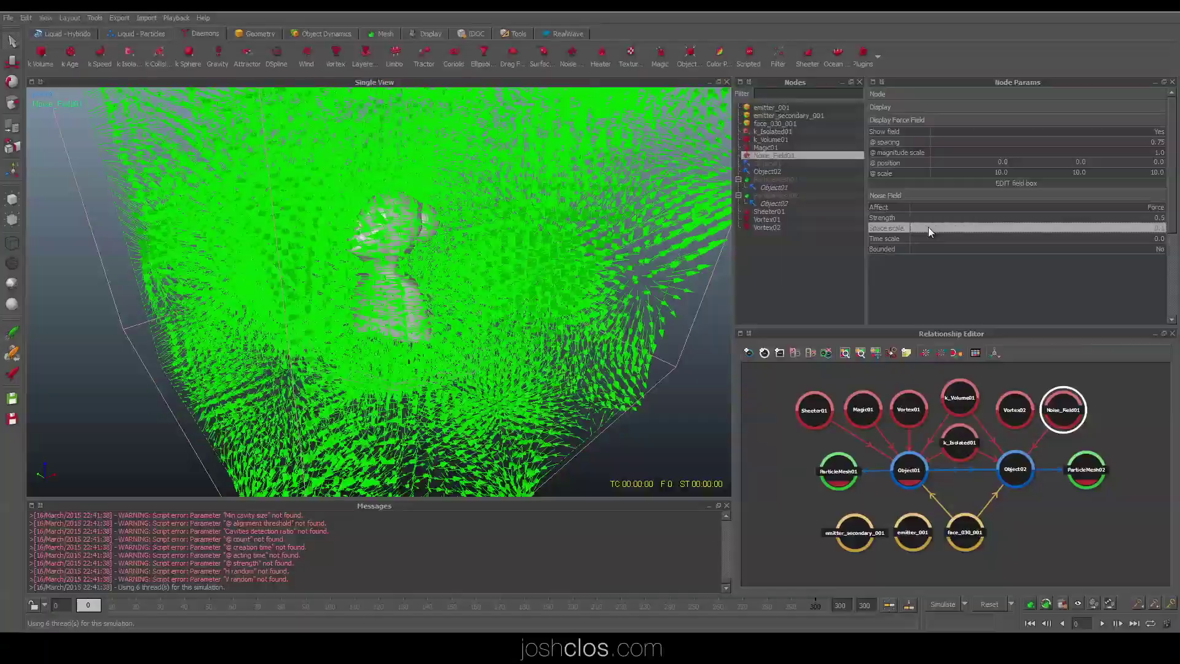
pyautogui.keyDown('alt'); pyautogui.moveTo(481, 244); pyautogui.dragTo(617, 250); pyautogui.keyUp('alt')
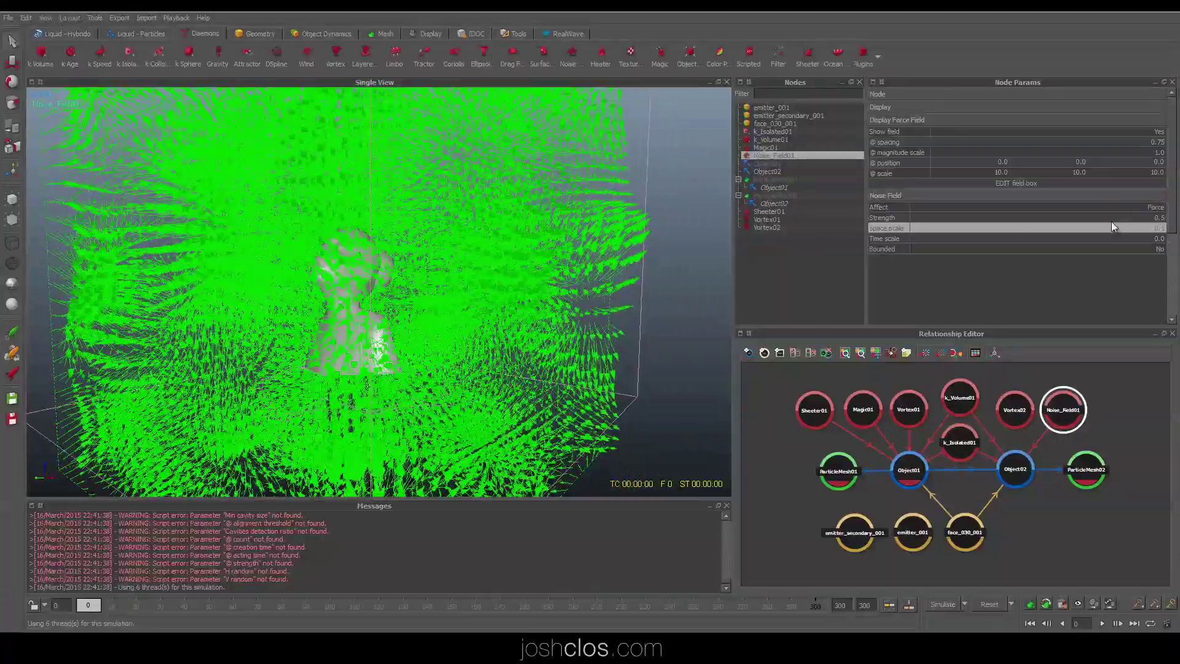
pyautogui.write('0.3')
pyautogui.press('Return')
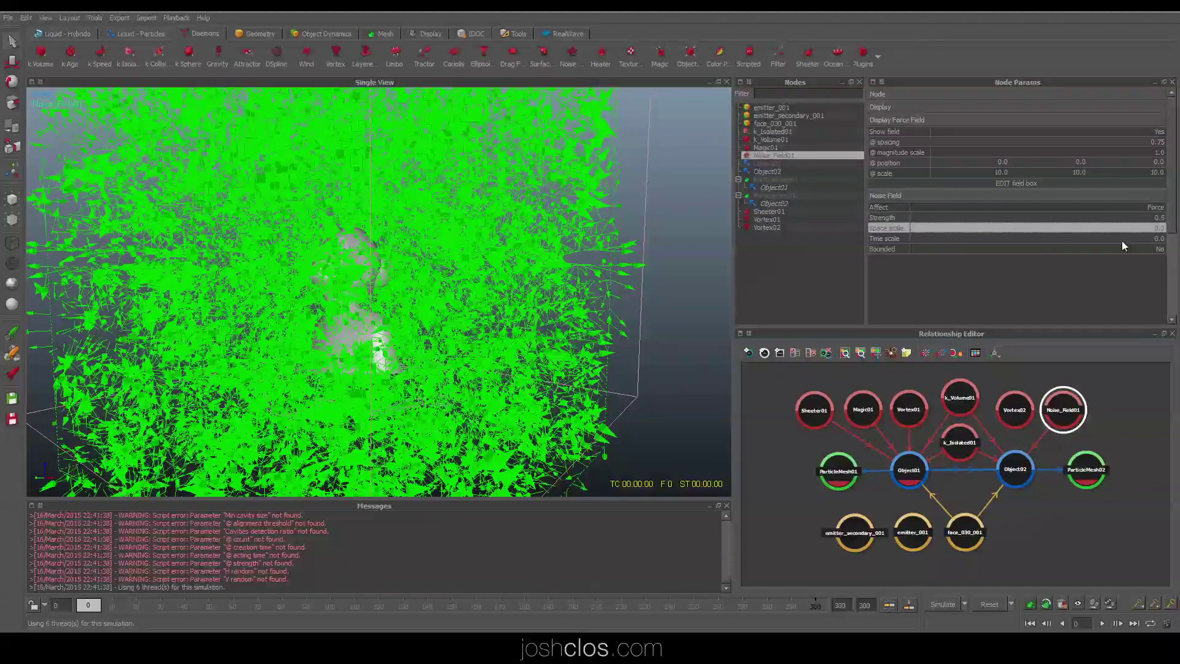
pyautogui.press('Return')
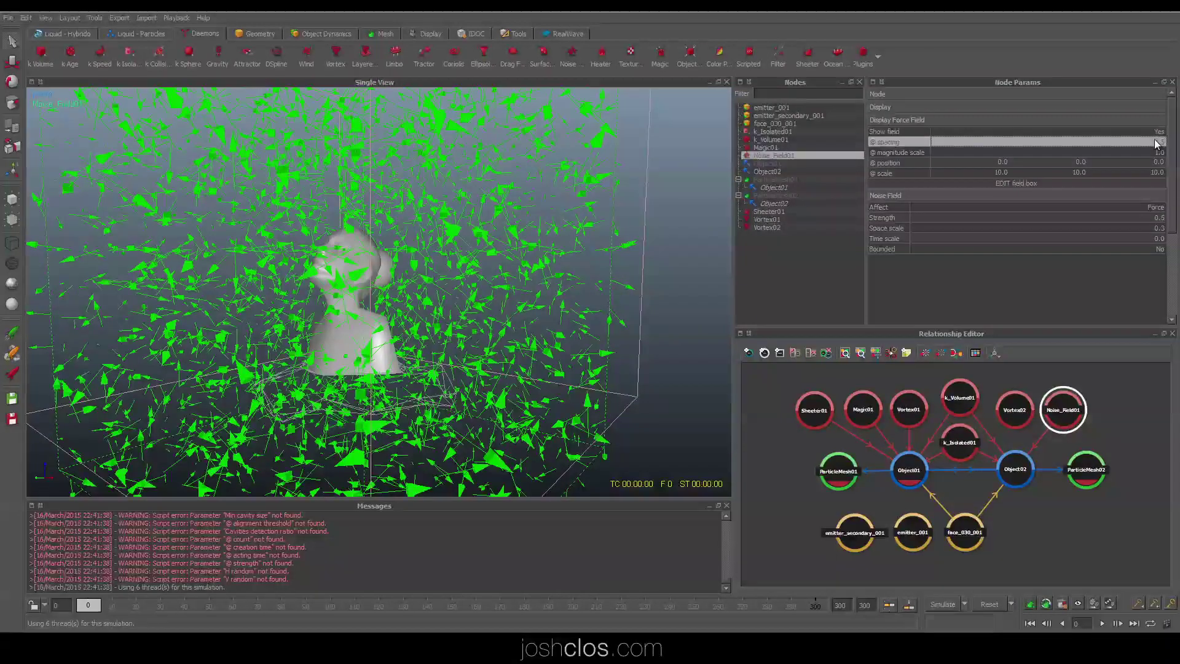
pyautogui.click(946, 131)
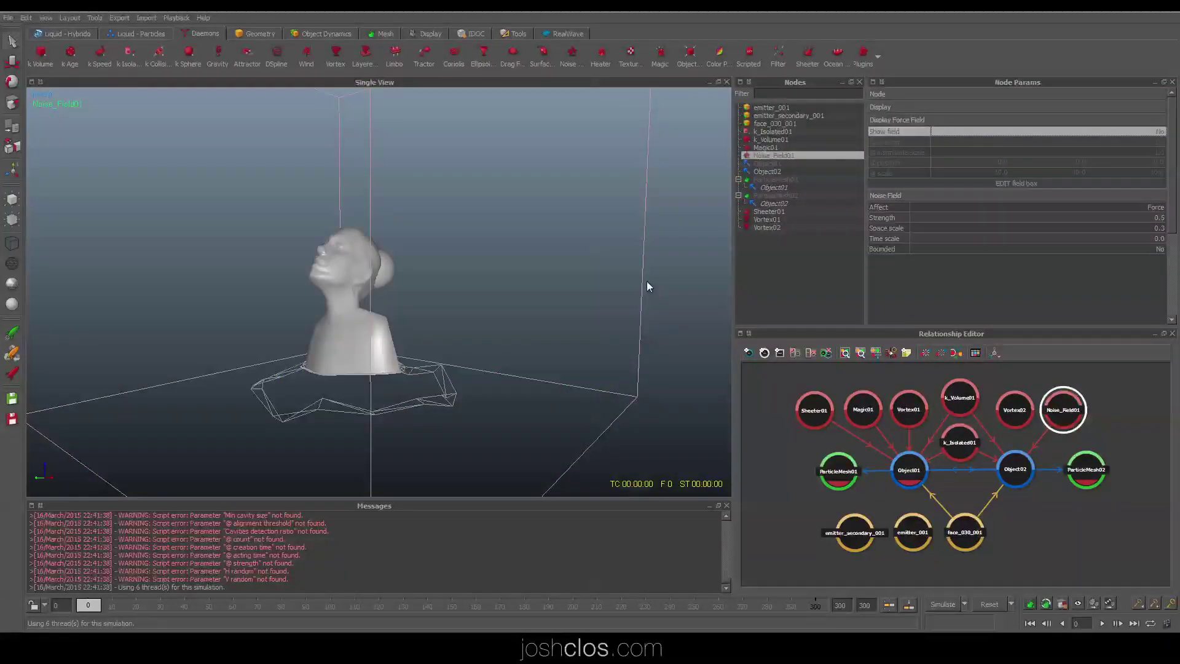
# - Check the Vortex02 and Object02 settings, then start the fluid simulation
pyautogui.click(1015, 469)
pyautogui.keyDown('alt'); pyautogui.moveTo(474, 348); pyautogui.dragTo(505, 306); pyautogui.keyUp('alt')
pyautogui.scroll(3, 459, 287)
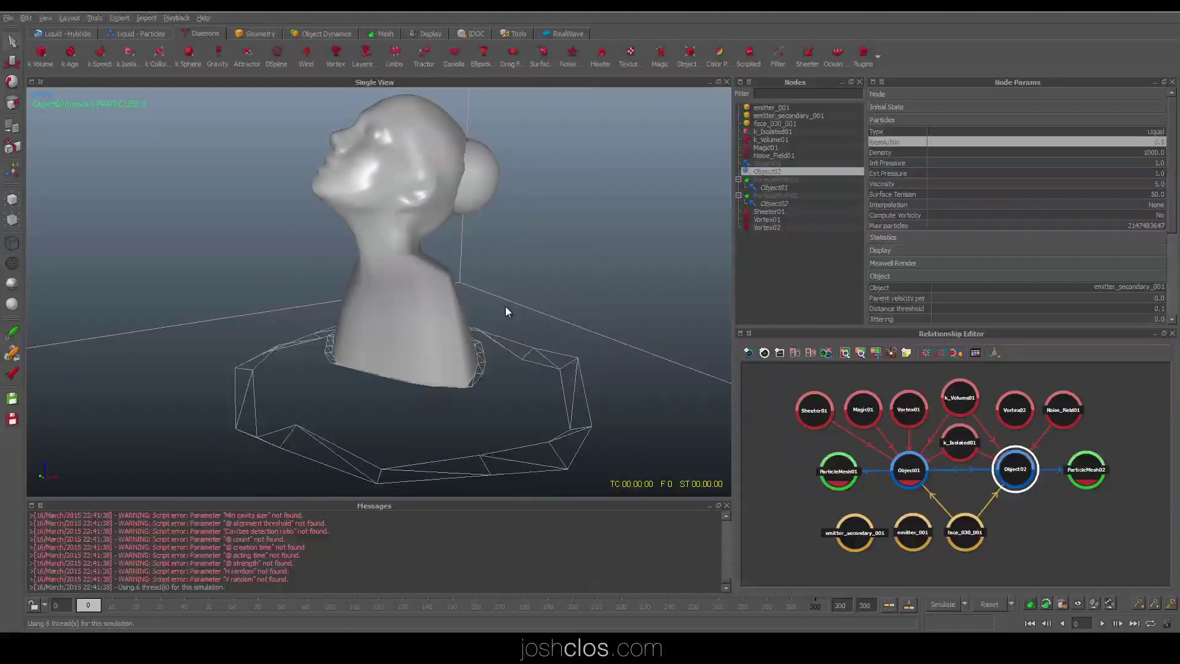
pyautogui.click(1012, 420)
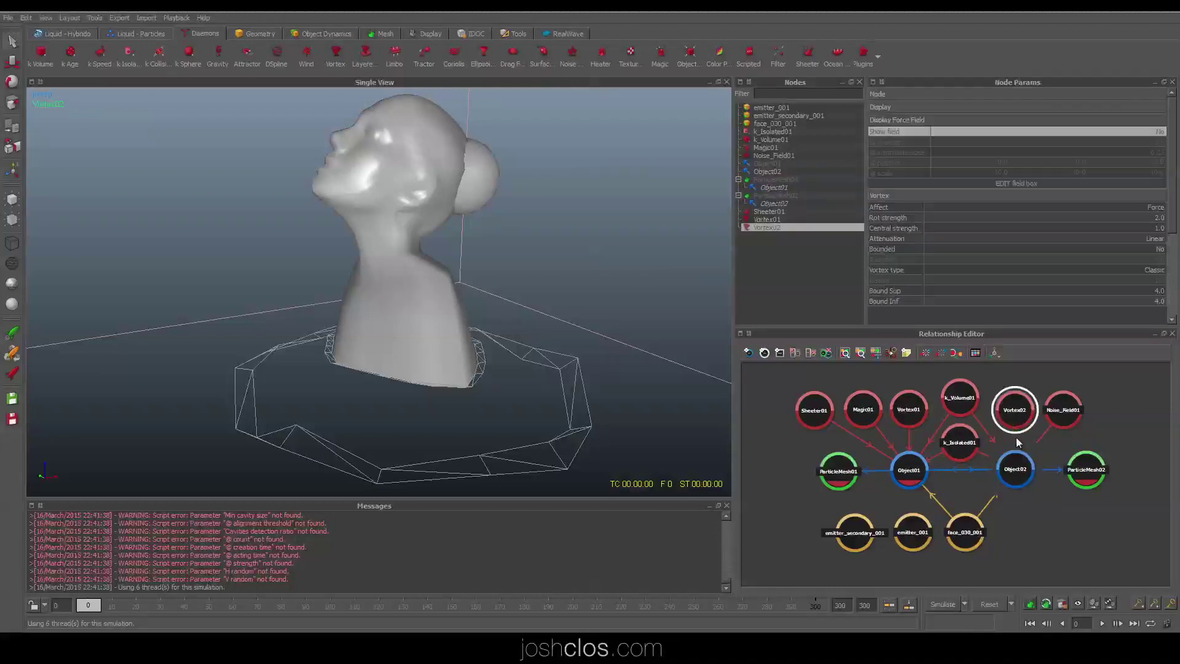
pyautogui.click(1019, 483)
pyautogui.hotkey('ctrl', 'a')
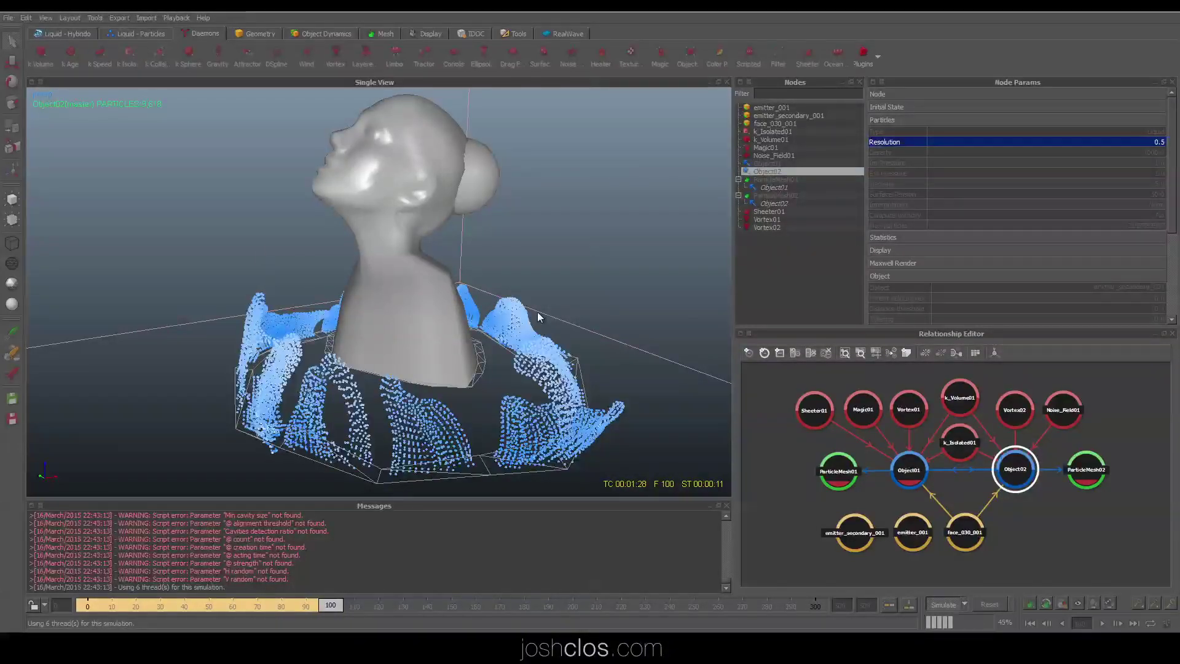
# - Preview the Vortex02 force field around the bust, hide it, and reselect Object02
pyautogui.click(1016, 411)
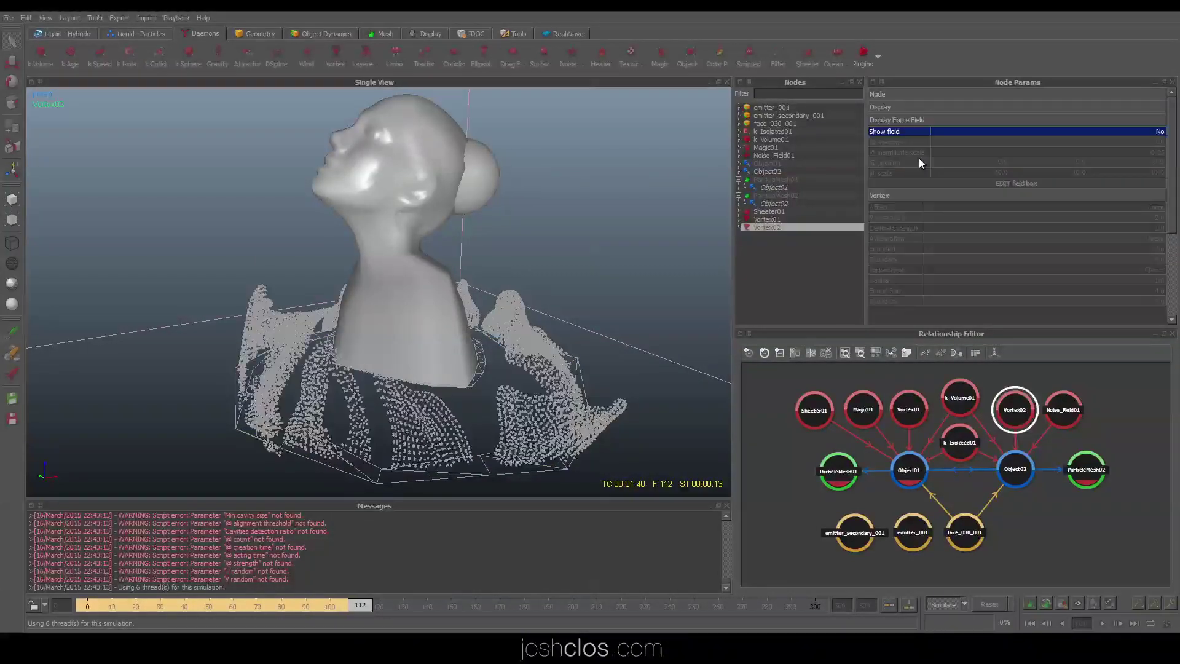
pyautogui.doubleClick(1018, 135)
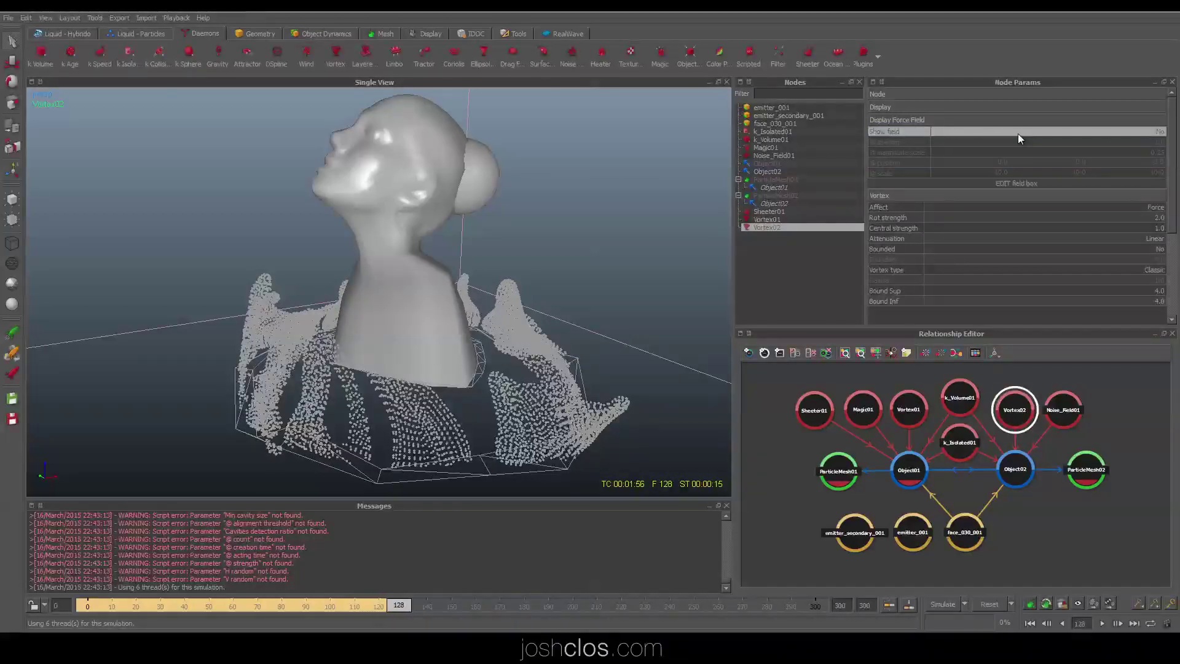
pyautogui.keyDown('alt'); pyautogui.moveTo(510, 246); pyautogui.dragTo(448, 337); pyautogui.keyUp('alt')
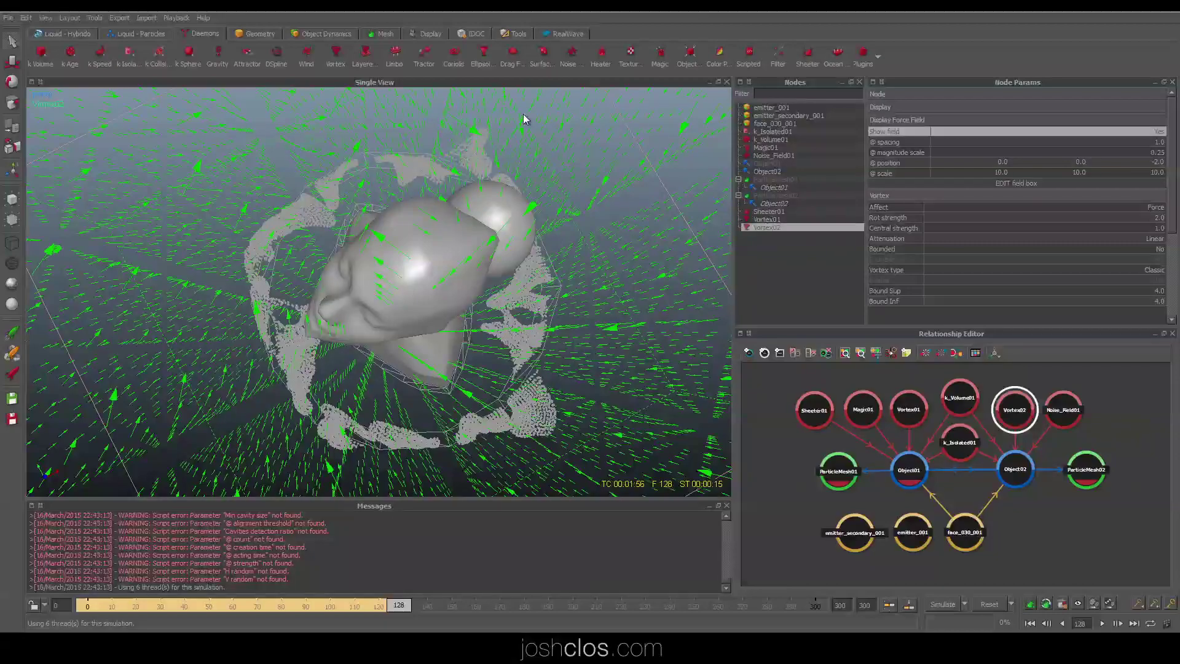
pyautogui.keyDown('alt'); pyautogui.moveTo(511, 445); pyautogui.dragTo(519, 320); pyautogui.keyUp('alt')
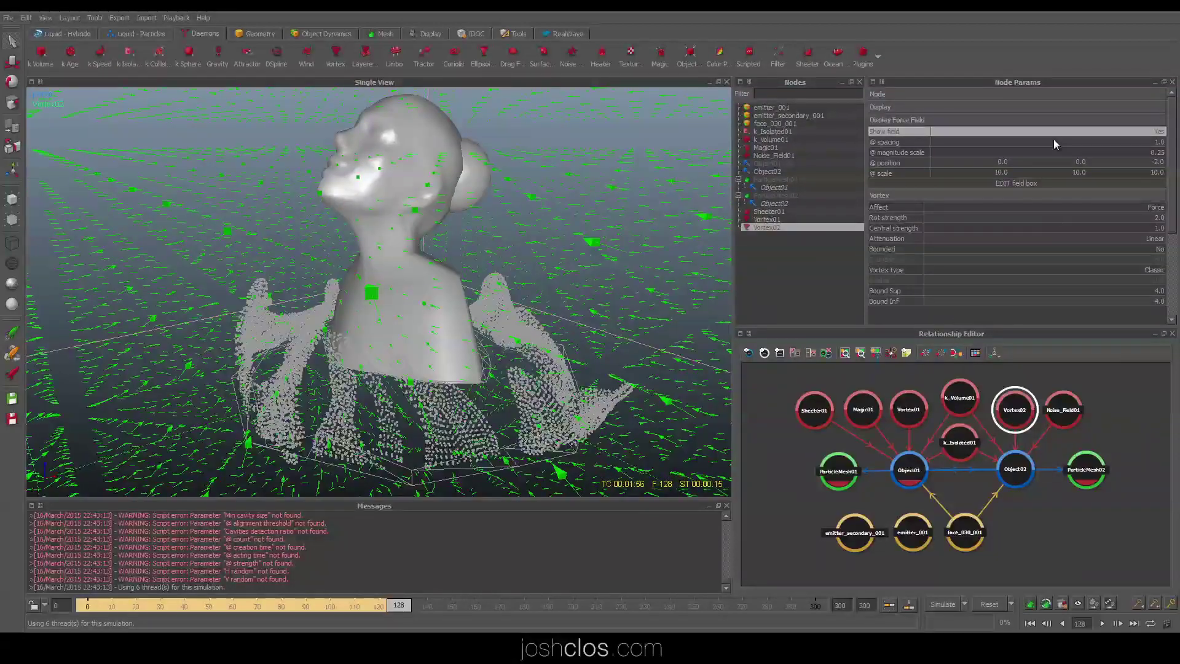
pyautogui.doubleClick(1077, 135)
pyautogui.click(558, 289)
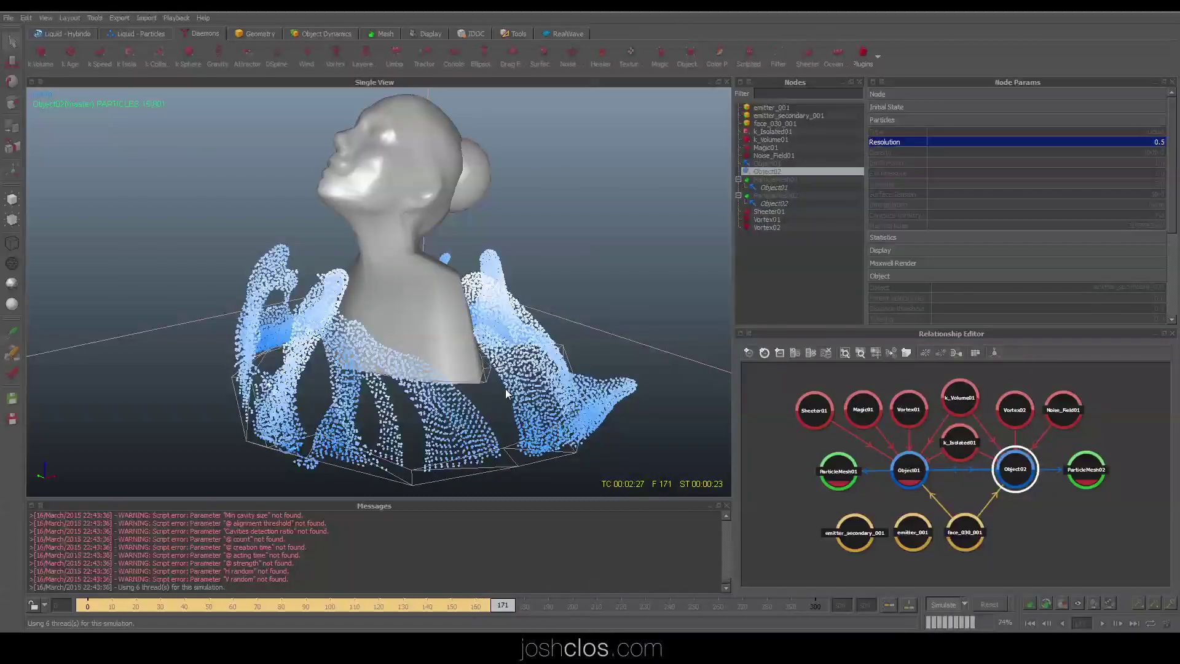
pyautogui.keyDown('alt'); pyautogui.moveTo(506, 393); pyautogui.dragTo(510, 376); pyautogui.keyUp('alt')
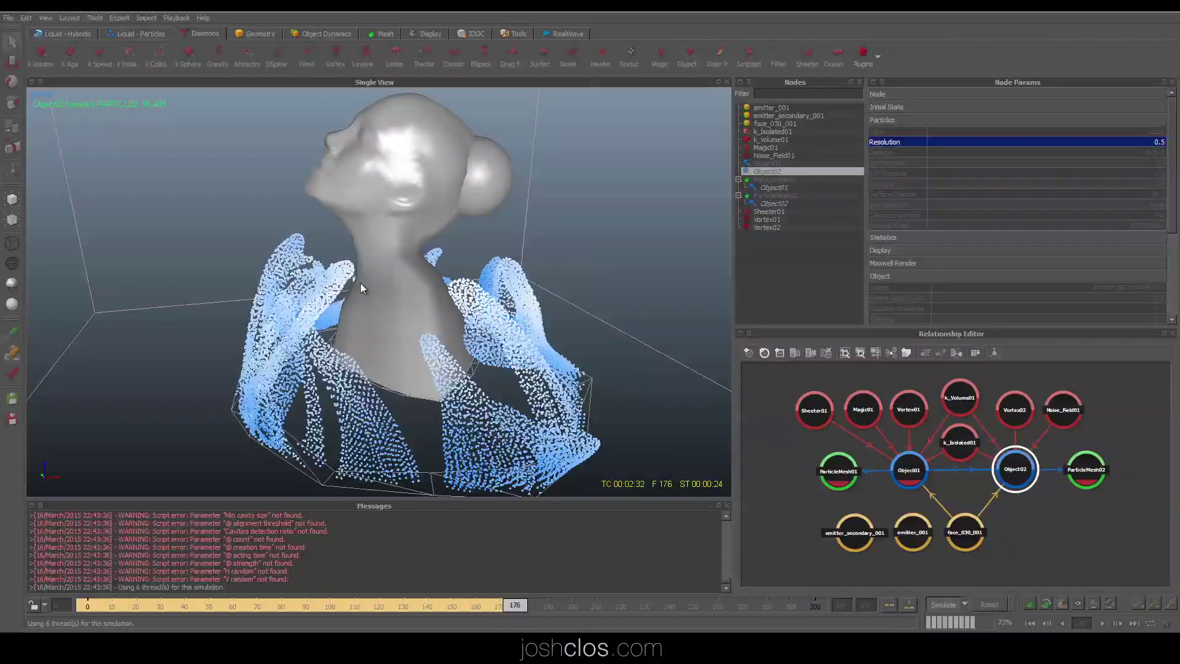
pyautogui.keyDown('alt'); pyautogui.moveTo(366, 279); pyautogui.dragTo(331, 381); pyautogui.keyUp('alt')
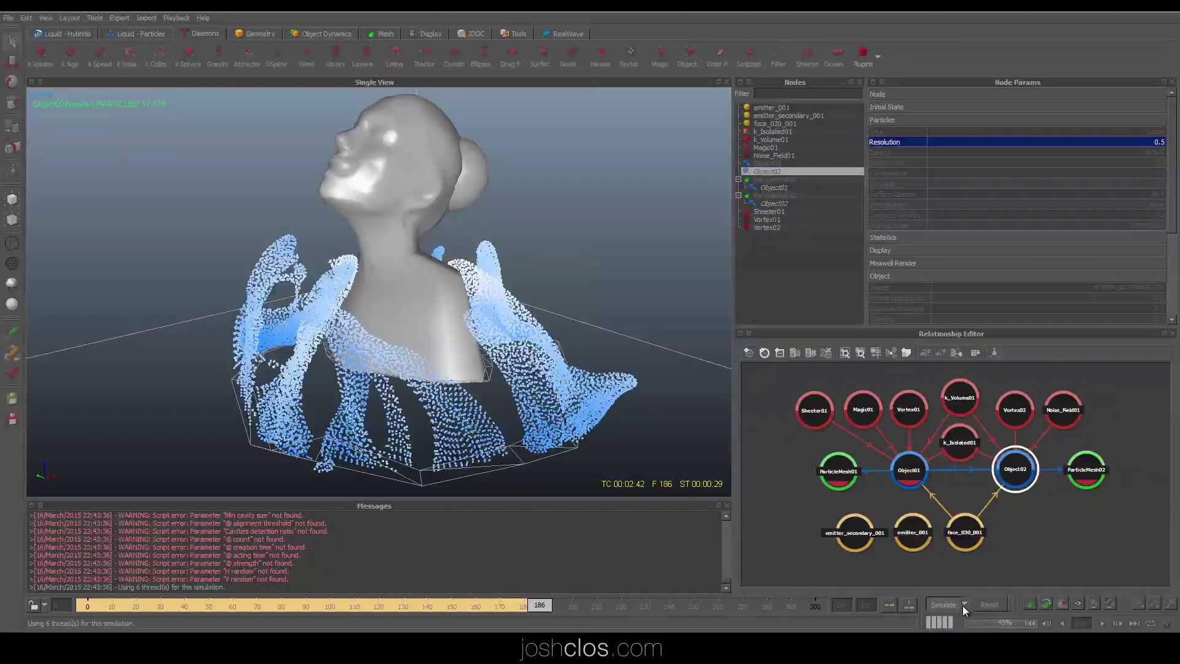
# - Clear all simulation data, then inspect the Vortex01 and Magic01 settings
pyautogui.click(941, 603)
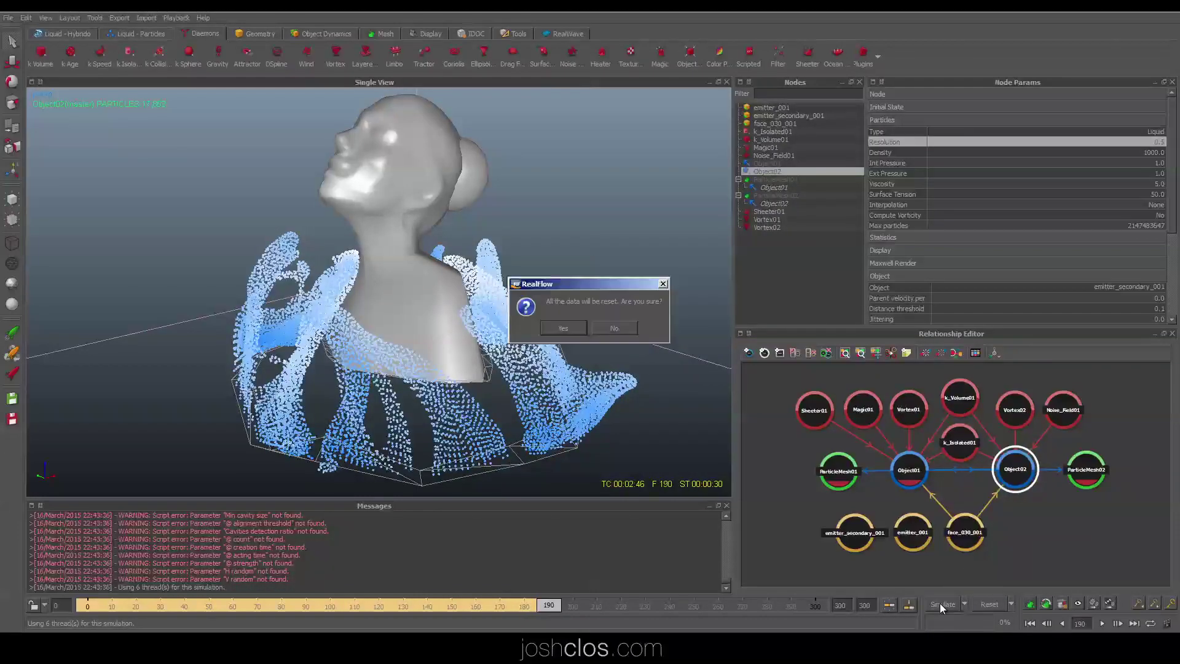
pyautogui.press('Return')
pyautogui.click(914, 418)
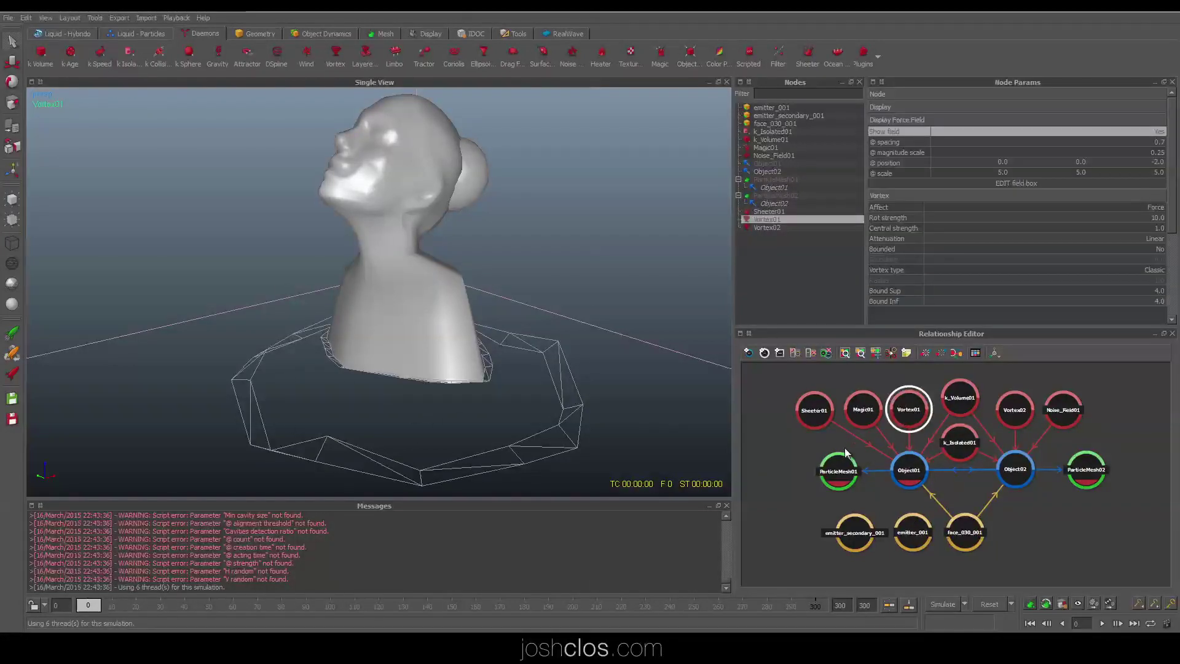
pyautogui.click(860, 412)
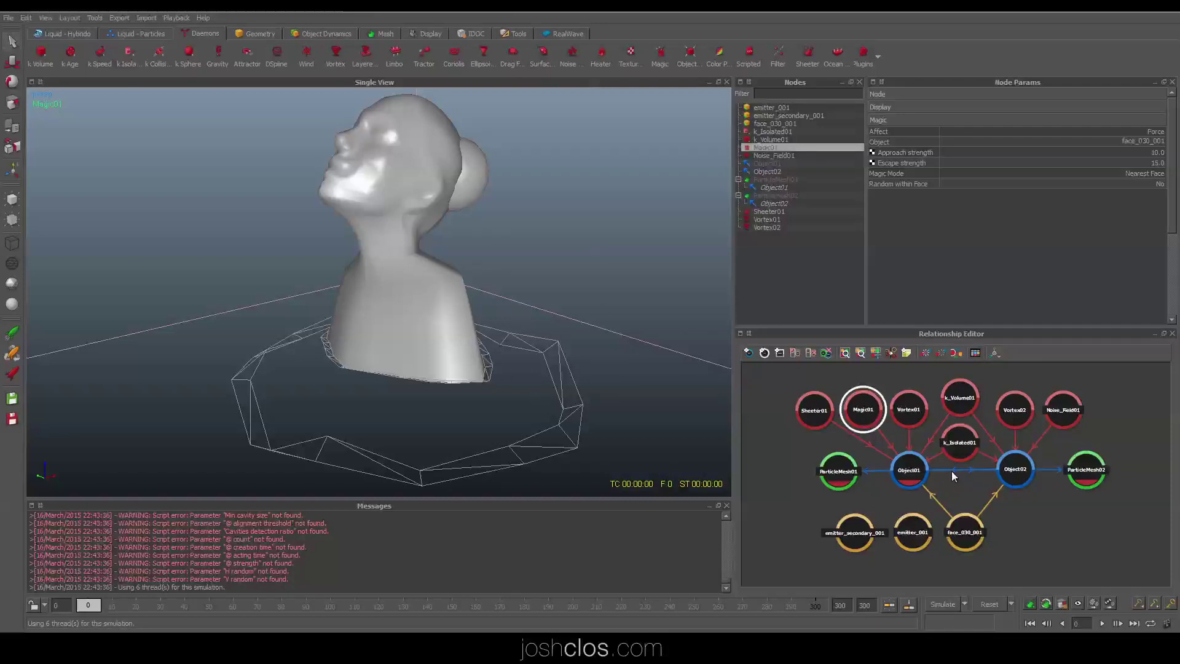
# - Set Object01's Resolution to 1.0 and rerun the simulation from frame 0
pyautogui.click(1015, 471)
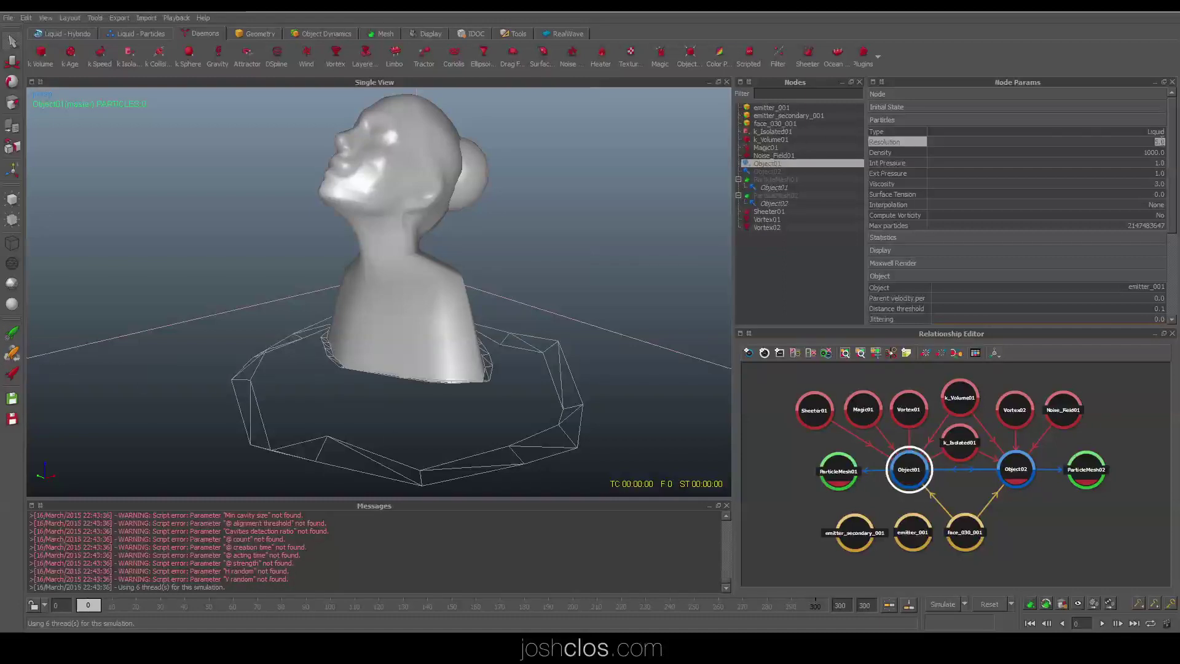
pyautogui.press('Return')
pyautogui.hotkey('ctrl', 'Return')
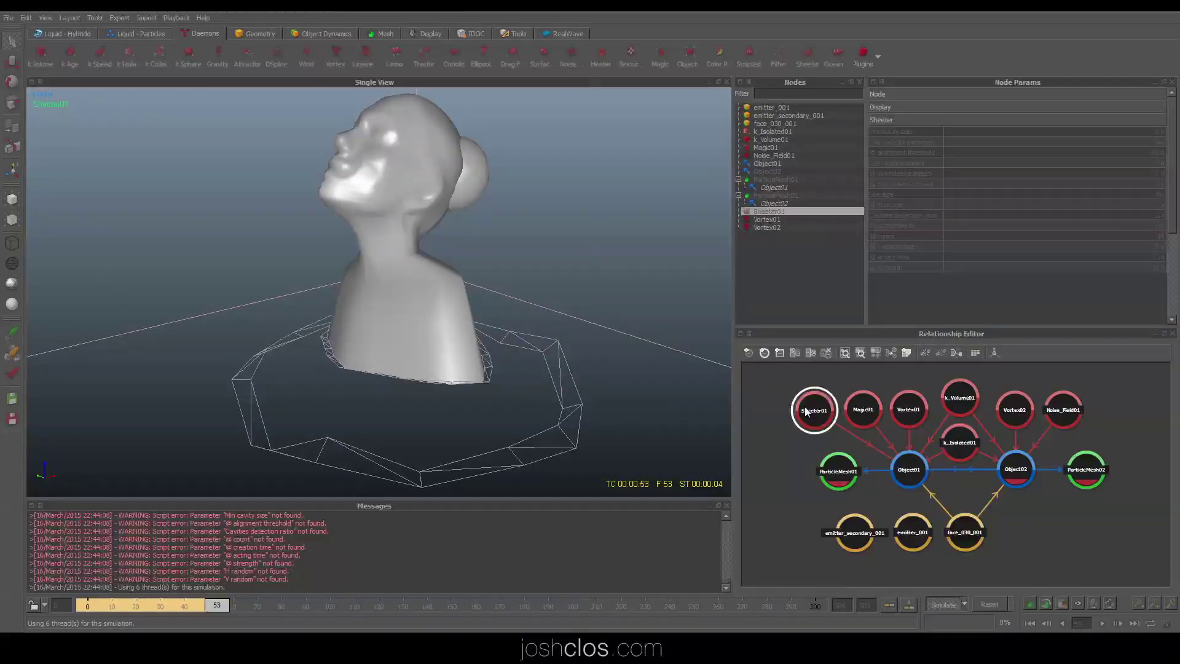
pyautogui.press('Escape')
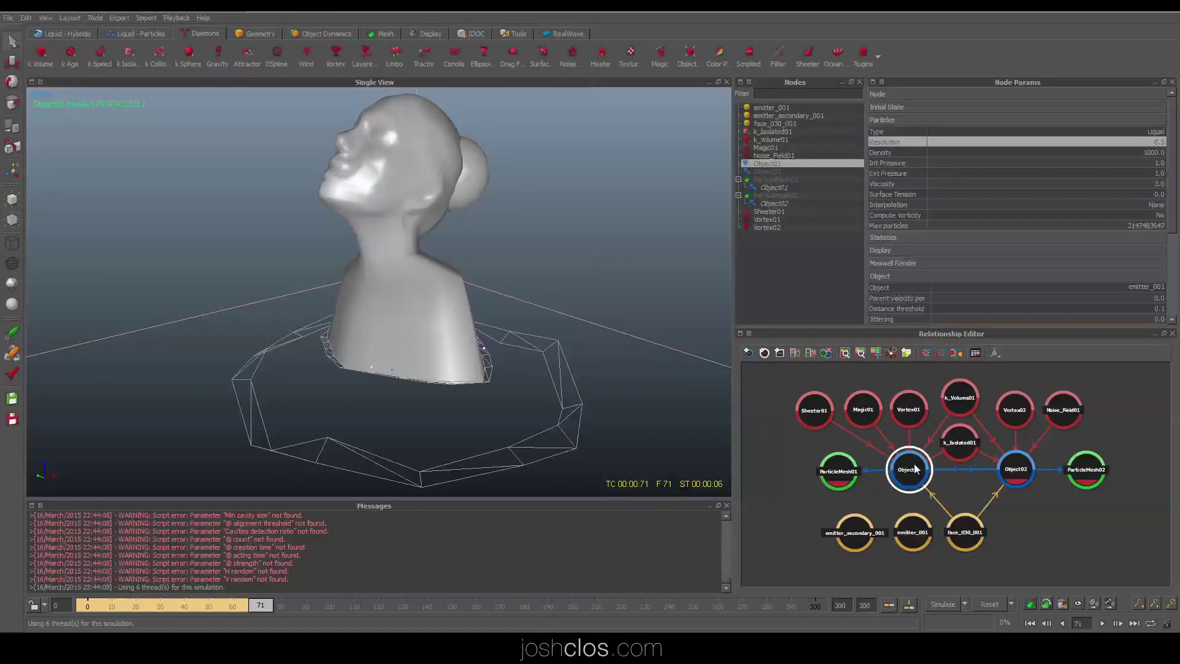
pyautogui.hotkey('ctrl', 'shift', 'Return')
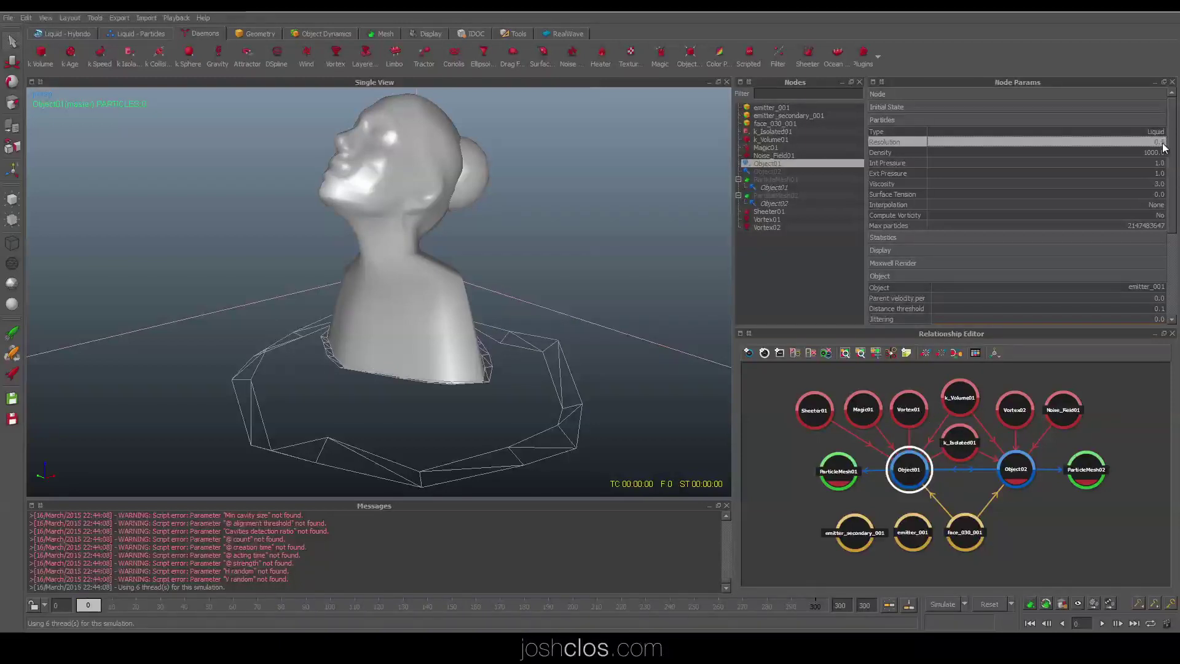
pyautogui.write('1')
pyautogui.press('Return')
pyautogui.hotkey('ctrl', 'Return')
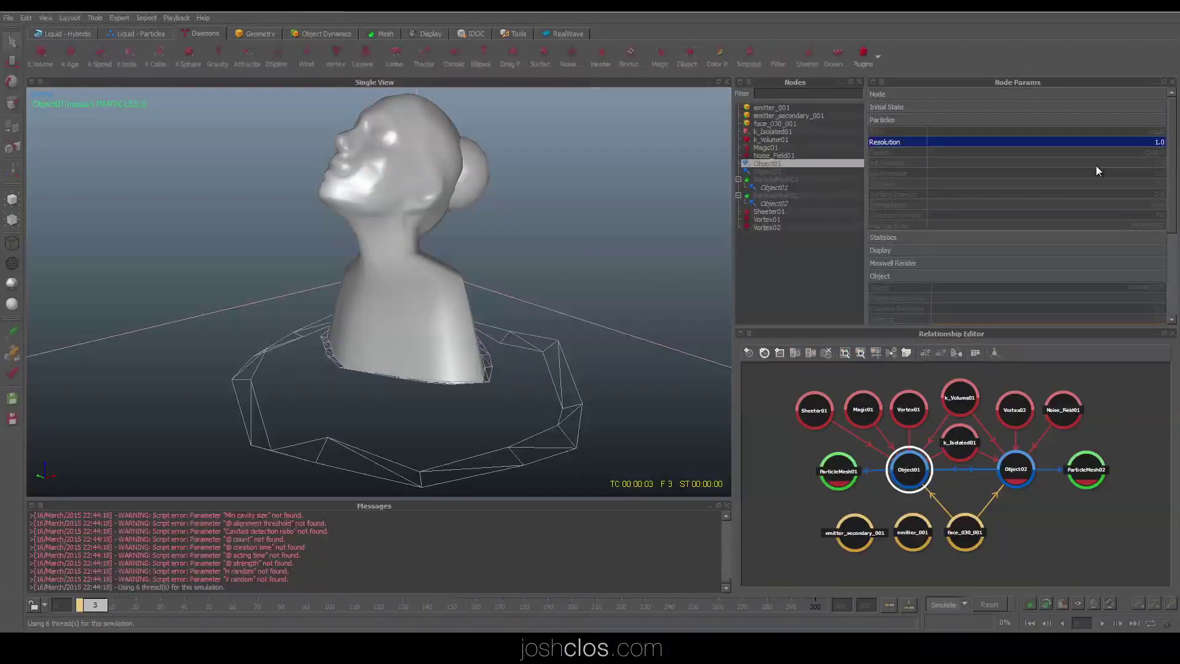
pyautogui.hotkey('ctrl', 'shift', 'Return')
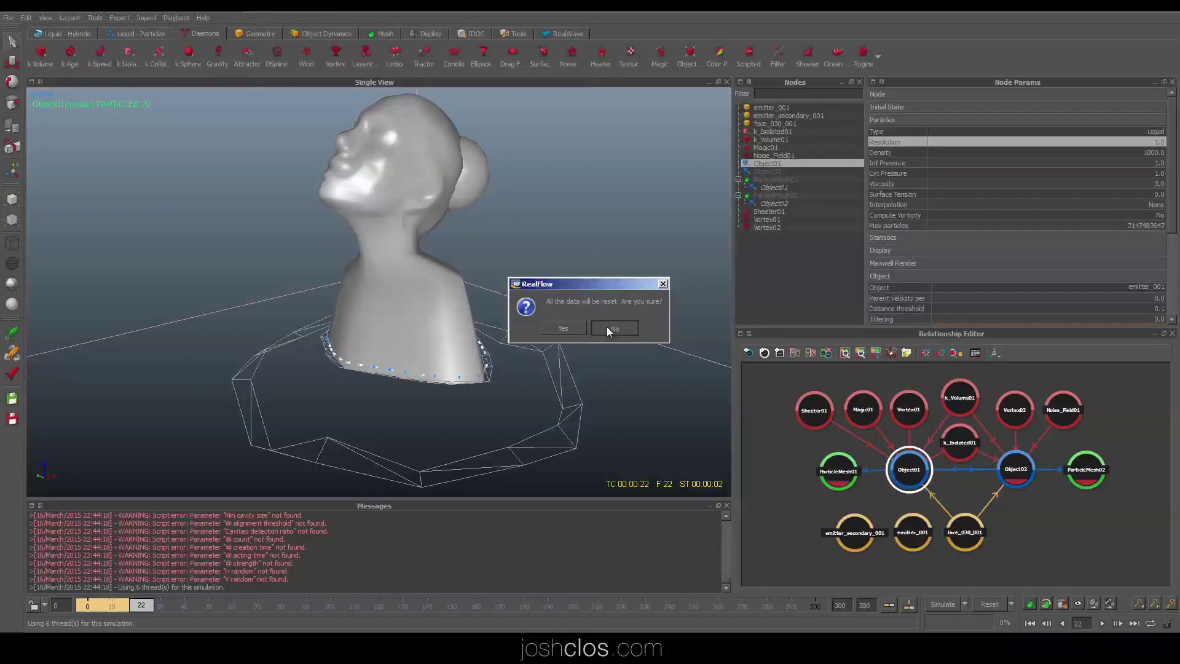
# - Decline the reset and keep simulating past frame 100 while orbiting the bust
pyautogui.click(607, 327)
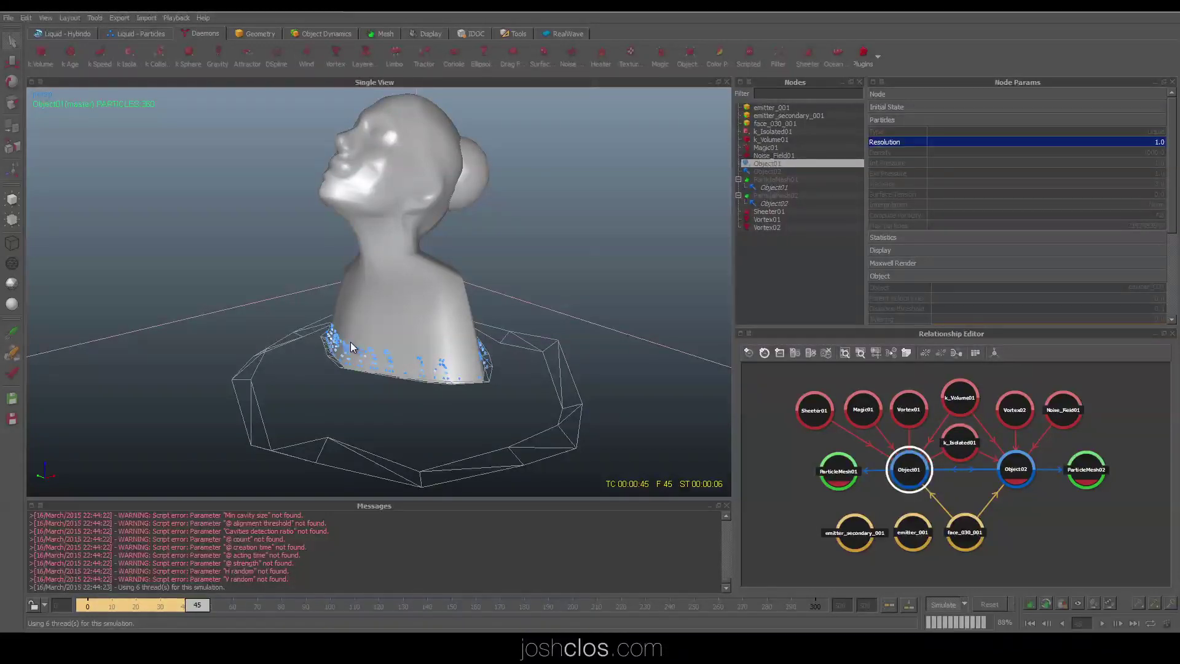
pyautogui.keyDown('alt'); pyautogui.moveTo(471, 333); pyautogui.dragTo(407, 269); pyautogui.keyUp('alt')
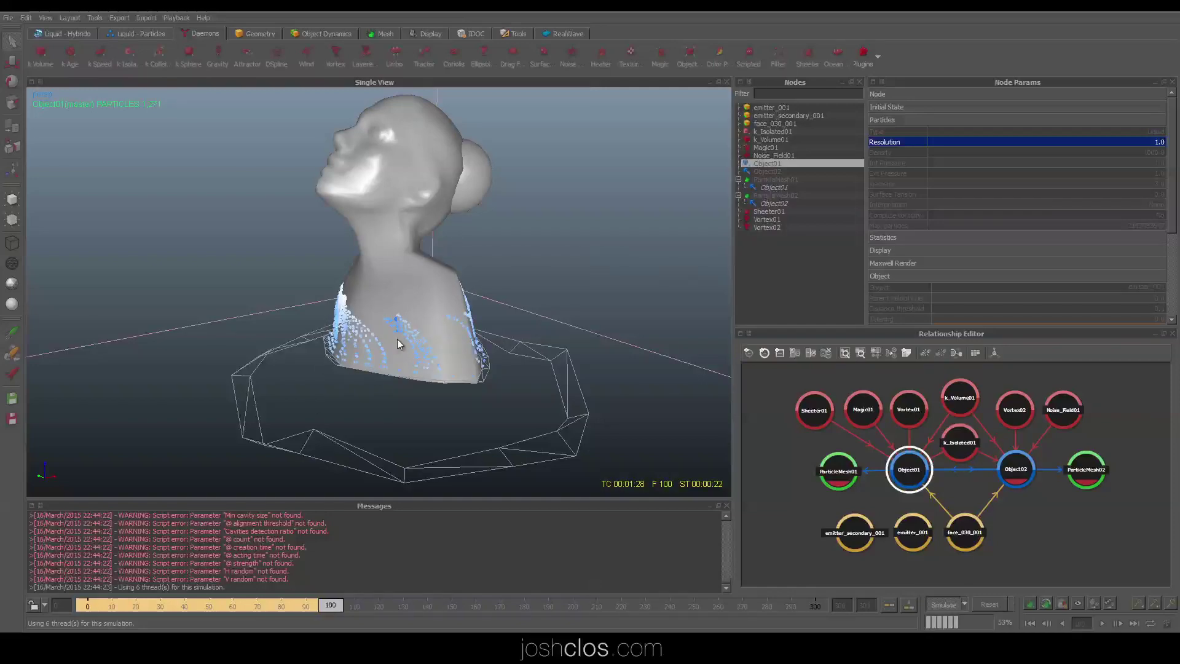
pyautogui.keyDown('alt'); pyautogui.moveTo(398, 344); pyautogui.dragTo(432, 308); pyautogui.keyUp('alt')
pyautogui.keyDown('alt'); pyautogui.moveTo(302, 366); pyautogui.dragTo(516, 335); pyautogui.keyUp('alt')
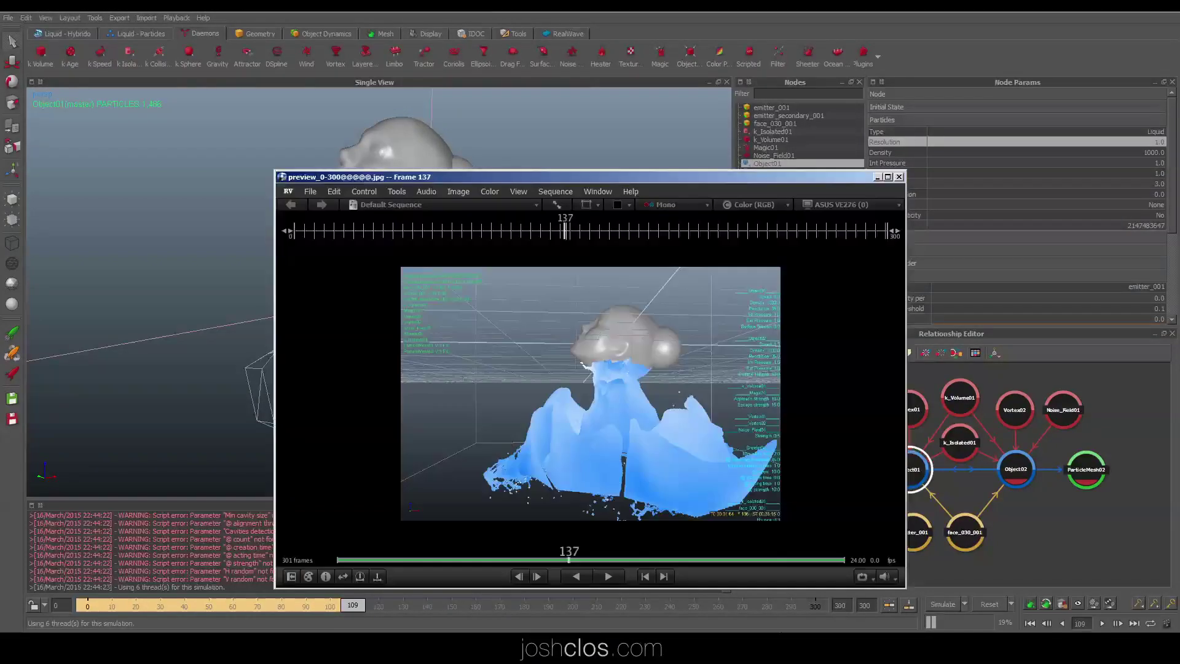
# - Play the earlier simulation preview full screen starting from about frame 67
pyautogui.hotkey('alt', 'Tab')
pyautogui.press('`')
pyautogui.moveTo(669, 363); pyautogui.dragTo(632, 405)
pyautogui.press('space')
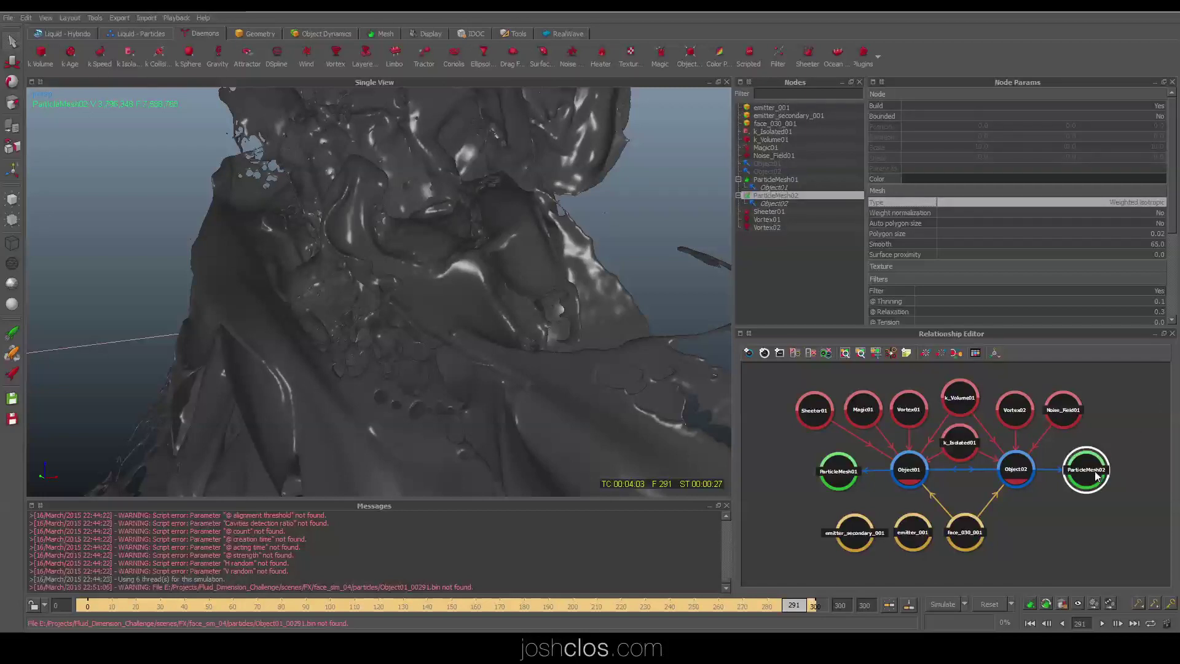
# - Show the Object02 field under ParticleMesh02 and select its Radius parameter (0.03)
pyautogui.click(781, 204)
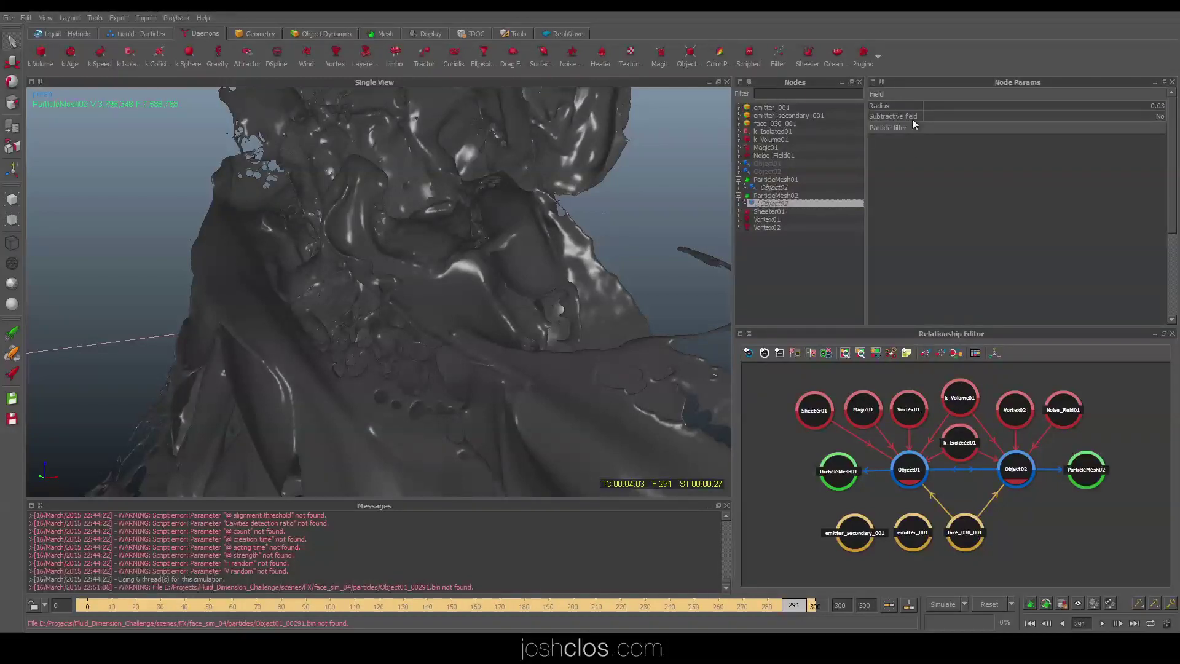
pyautogui.click(898, 106)
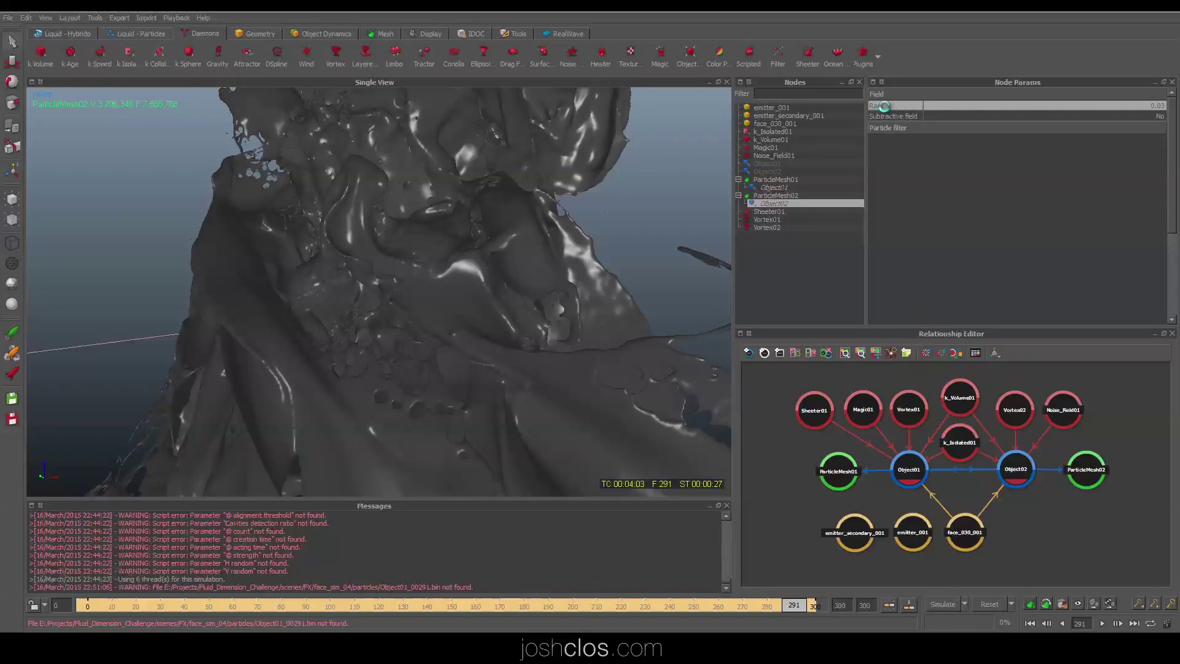
pyautogui.press('F1')
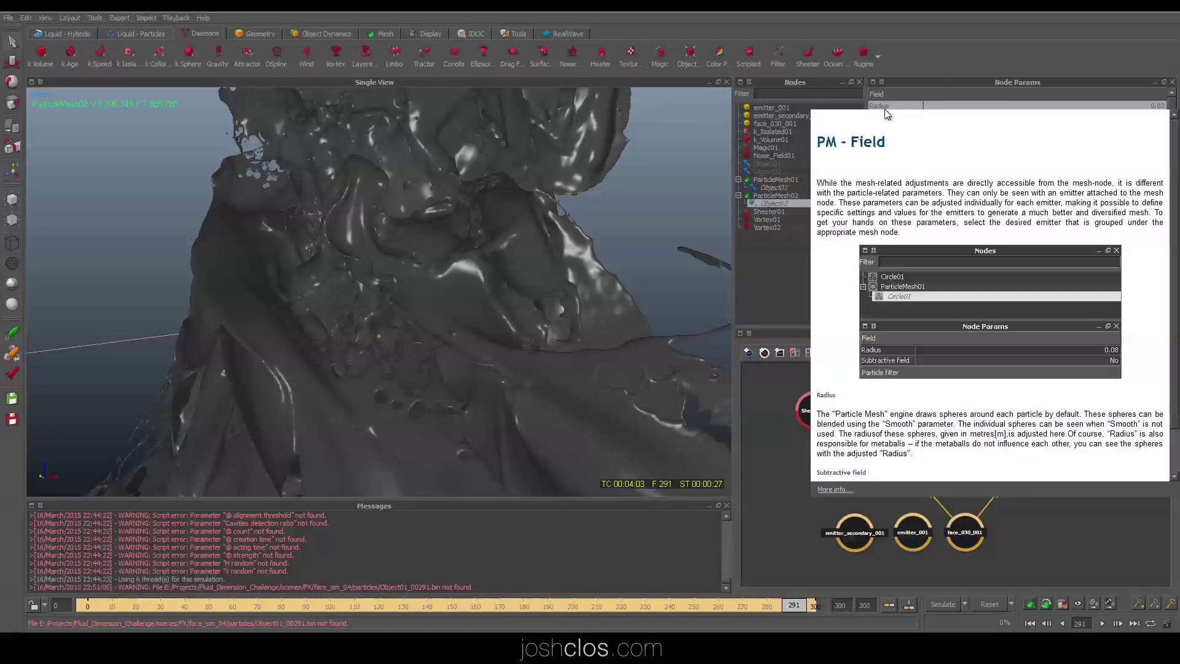
pyautogui.scroll(-2, 1175, 304)
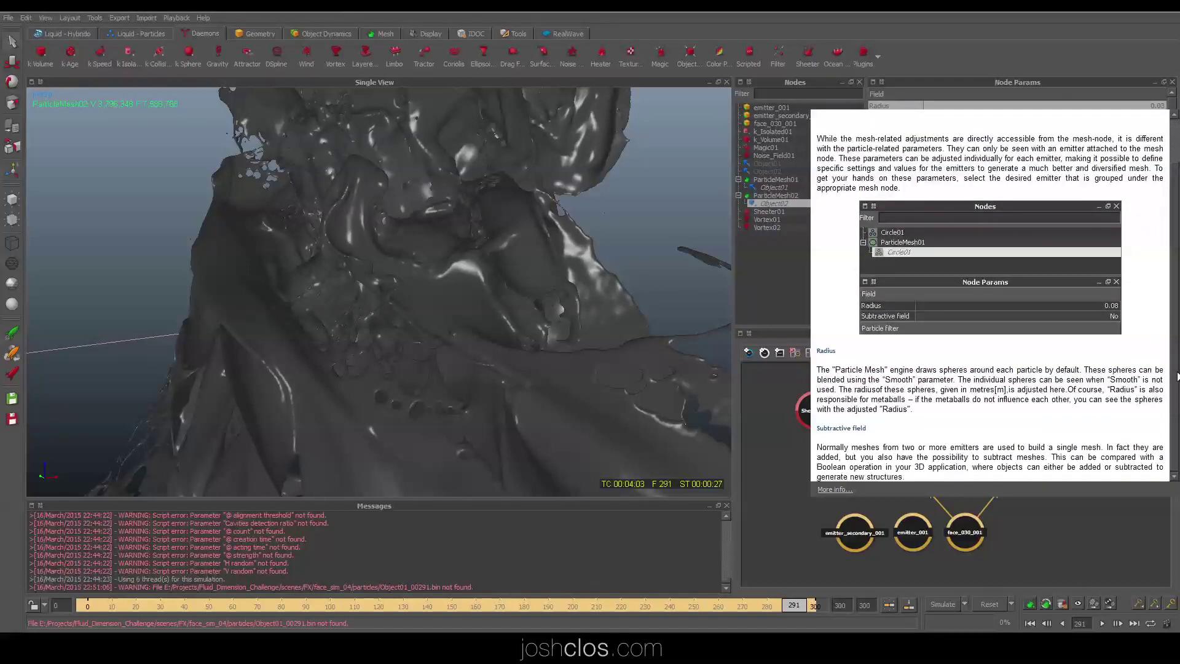
pyautogui.scroll(2, 1174, 344)
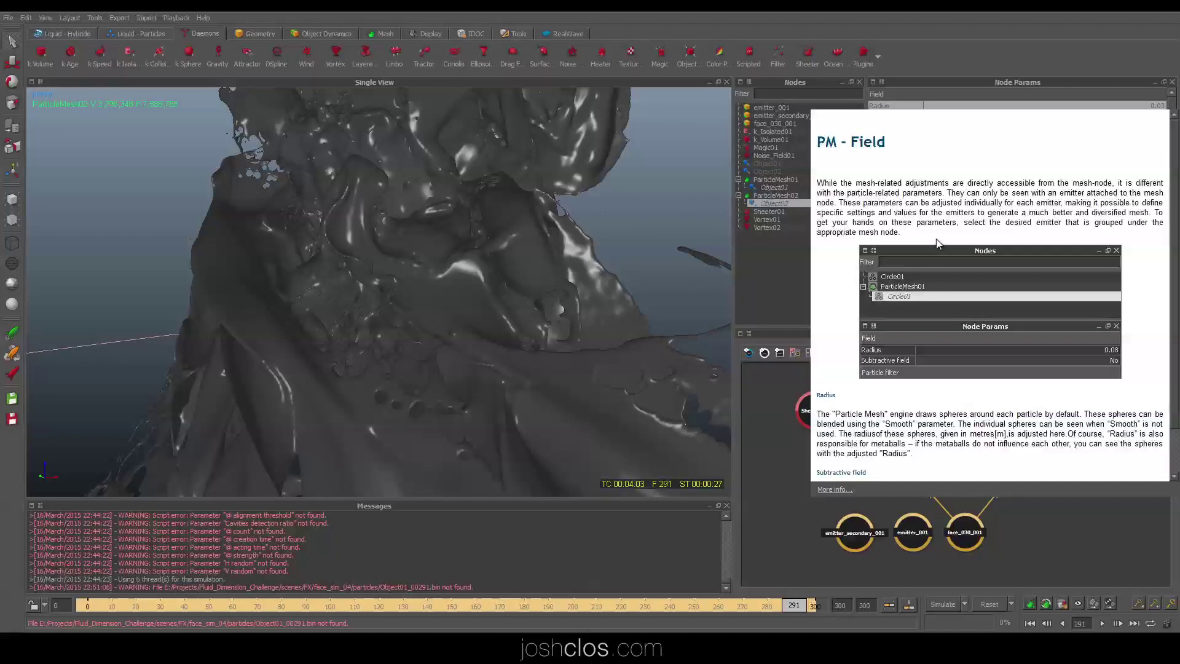
pyautogui.click(923, 111)
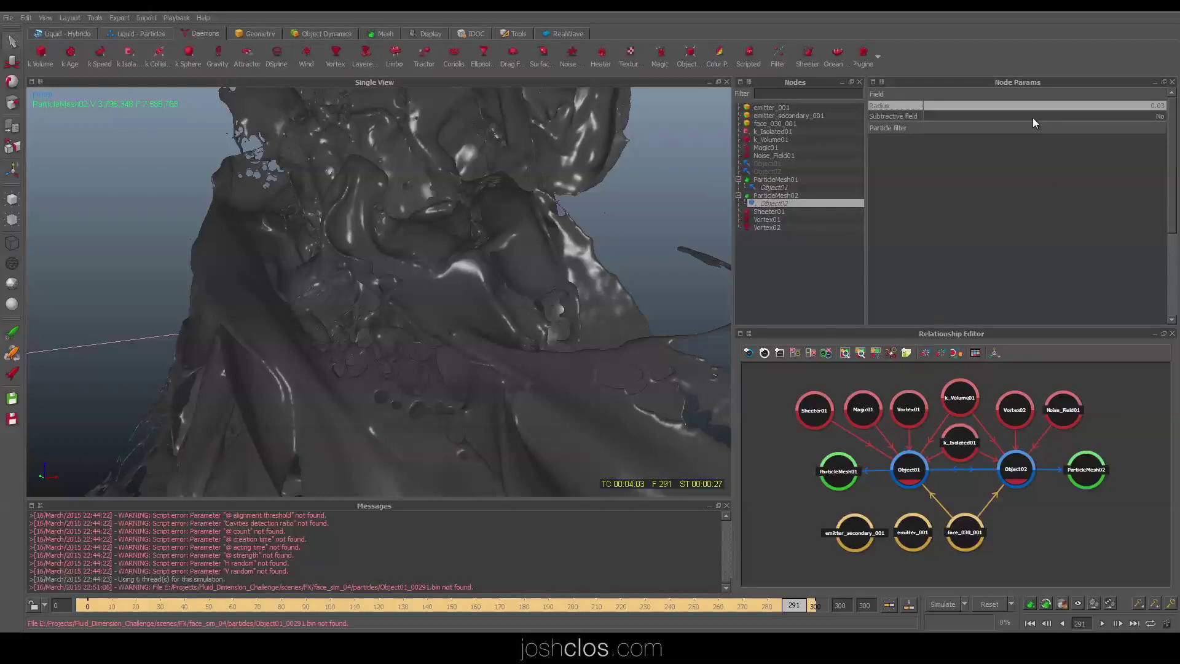
# - Select ParticleMesh02 in the Nodes list to display its mesh settings
pyautogui.click(779, 195)
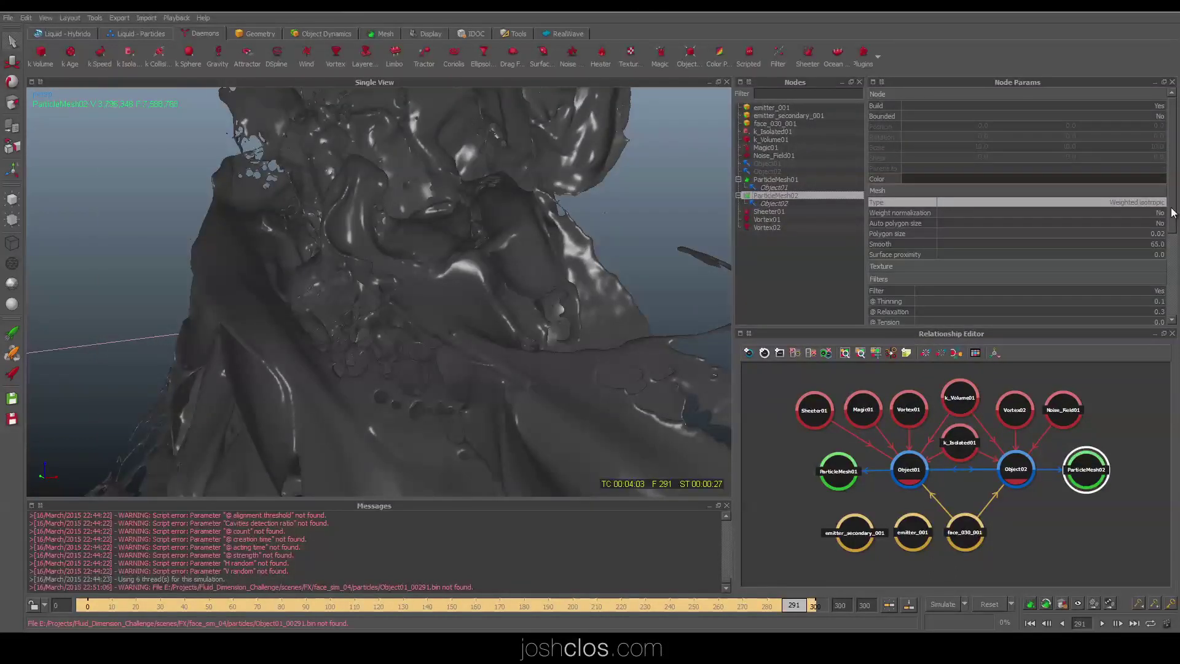
# - Close the RV player showing the rendered fluid clip
pyautogui.moveTo(1176, 213); pyautogui.dragTo(1129, 258)
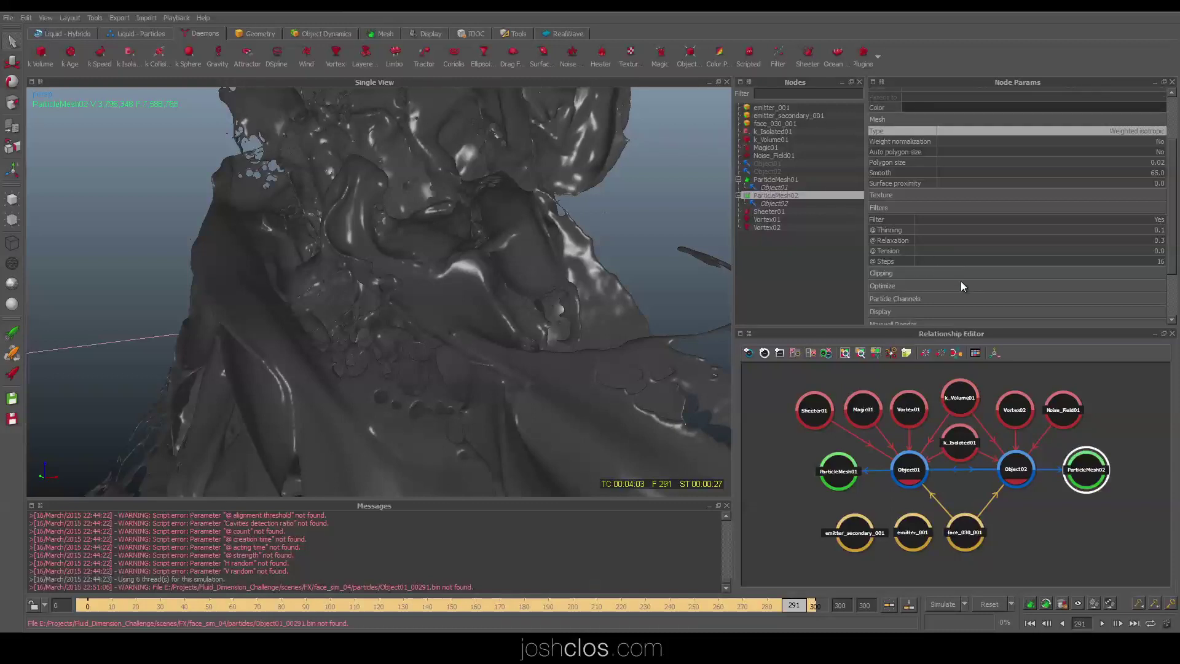
# - Turn on View > Show > Selection Highlighting so the selected mesh shows green
pyautogui.scroll(-3, 1008, 209)
pyautogui.scroll(6, 1009, 209)
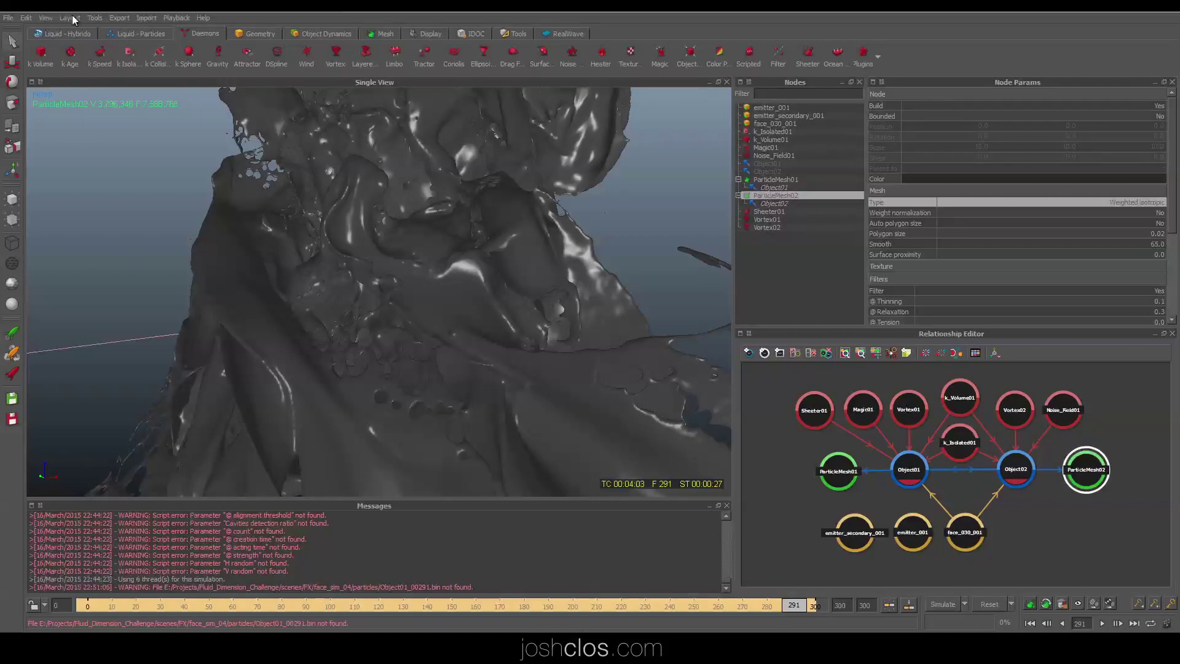
pyautogui.click(49, 18)
pyautogui.moveTo(92, 59)
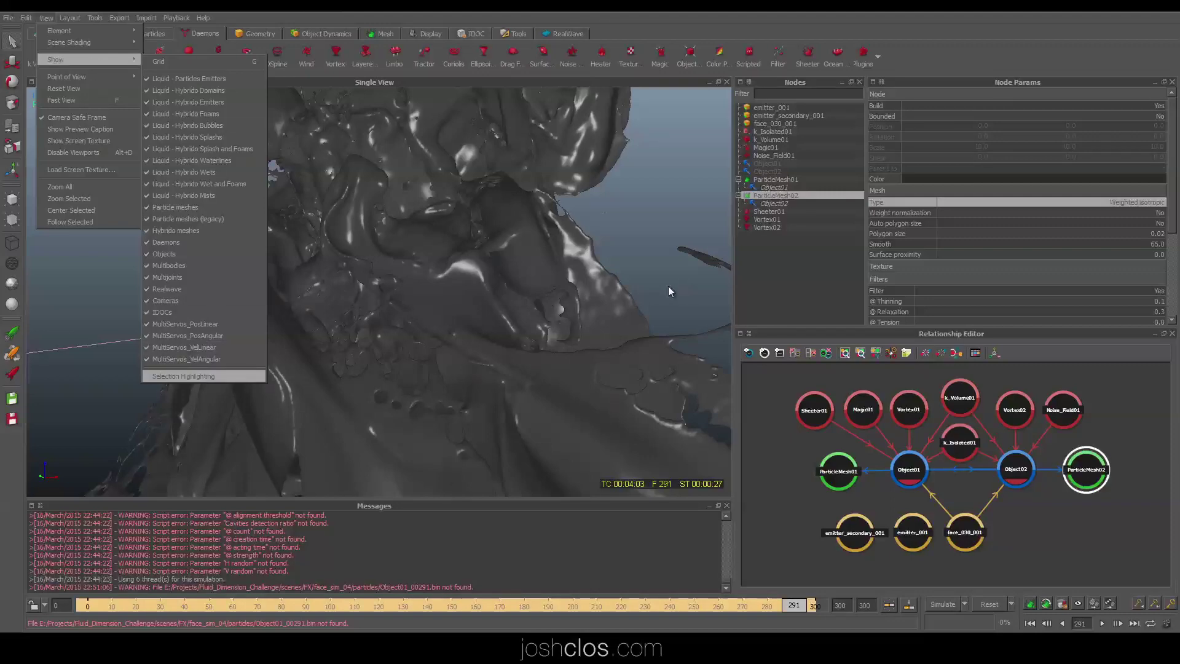
pyautogui.press('Return')
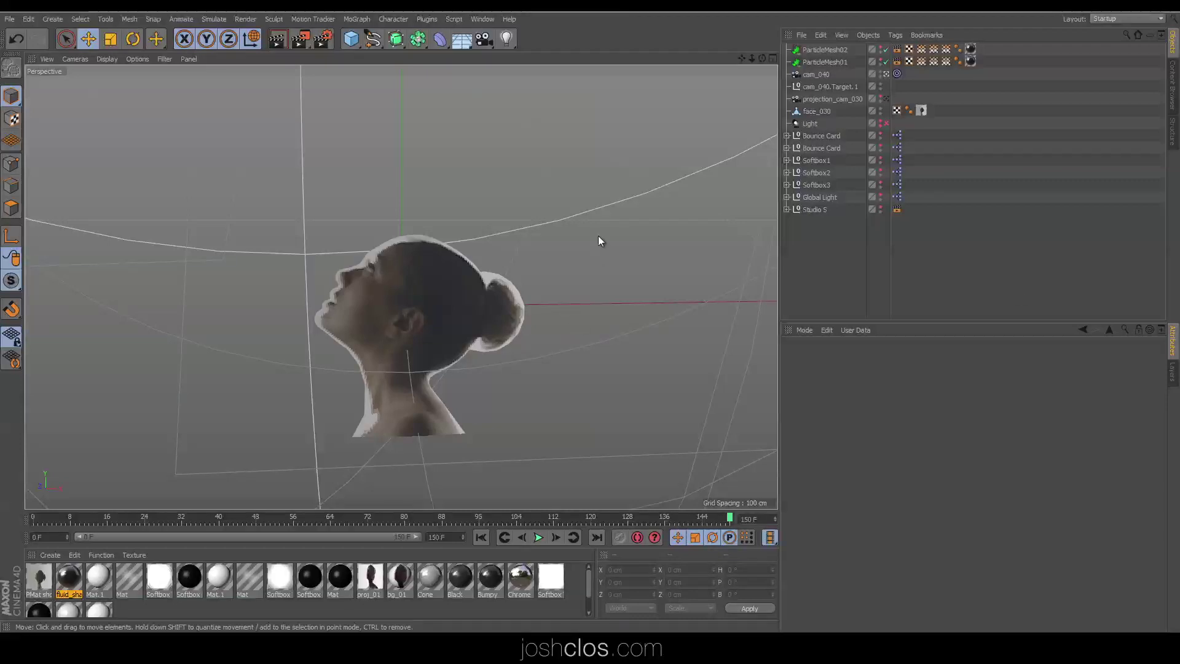
pyautogui.moveTo(536, 264)
pyautogui.keyDown('alt'); pyautogui.mouseDown()
pyautogui.moveTo(506, 240)
pyautogui.moveTo(534, 243)
pyautogui.mouseUp(); pyautogui.keyUp('alt')
pyautogui.keyDown('alt'); pyautogui.moveTo(429, 319); pyautogui.dragTo(408, 284); pyautogui.keyUp('alt')
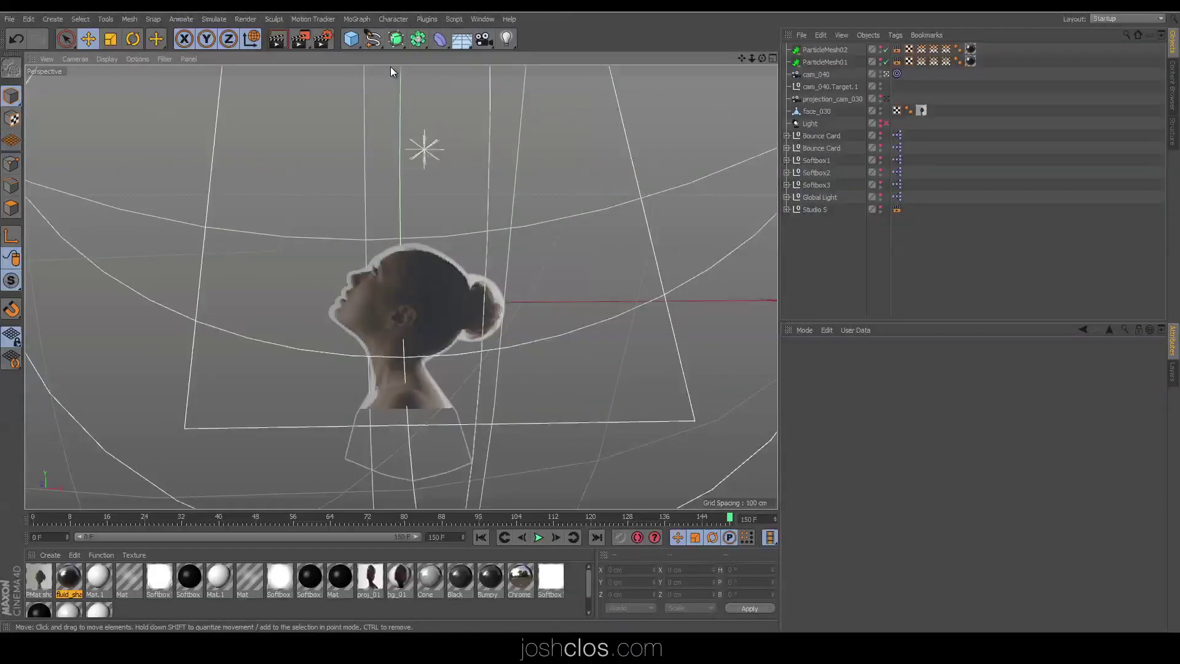
pyautogui.click(432, 23)
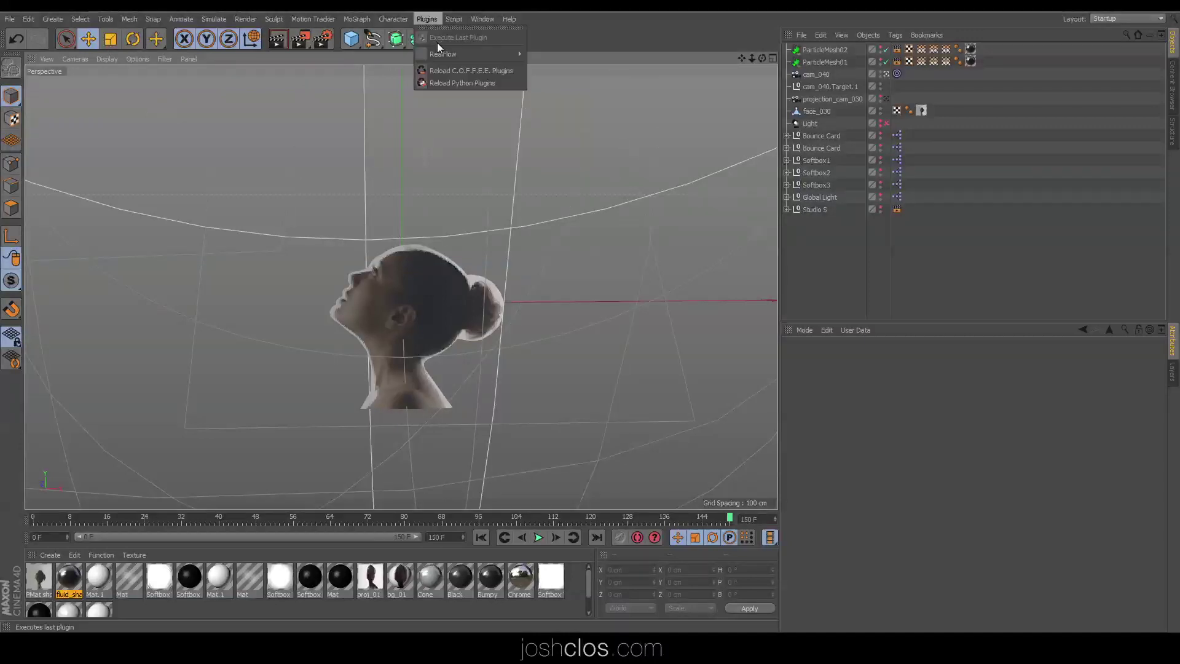
pyautogui.moveTo(448, 54)
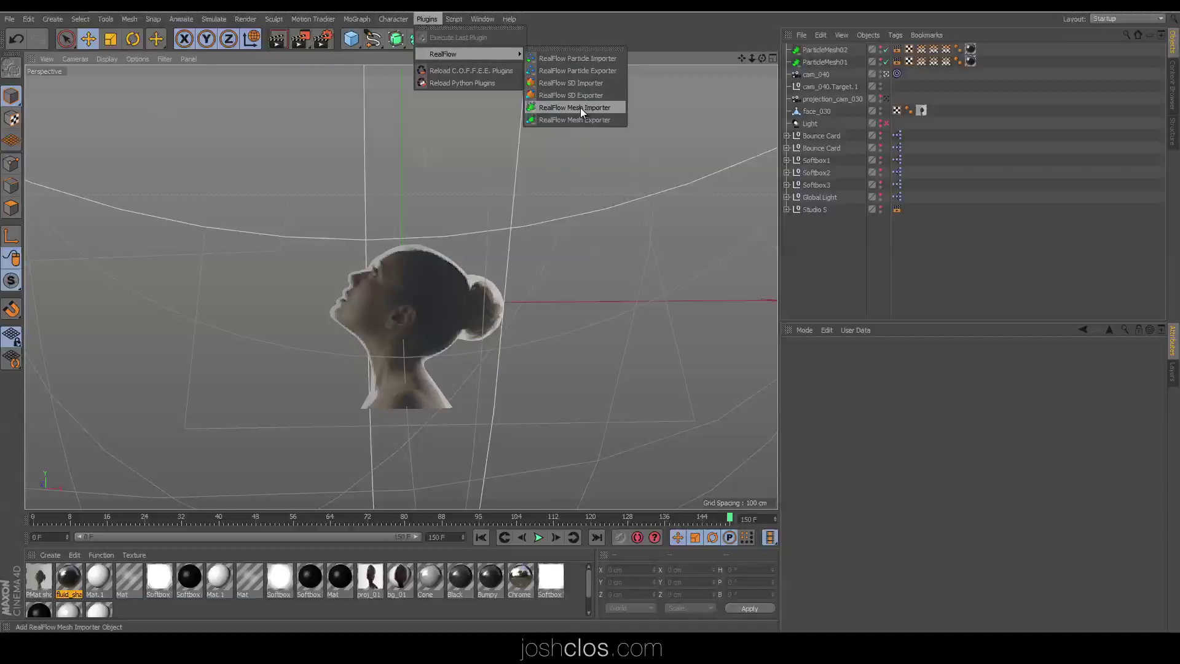
pyautogui.click(930, 225)
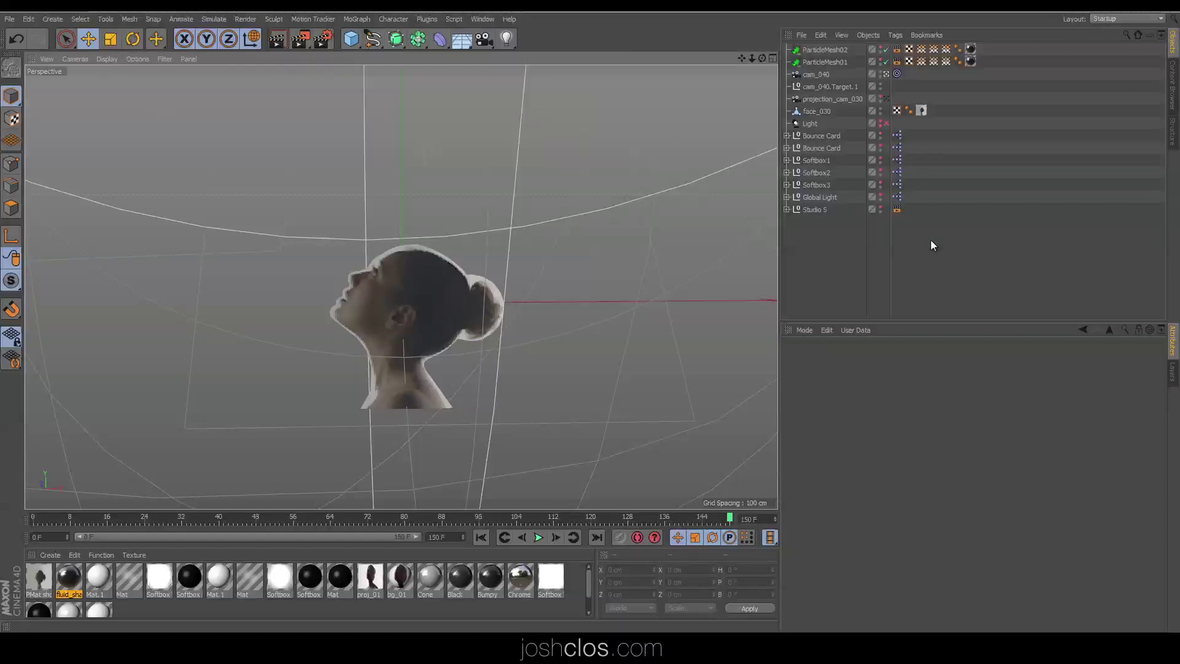
pyautogui.click(881, 60)
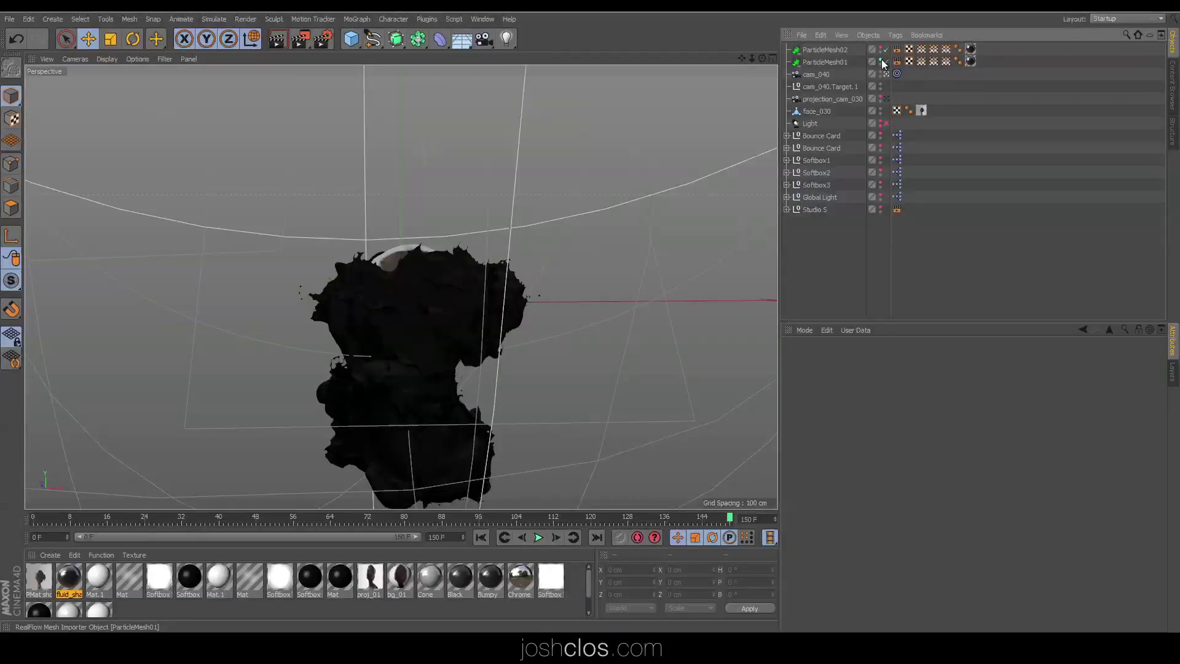
pyautogui.click(882, 60)
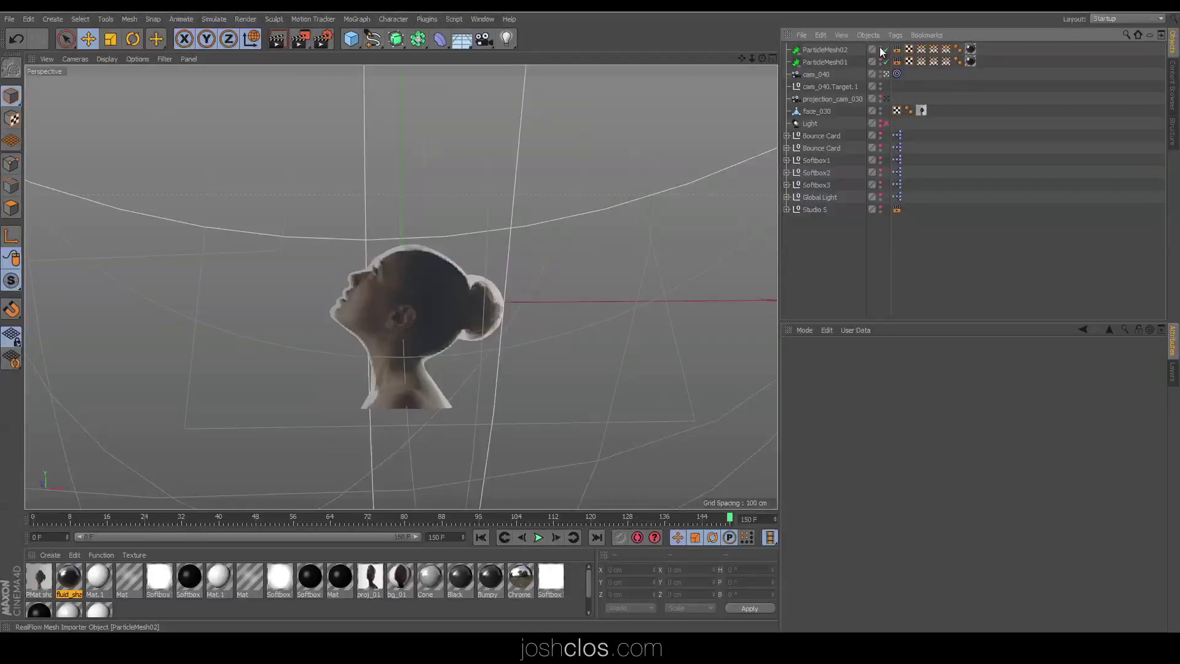
pyautogui.click(880, 48)
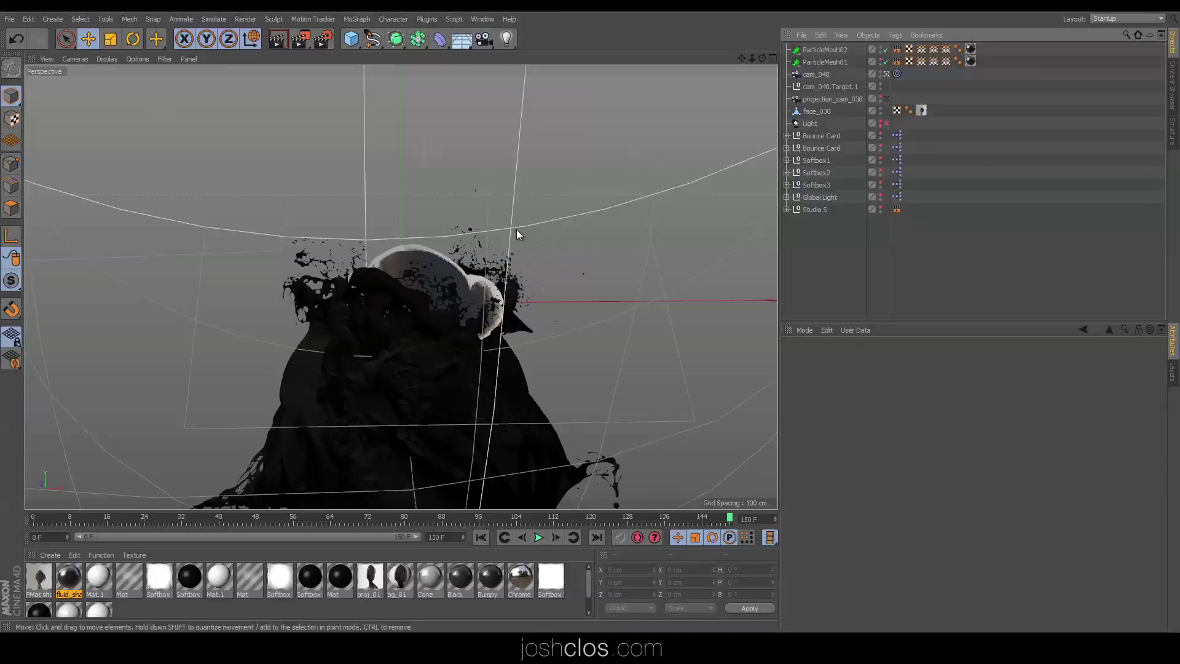
pyautogui.keyDown('alt'); pyautogui.moveTo(518, 230); pyautogui.dragTo(534, 230); pyautogui.keyUp('alt')
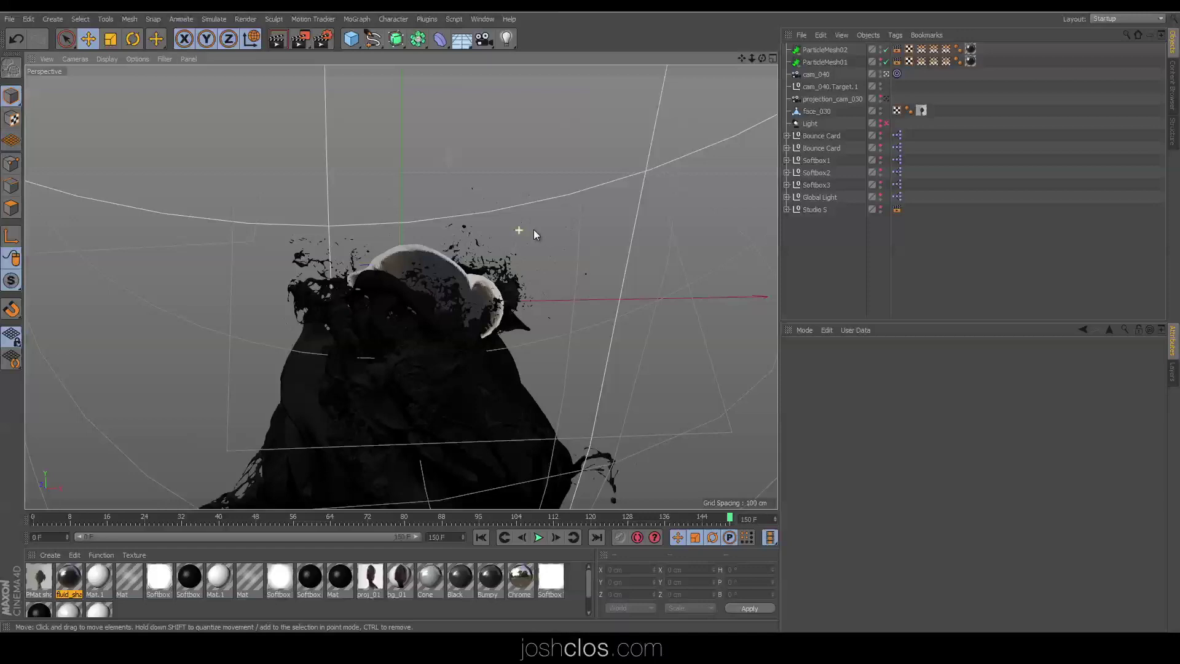
pyautogui.click(881, 47)
pyautogui.keyDown('alt'); pyautogui.moveTo(497, 382); pyautogui.dragTo(473, 338); pyautogui.keyUp('alt')
# - Show fluid_shader's Reflectance layers: Layer 1 at 30% roughness, Layer 2 at 5%
pyautogui.click(70, 577)
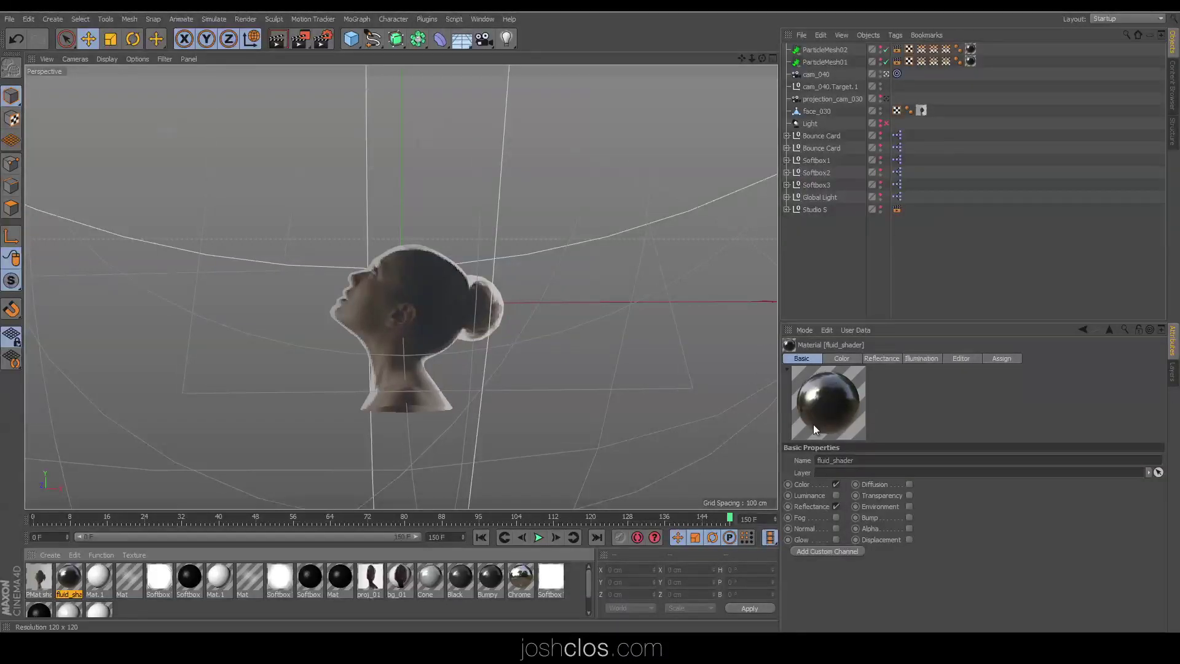
pyautogui.click(883, 358)
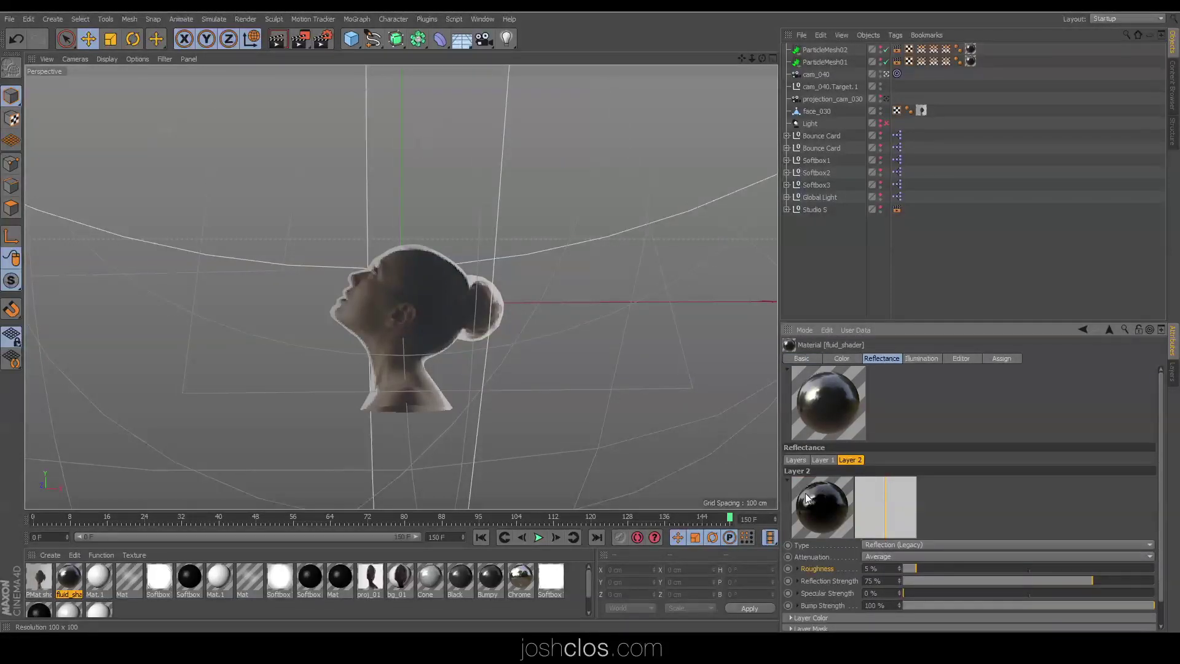
pyautogui.click(820, 460)
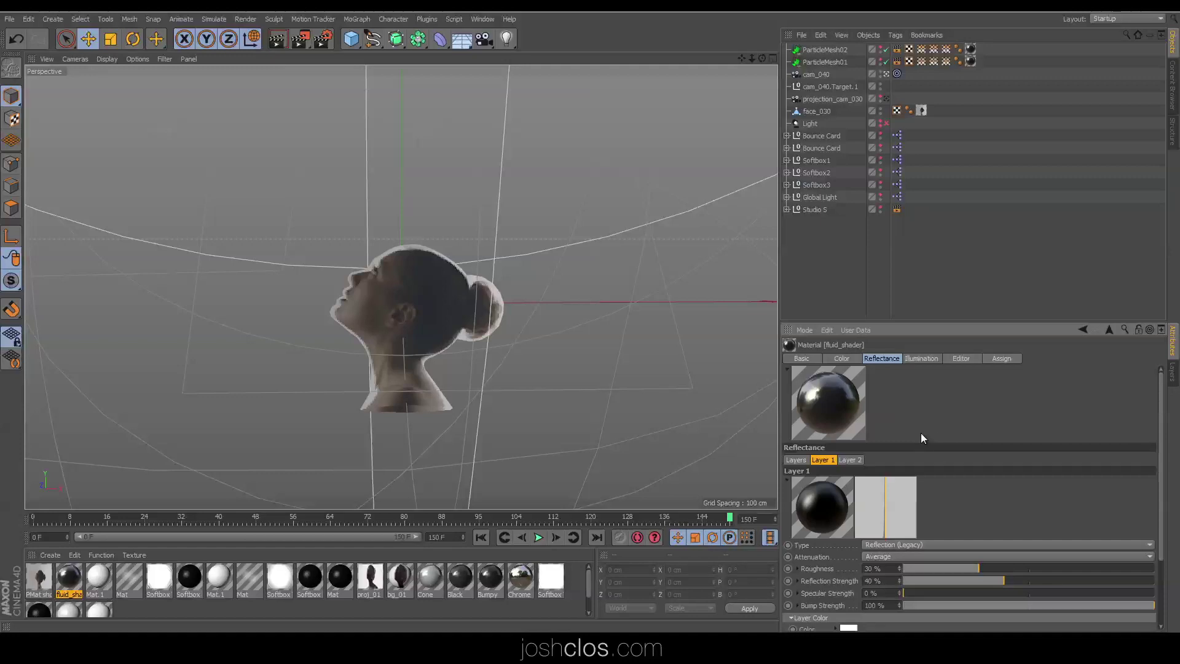
# - Make Bounce Card, Softbox1-3, Global Light and Studio S visible in the viewport
pyautogui.click(804, 359)
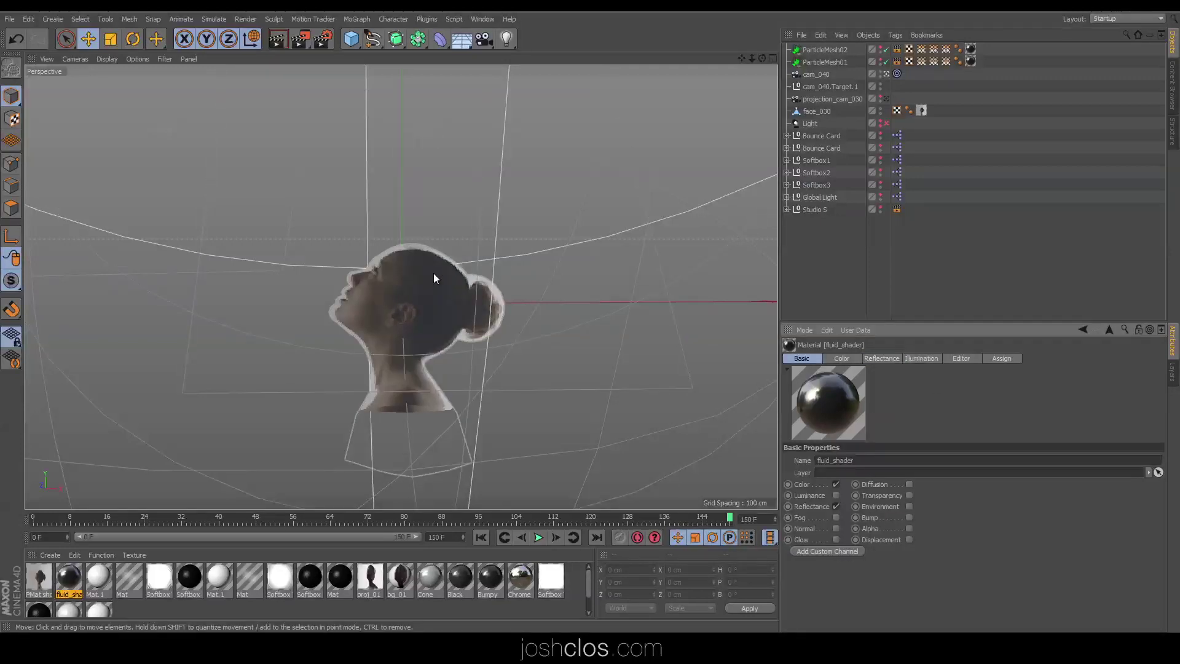
pyautogui.keyDown('alt'); pyautogui.moveTo(529, 286); pyautogui.dragTo(475, 234); pyautogui.keyUp('alt')
pyautogui.click(881, 134)
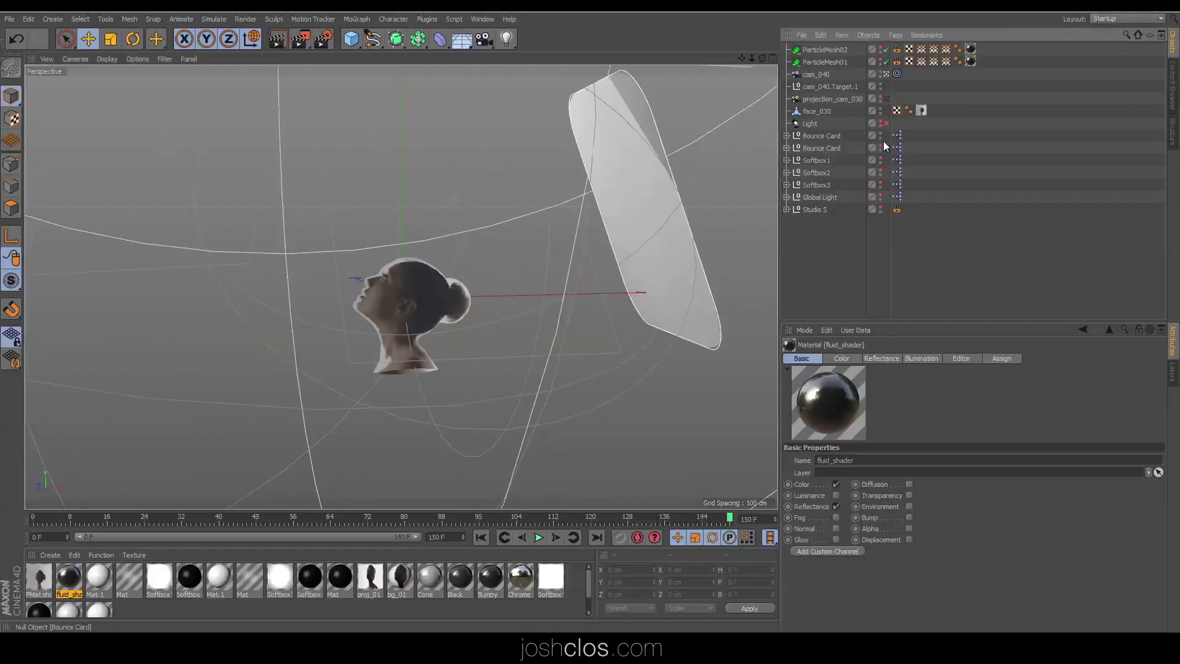
pyautogui.click(881, 148)
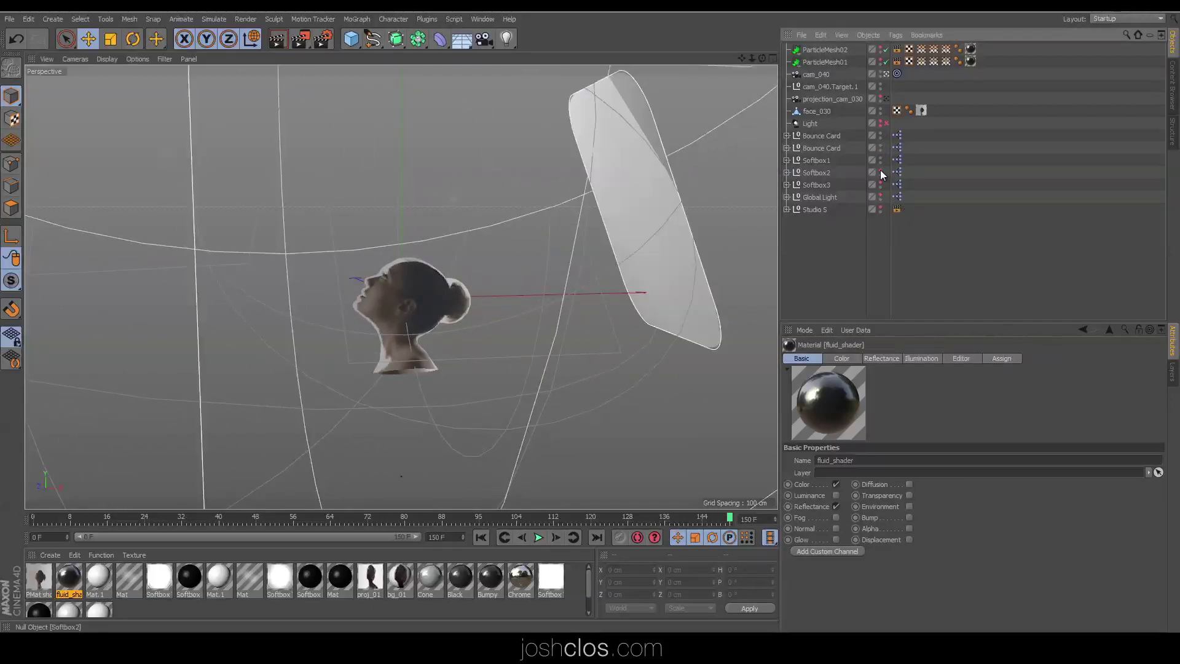
pyautogui.click(881, 172)
pyautogui.click(881, 184)
pyautogui.click(881, 197)
pyautogui.click(881, 209)
# - Orbit around the head to inspect the studio, then briefly preview the rendered movie
pyautogui.keyDown('alt'); pyautogui.moveTo(402, 299); pyautogui.dragTo(378, 161); pyautogui.keyUp('alt')
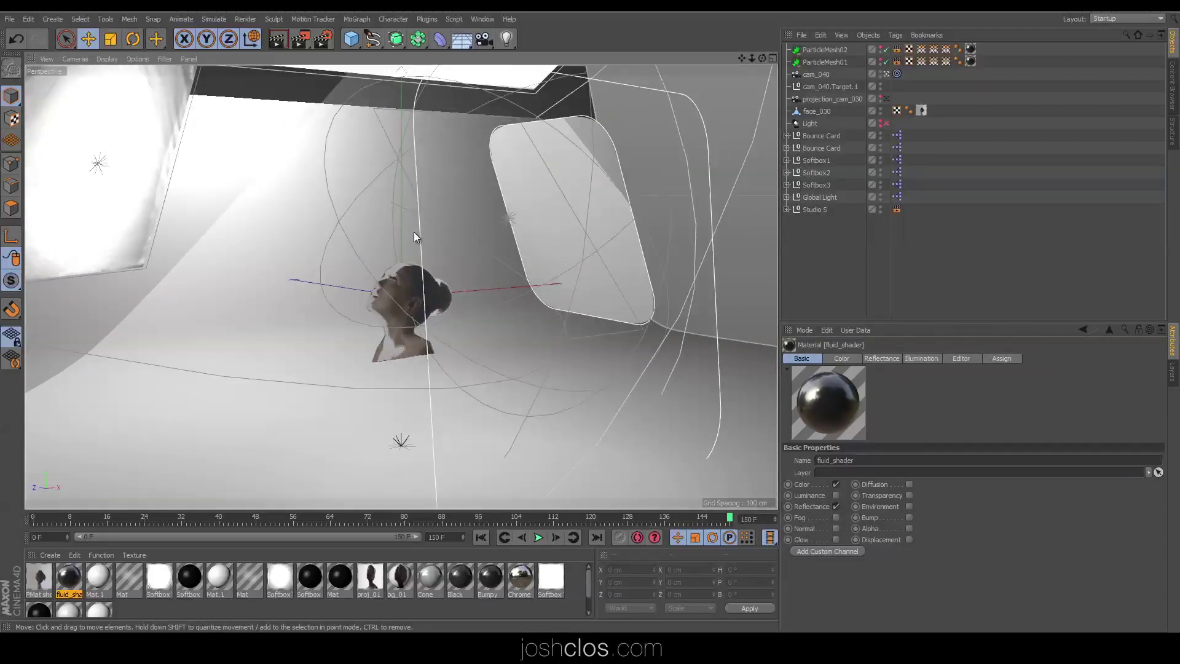
pyautogui.keyDown('alt'); pyautogui.moveTo(415, 273); pyautogui.dragTo(201, 176); pyautogui.keyUp('alt')
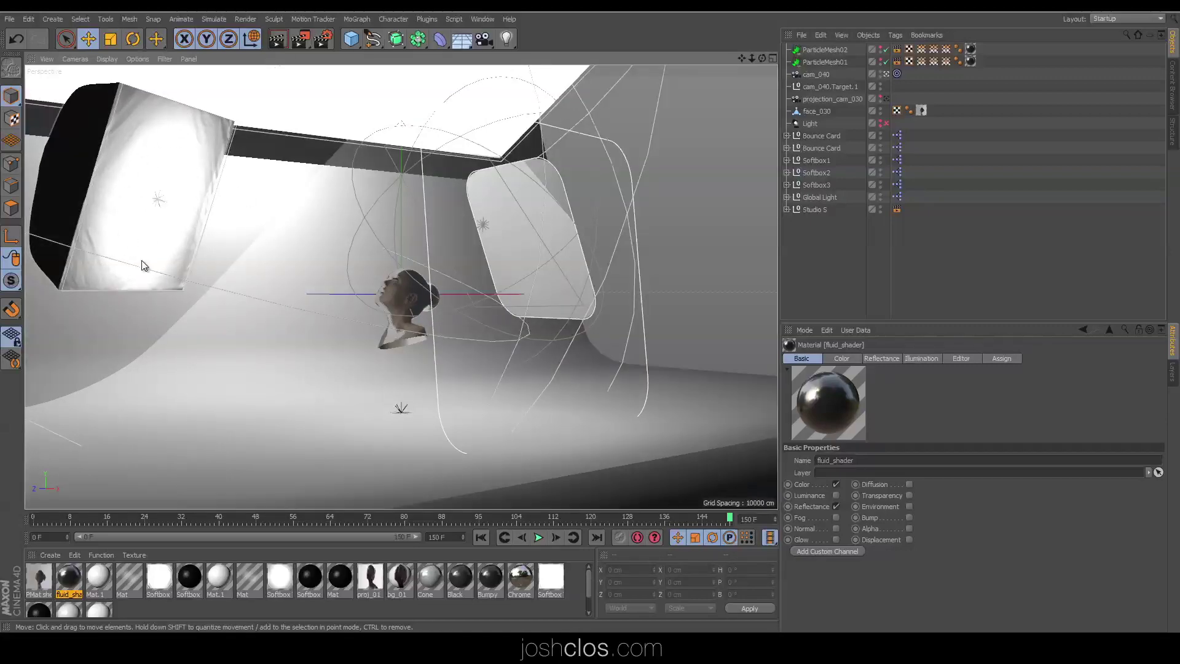
pyautogui.scroll(6, 406, 280)
pyautogui.scroll(-1, 369, 252)
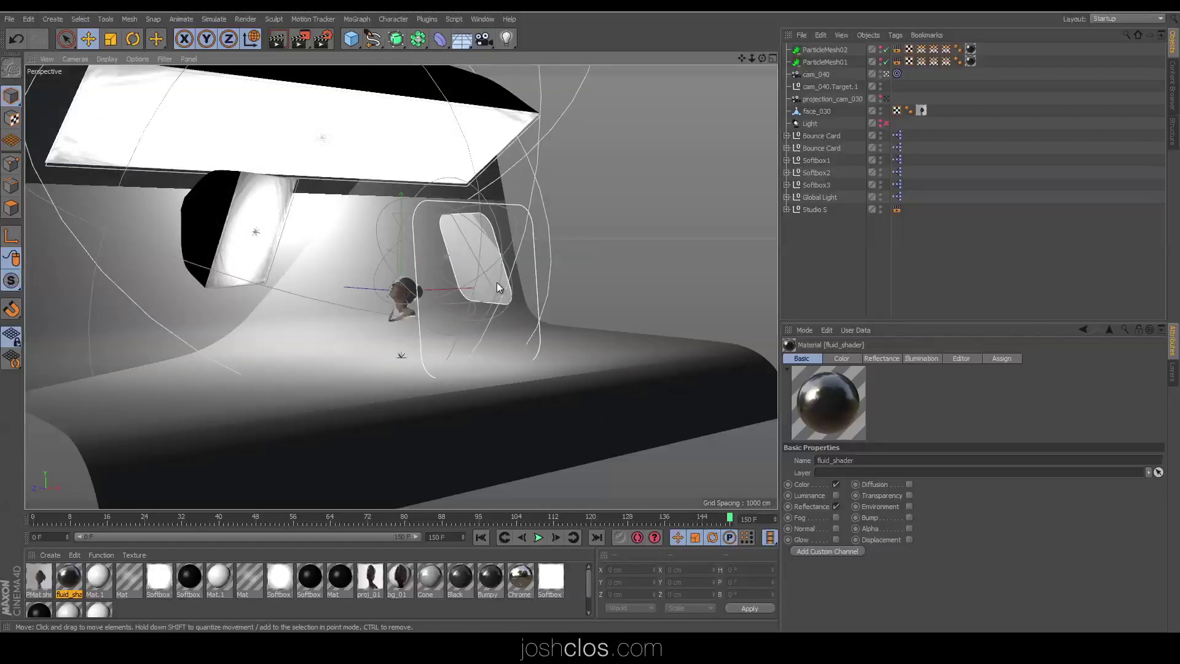
pyautogui.keyDown('alt'); pyautogui.moveTo(499, 289); pyautogui.dragTo(440, 296); pyautogui.keyUp('alt')
pyautogui.hotkey('alt', 'Tab')
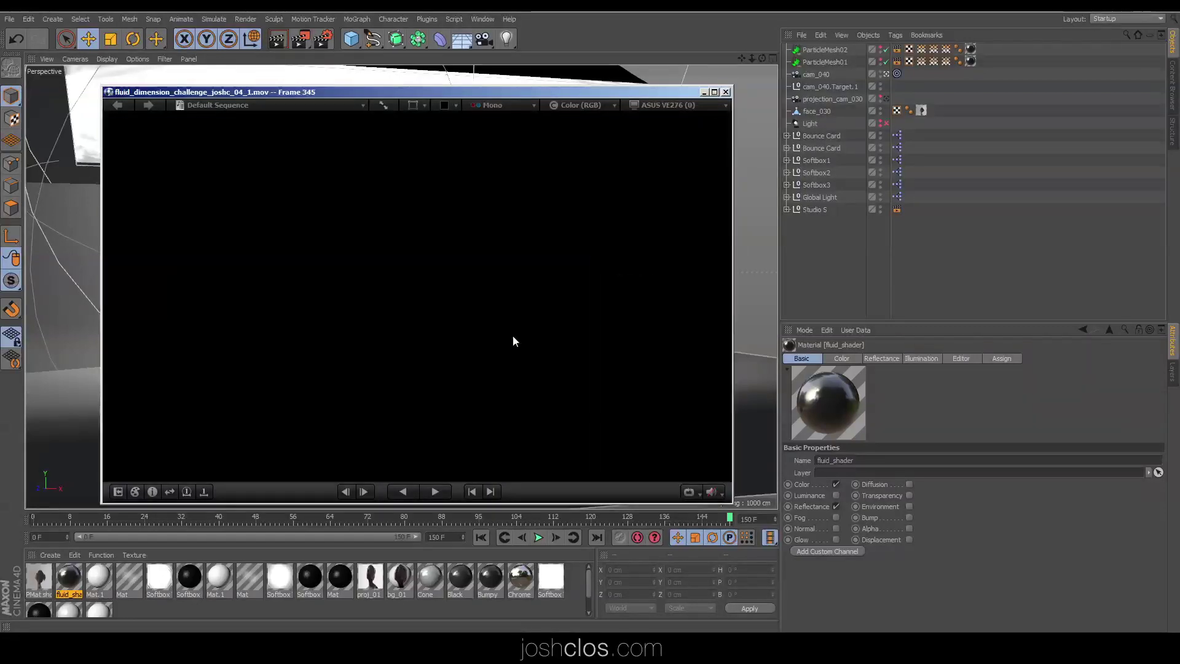
pyautogui.hotkey('alt', 'Tab')
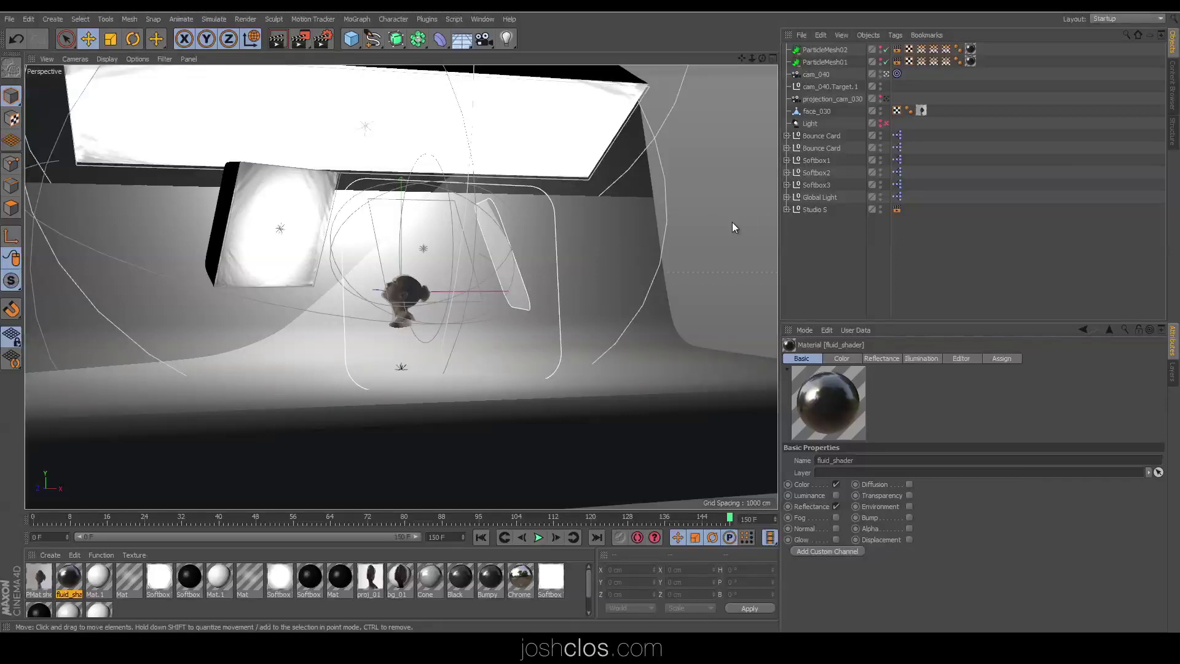
# - In Render Settings > Multi-Pass, review the Ambient Occlusion, Object Buffer (Group ID) and Depth passes
pyautogui.click(245, 20)
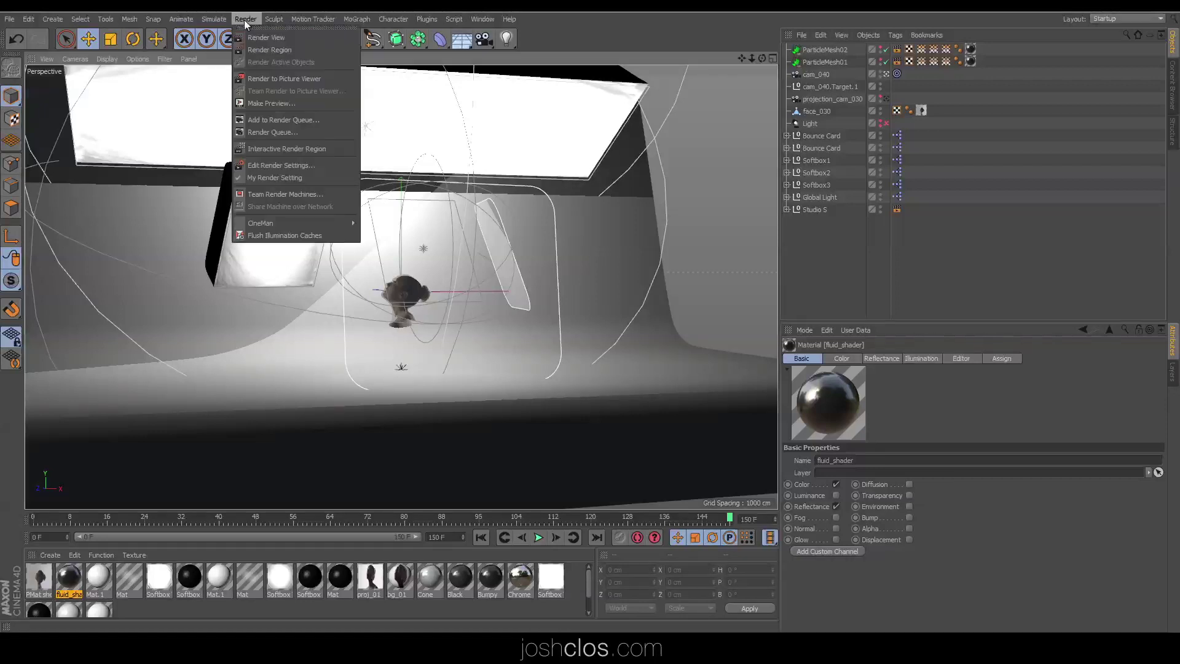
pyautogui.click(294, 168)
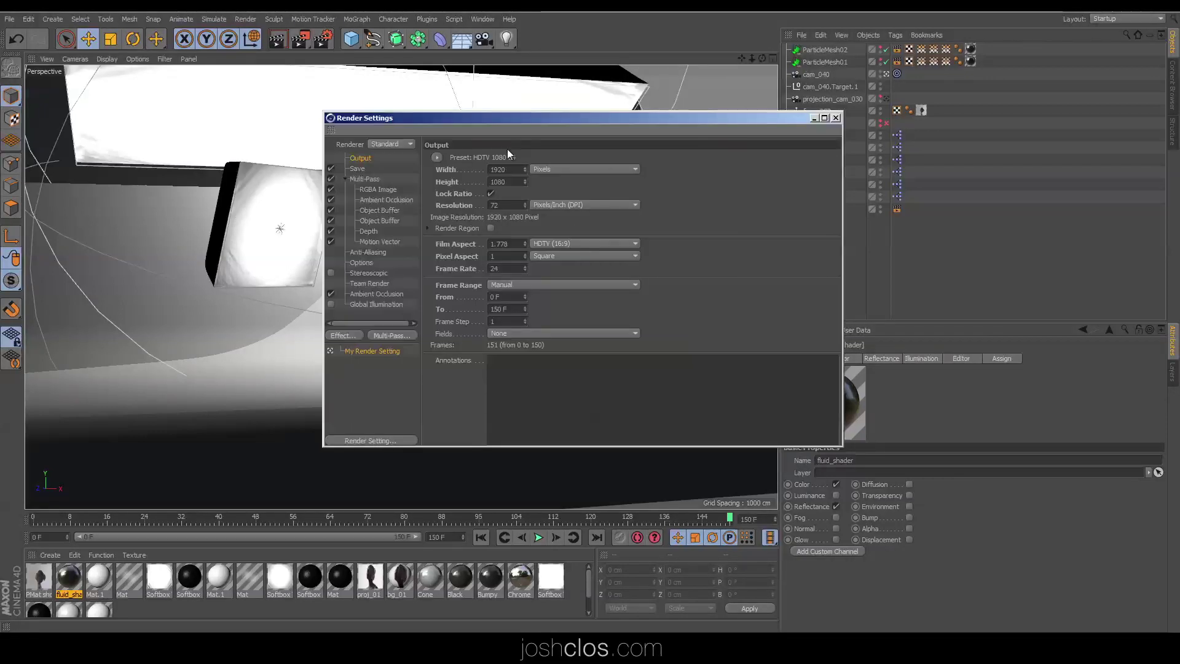
pyautogui.click(364, 179)
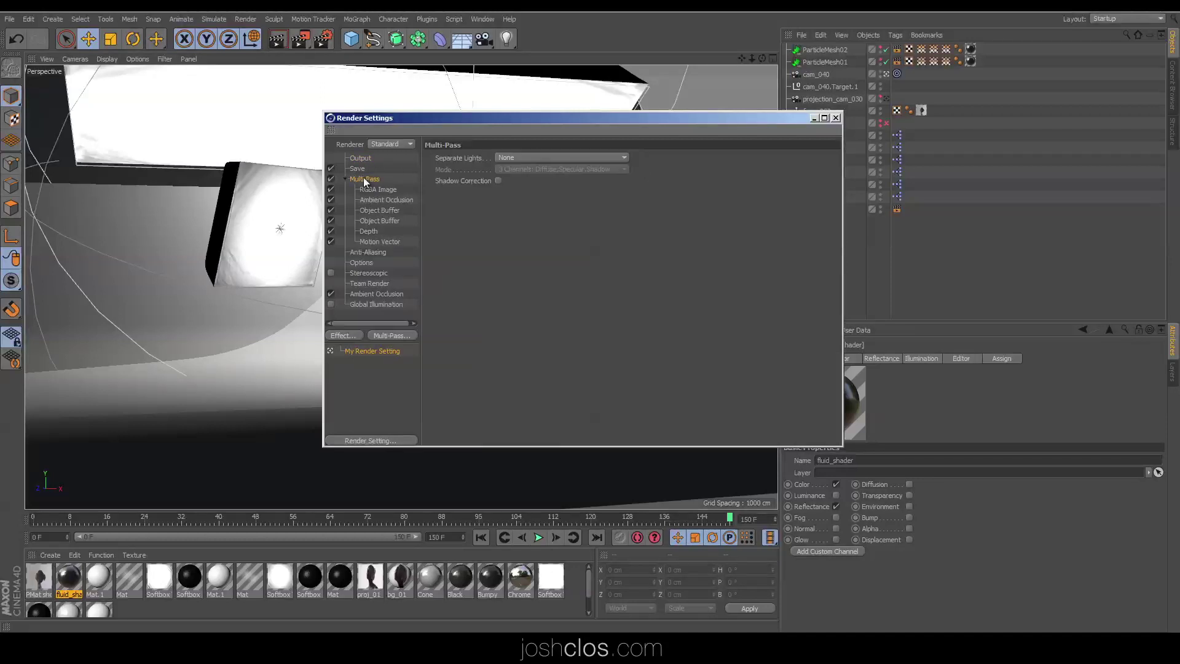
pyautogui.click(388, 197)
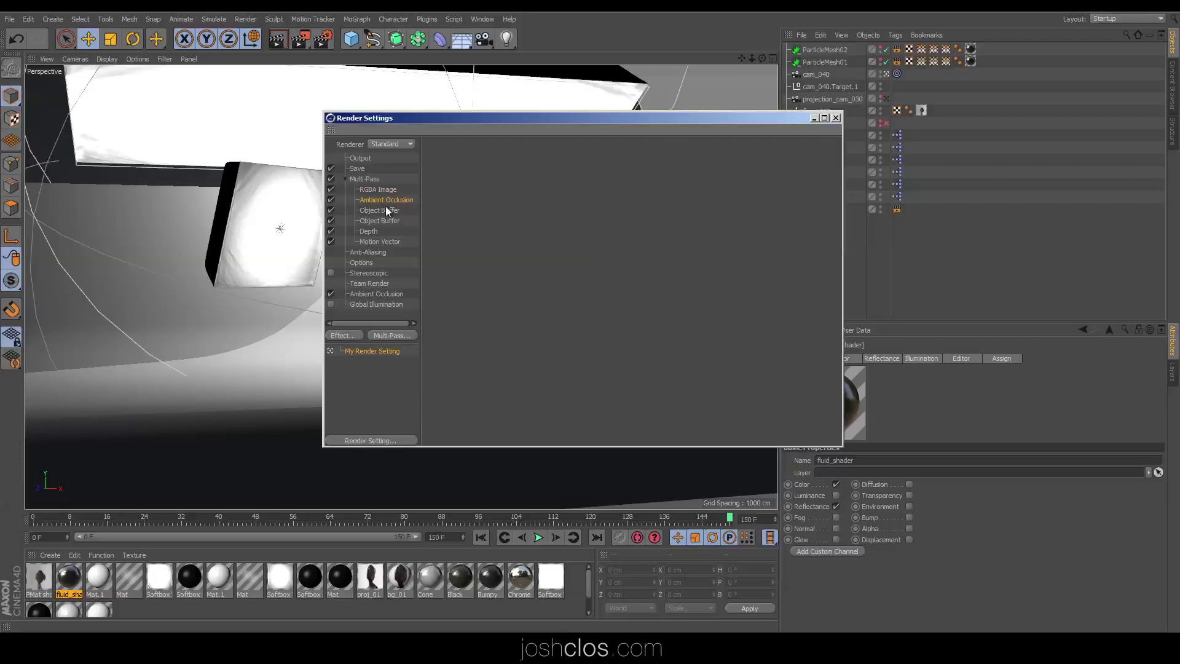
pyautogui.click(388, 210)
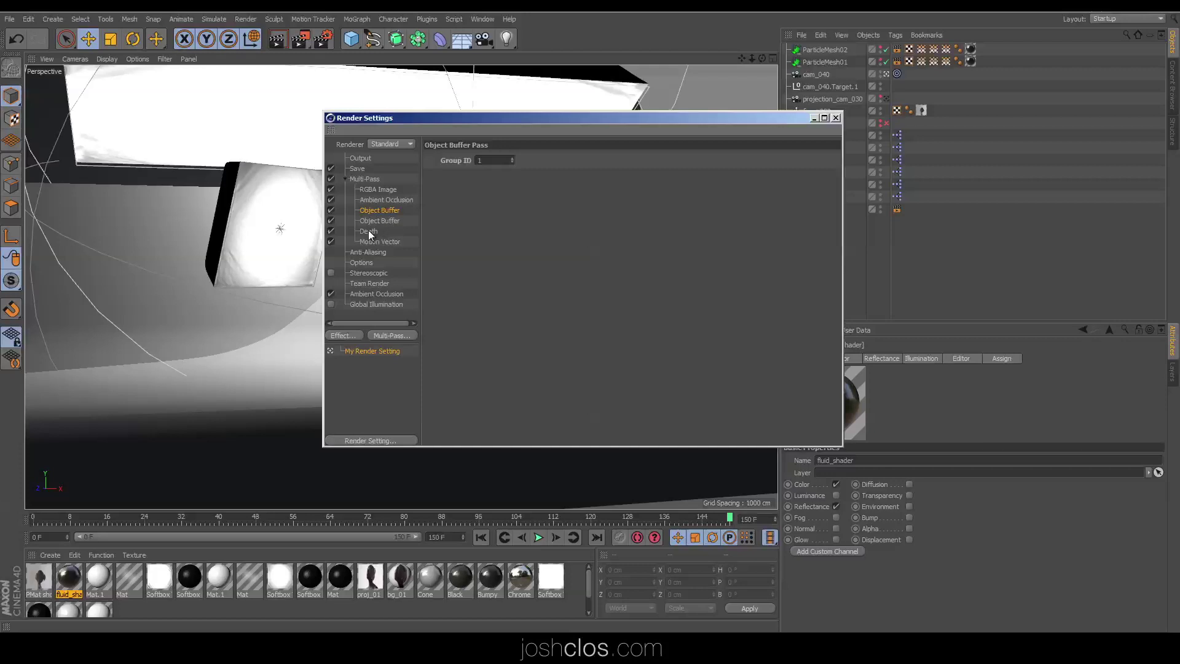
pyautogui.click(367, 232)
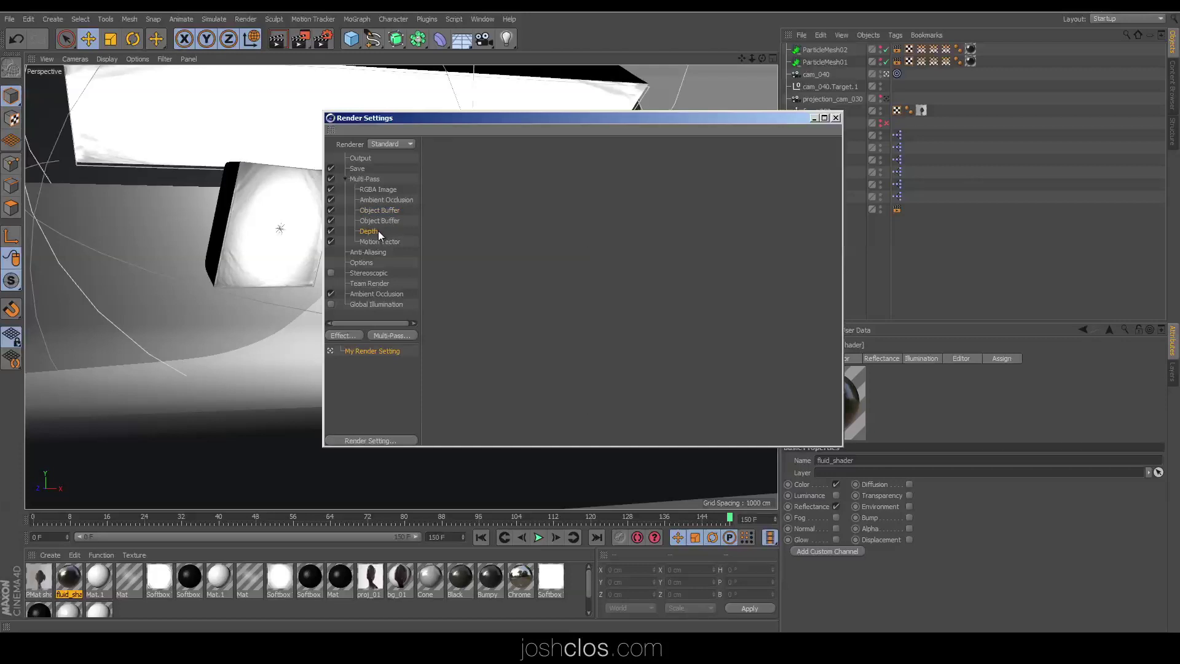